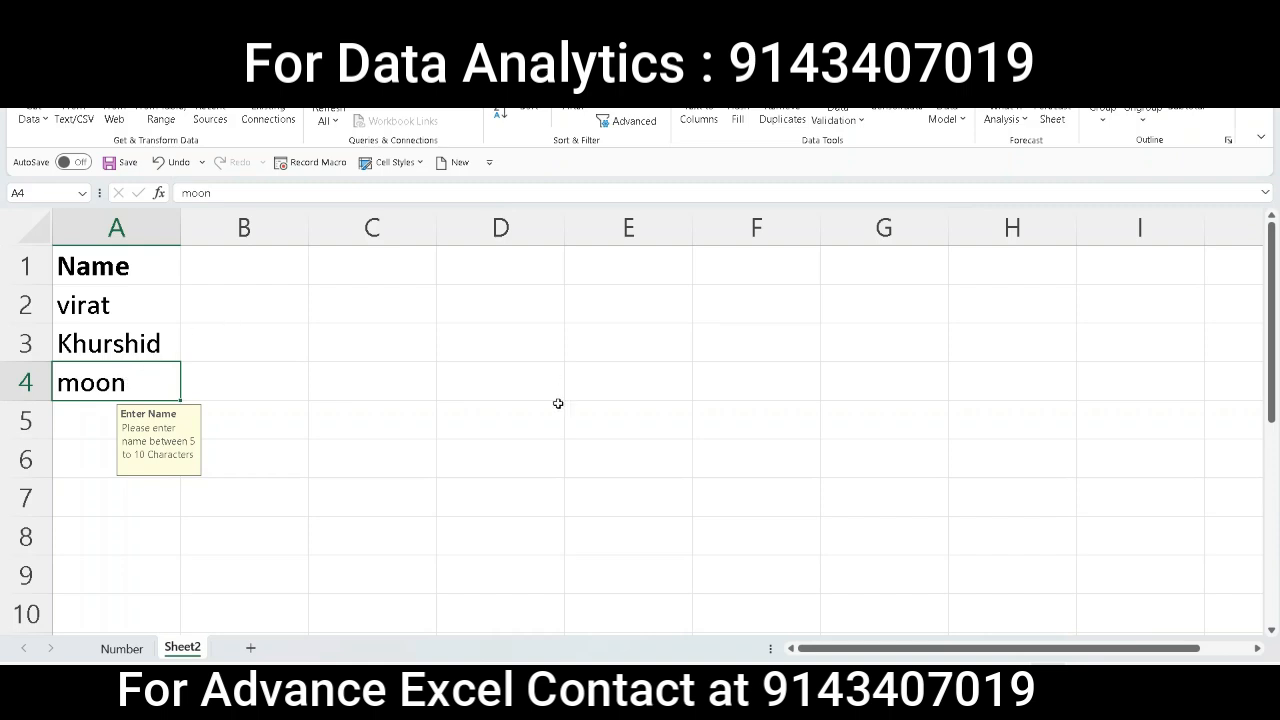
Step: Switch to the Word tutorial document and copy the Employee ID and Joining Date table from the date validation exercise
{"action": "mouse_move", "coordinate": [790, 694]}
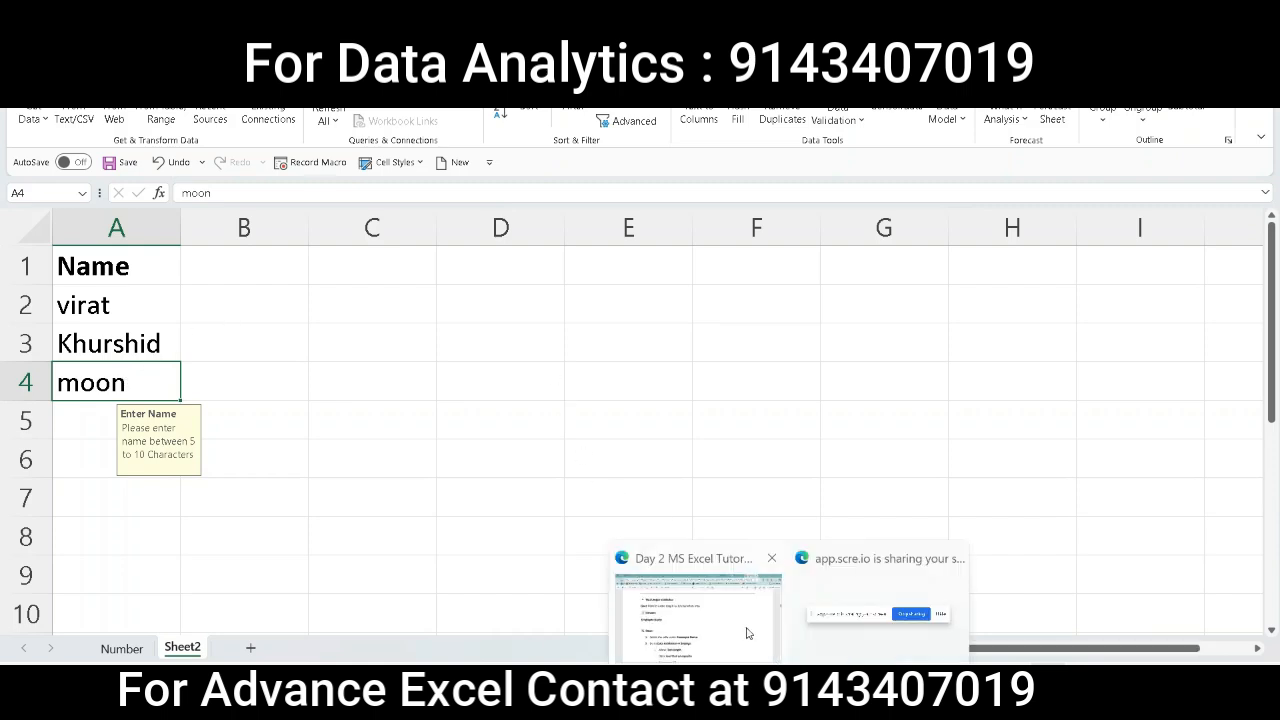
{"action": "left_click", "coordinate": [745, 590]}
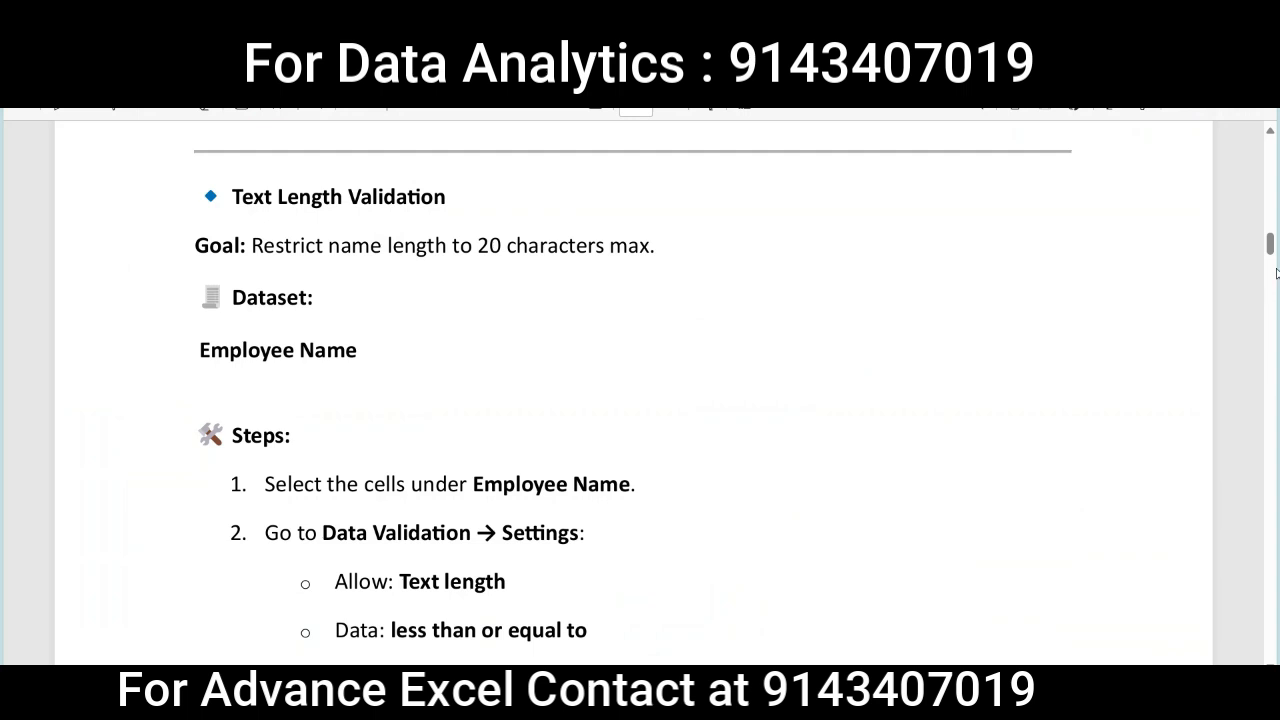
{"action": "left_click_drag", "start_coordinate": [1270, 246], "coordinate": [1272, 289]}
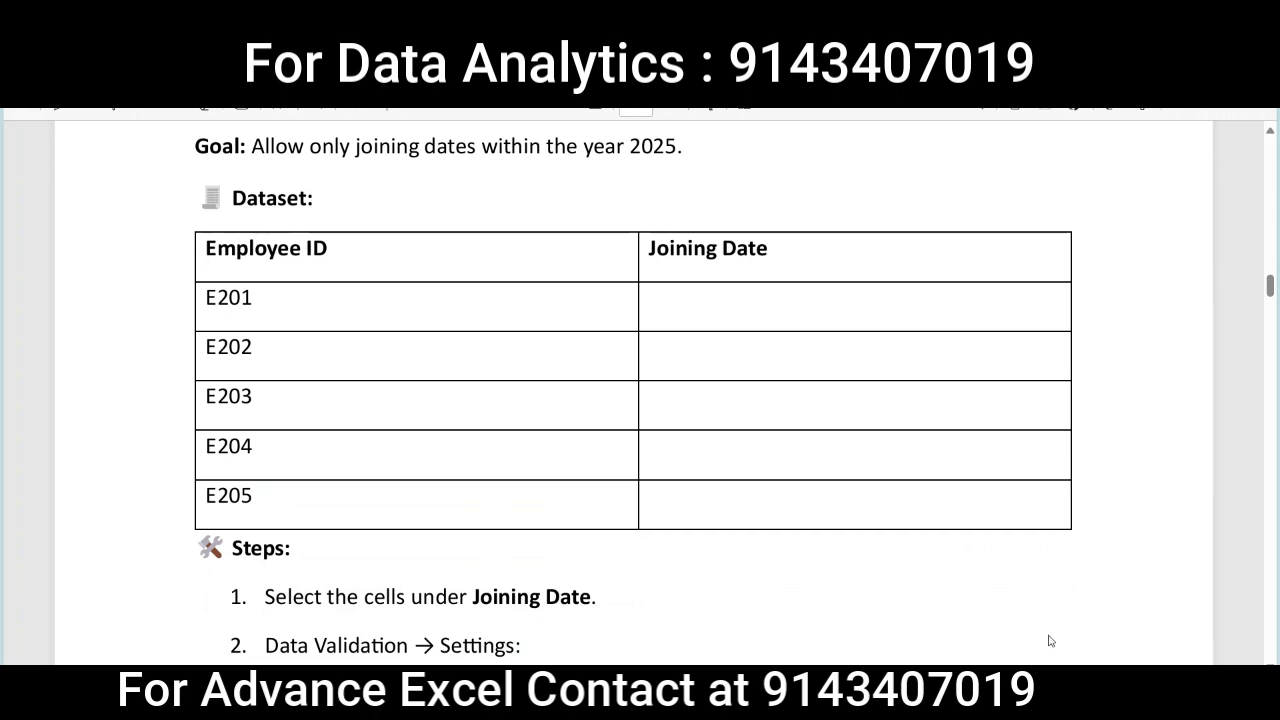
{"action": "mouse_move", "coordinate": [898, 700]}
{"action": "left_click", "coordinate": [873, 646]}
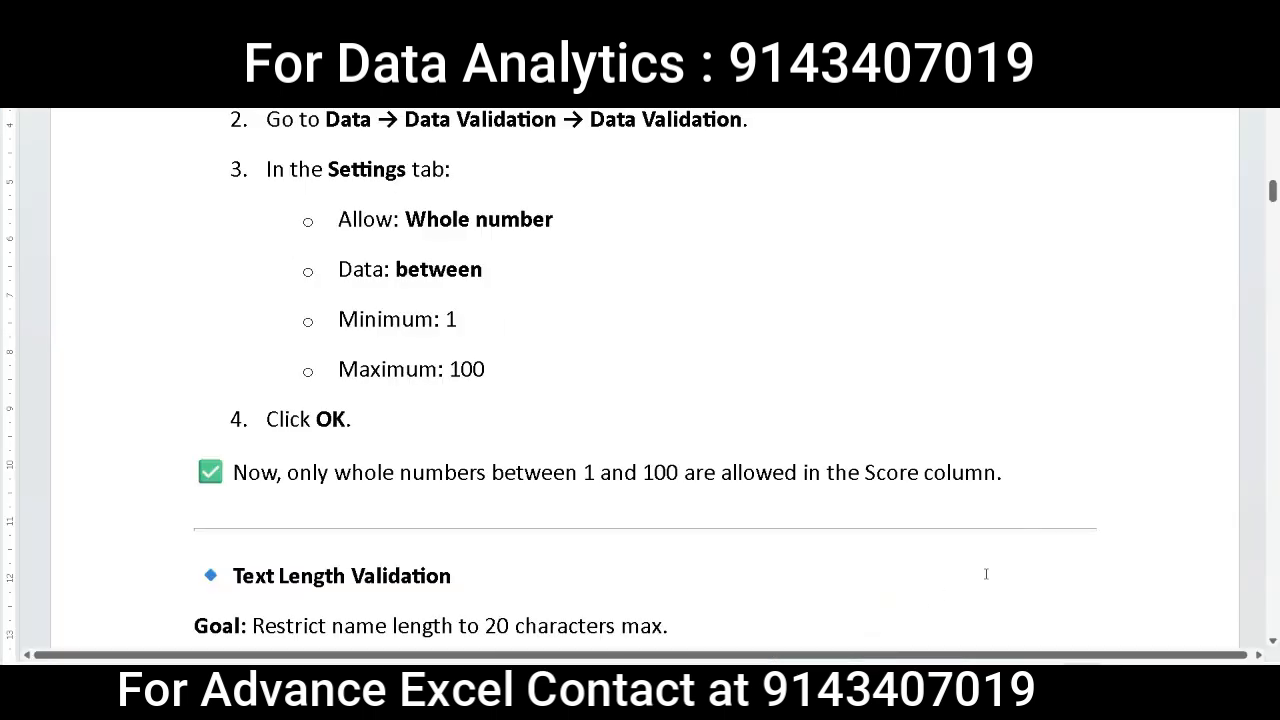
{"action": "left_click_drag", "start_coordinate": [1274, 192], "coordinate": [1274, 250]}
{"action": "left_click", "coordinate": [352, 219]}
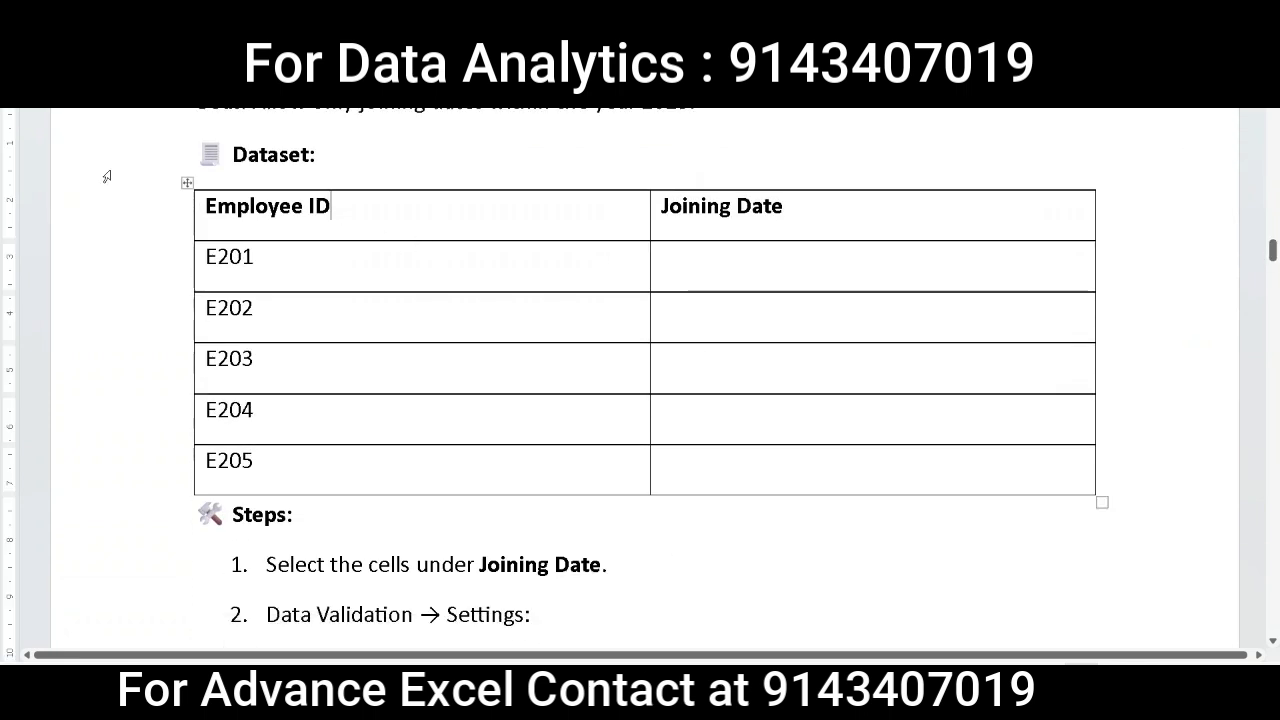
{"action": "left_click", "coordinate": [187, 183]}
{"action": "right_click", "coordinate": [192, 188]}
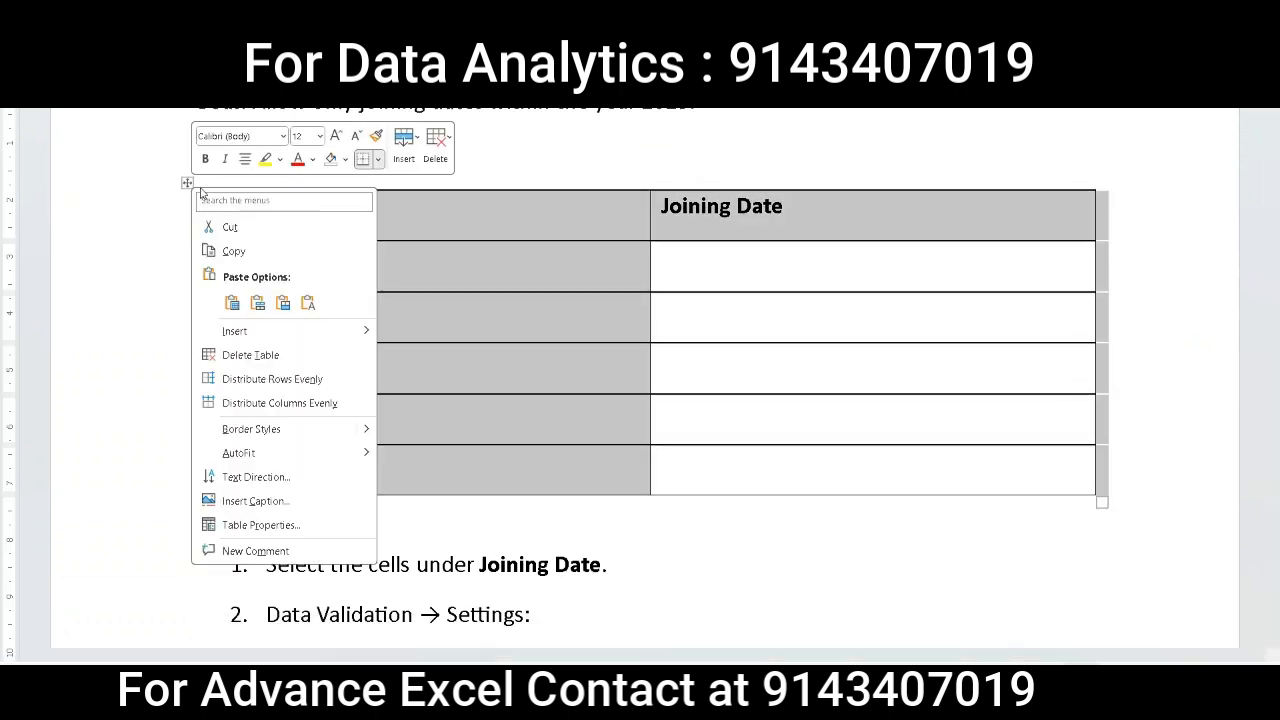
{"action": "left_click", "coordinate": [234, 251]}
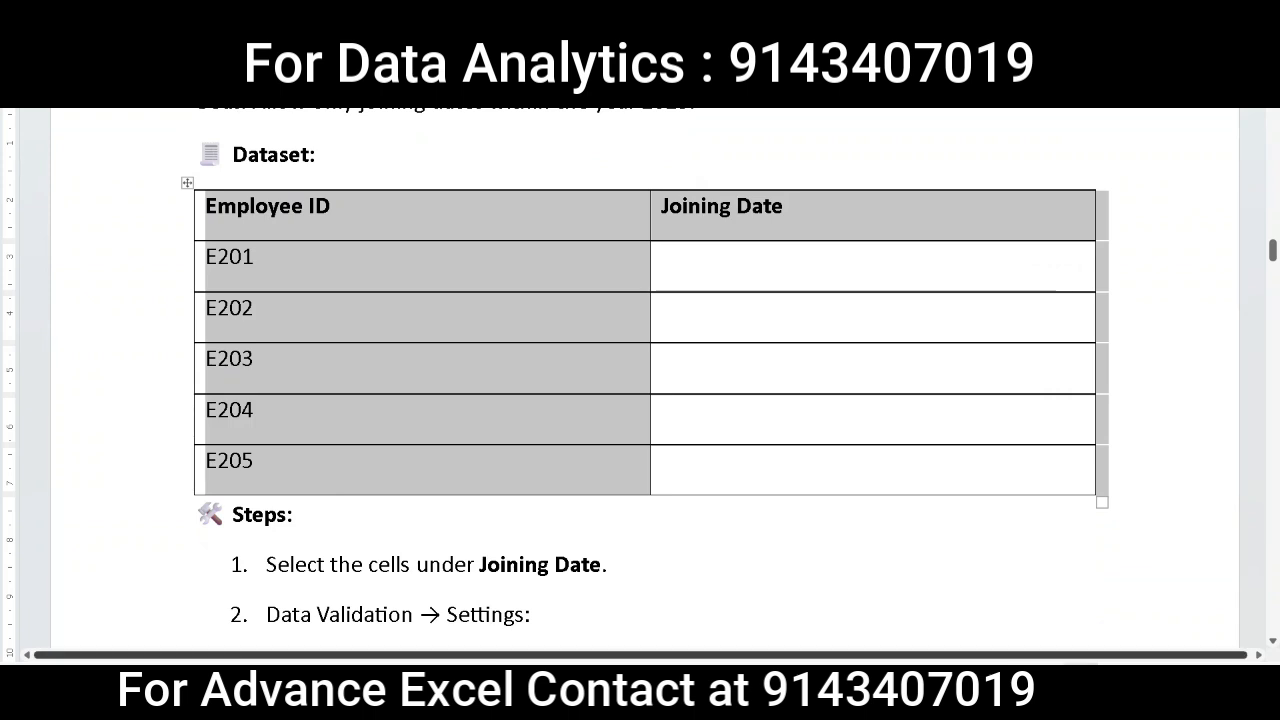
Step: Switch back to the Excel workbook and paste the copied table at A1 of a new sheet, matching the destination formatting
{"action": "mouse_move", "coordinate": [935, 690]}
{"action": "left_click", "coordinate": [987, 650]}
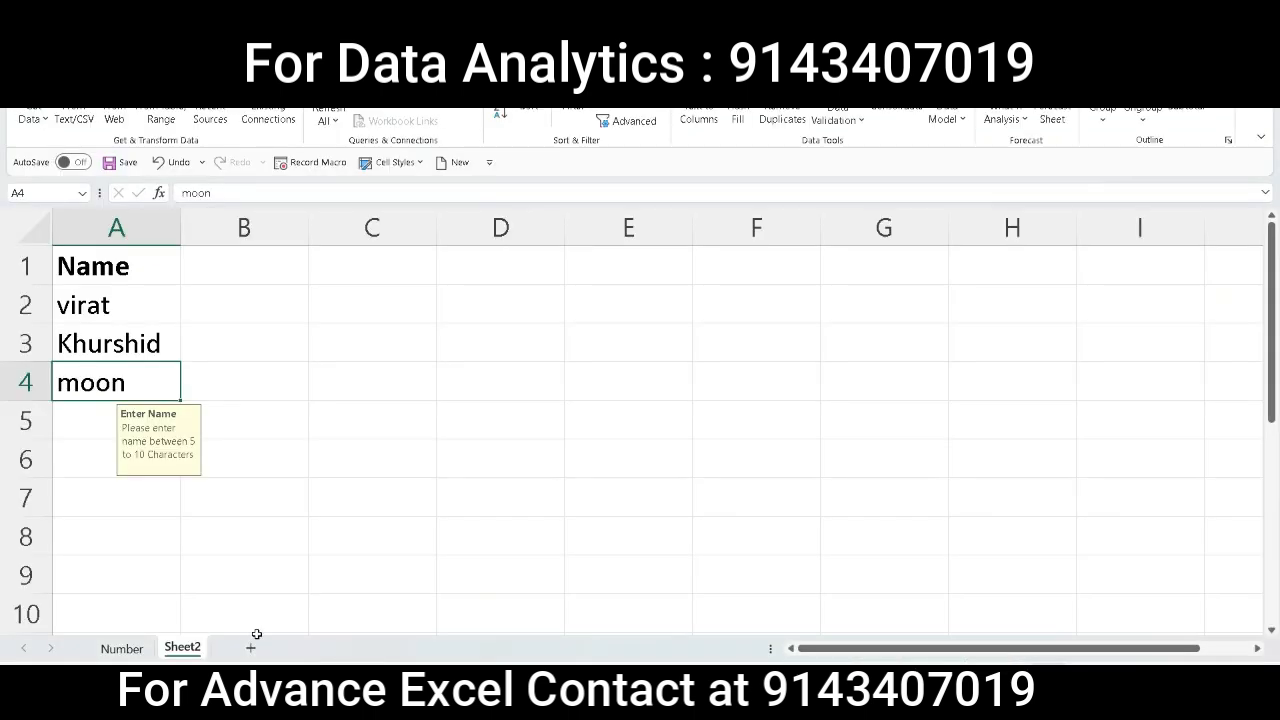
{"action": "left_click", "coordinate": [251, 647]}
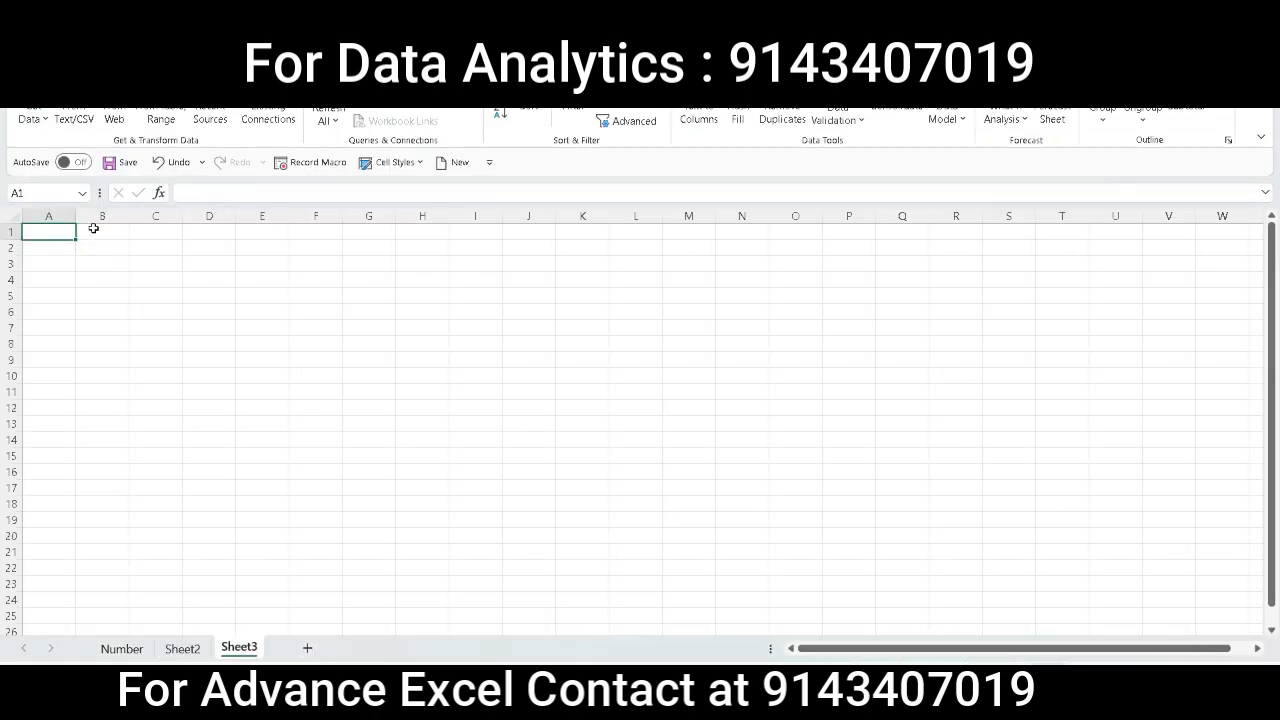
{"action": "right_click", "coordinate": [59, 231]}
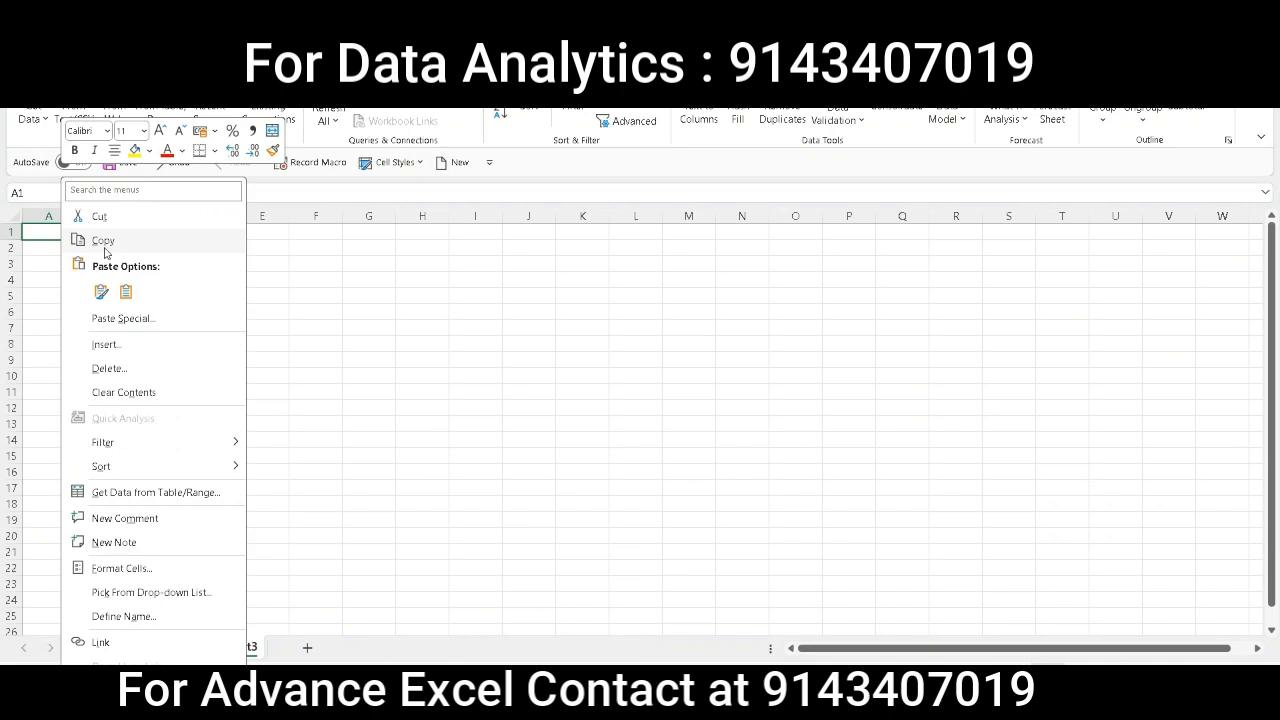
{"action": "left_click", "coordinate": [124, 291]}
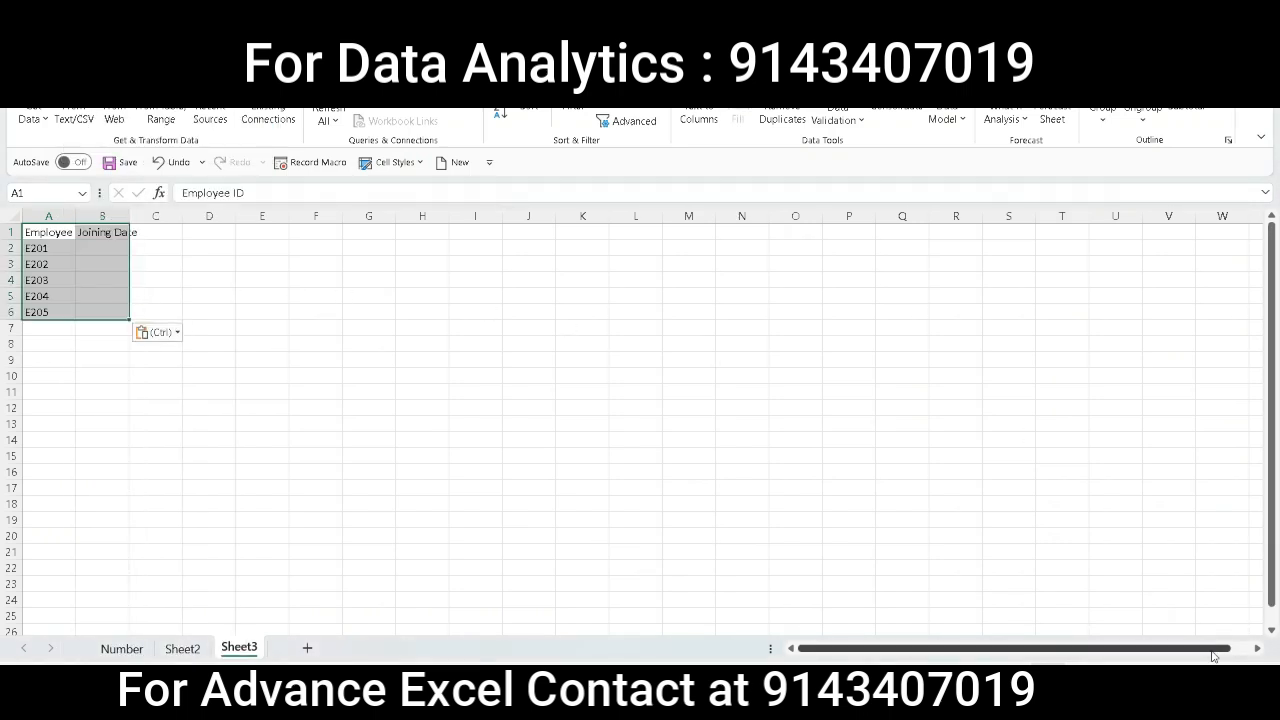
Step: Fit column B's width to the Joining Date header and select cell B2
{"action": "left_click", "coordinate": [1231, 672]}
{"action": "left_click", "coordinate": [1231, 672]}
{"action": "left_click", "coordinate": [1231, 672]}
{"action": "left_click", "coordinate": [1231, 672]}
{"action": "left_click", "coordinate": [1231, 672]}
{"action": "left_click", "coordinate": [1231, 672]}
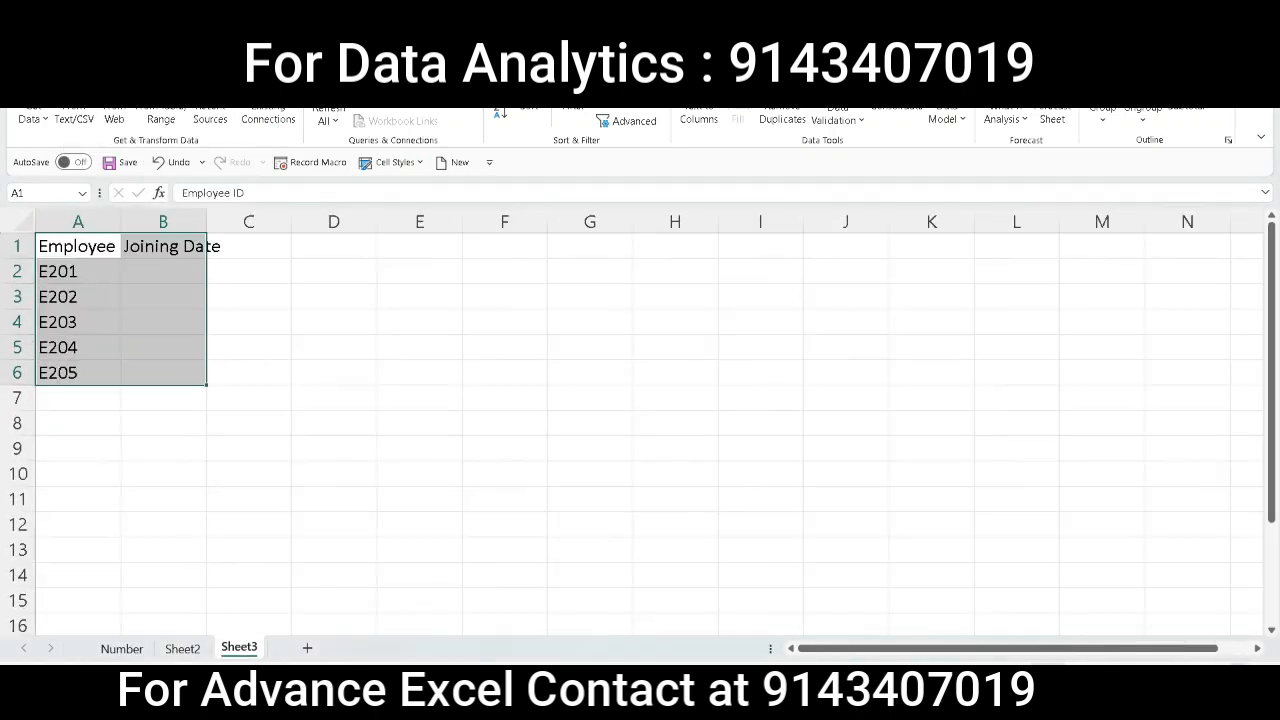
{"action": "left_click", "coordinate": [1231, 672]}
{"action": "left_click", "coordinate": [1231, 672]}
{"action": "left_click", "coordinate": [1231, 672]}
{"action": "left_click", "coordinate": [1231, 672]}
{"action": "left_click", "coordinate": [1231, 672]}
{"action": "left_click", "coordinate": [1231, 672]}
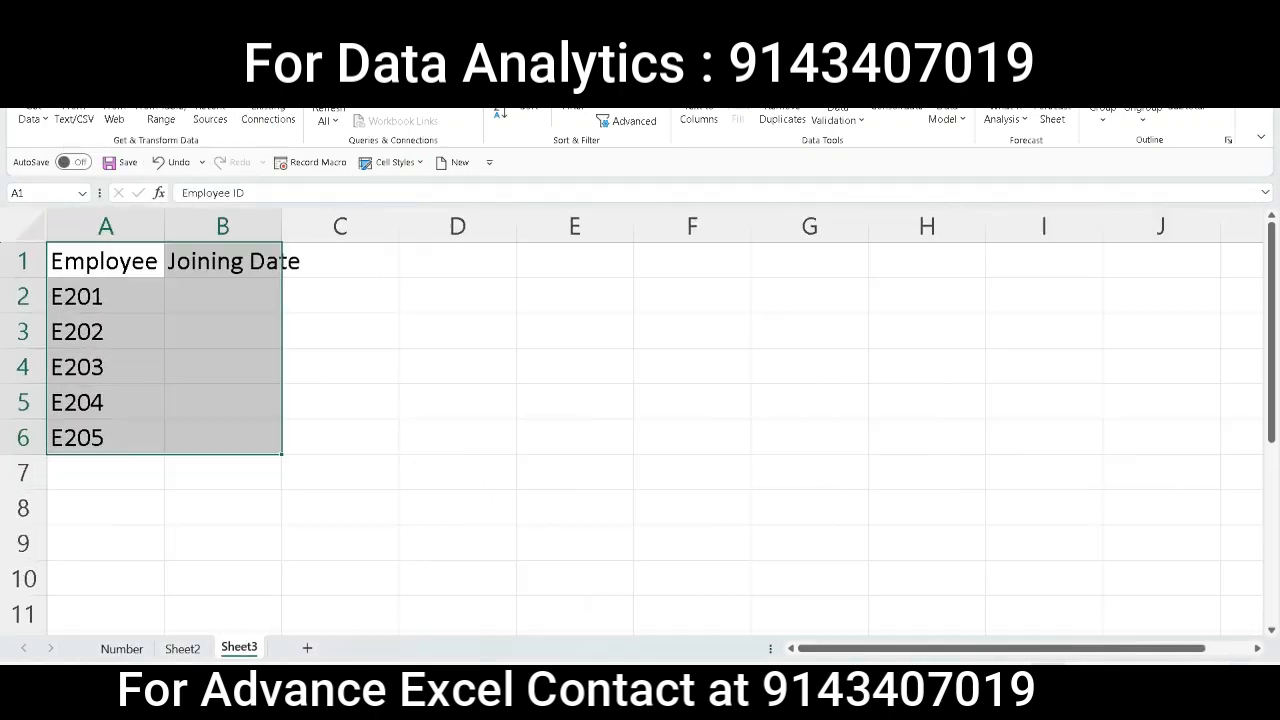
{"action": "double_click", "coordinate": [281, 219]}
{"action": "left_click", "coordinate": [263, 289]}
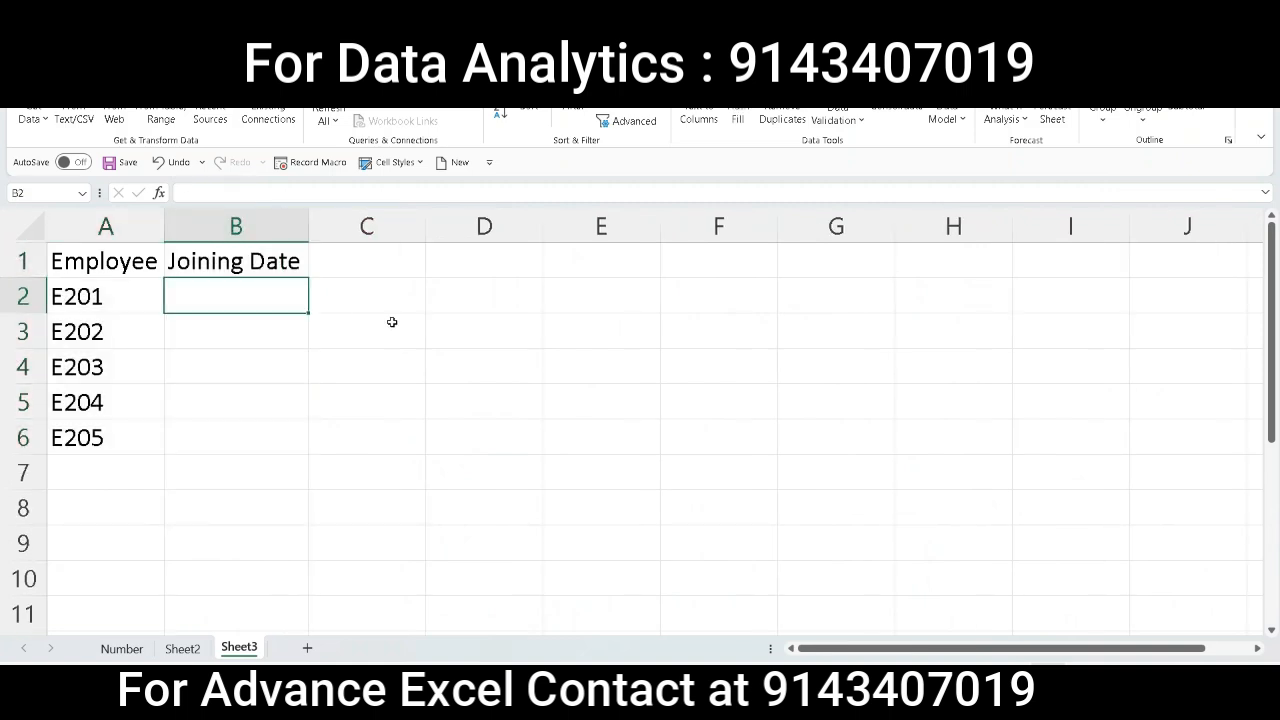
Step: Read the joining-date validation settings, including the start and end dates, in the Word document and return to the Excel workbook
{"action": "mouse_move", "coordinate": [898, 700]}
{"action": "left_click", "coordinate": [843, 648]}
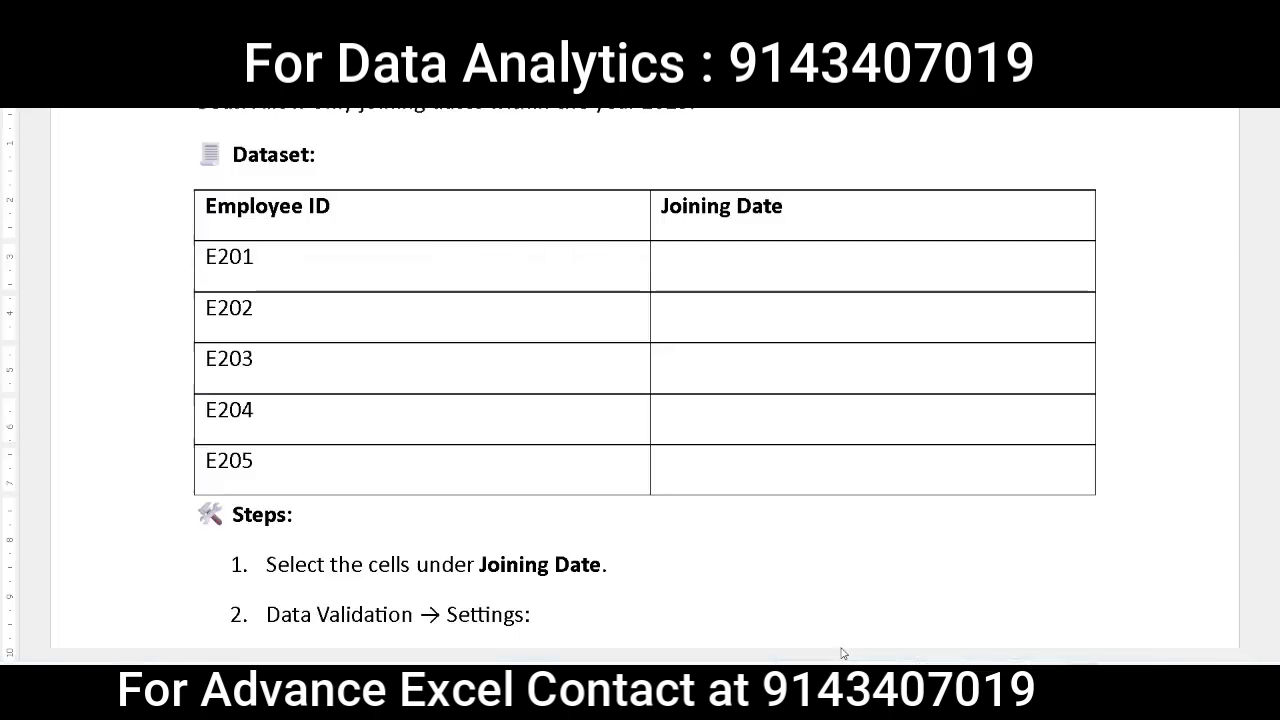
{"action": "mouse_move", "coordinate": [1277, 256]}
{"action": "left_mouse_down"}
{"action": "mouse_move", "coordinate": [1275, 220]}
{"action": "mouse_move", "coordinate": [1276, 268]}
{"action": "left_mouse_up"}
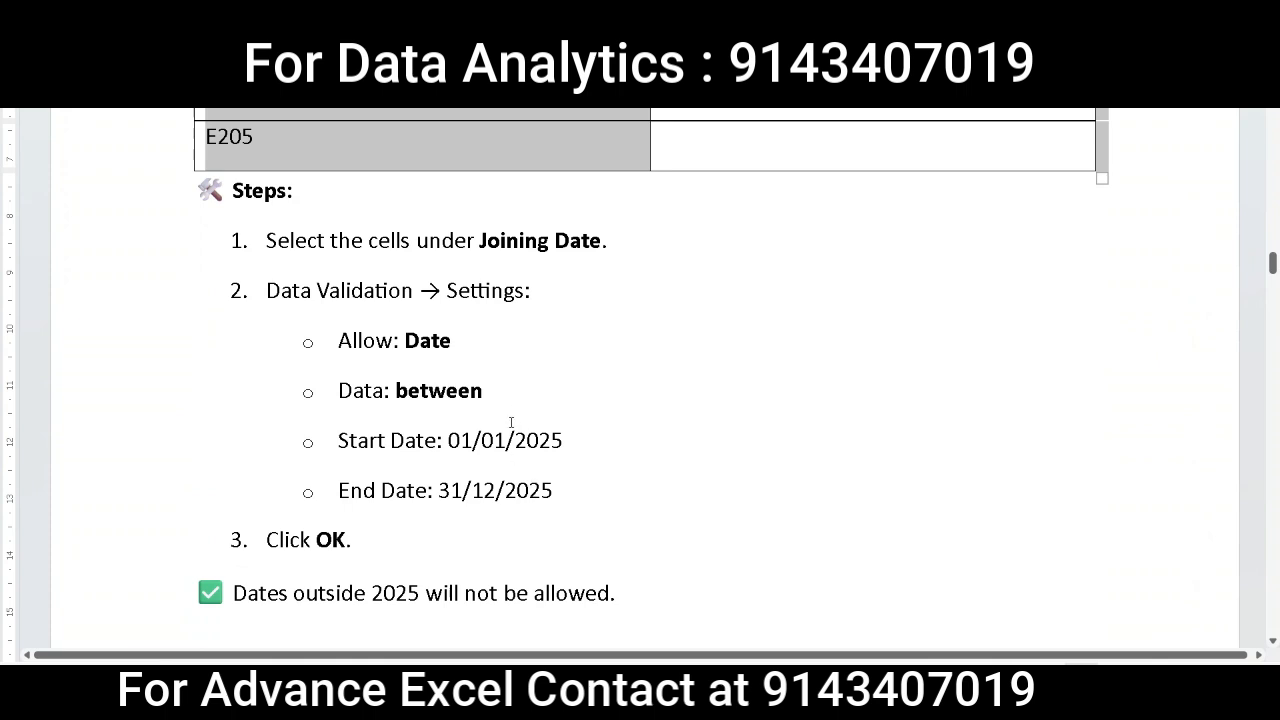
{"action": "left_click_drag", "start_coordinate": [550, 432], "coordinate": [562, 446]}
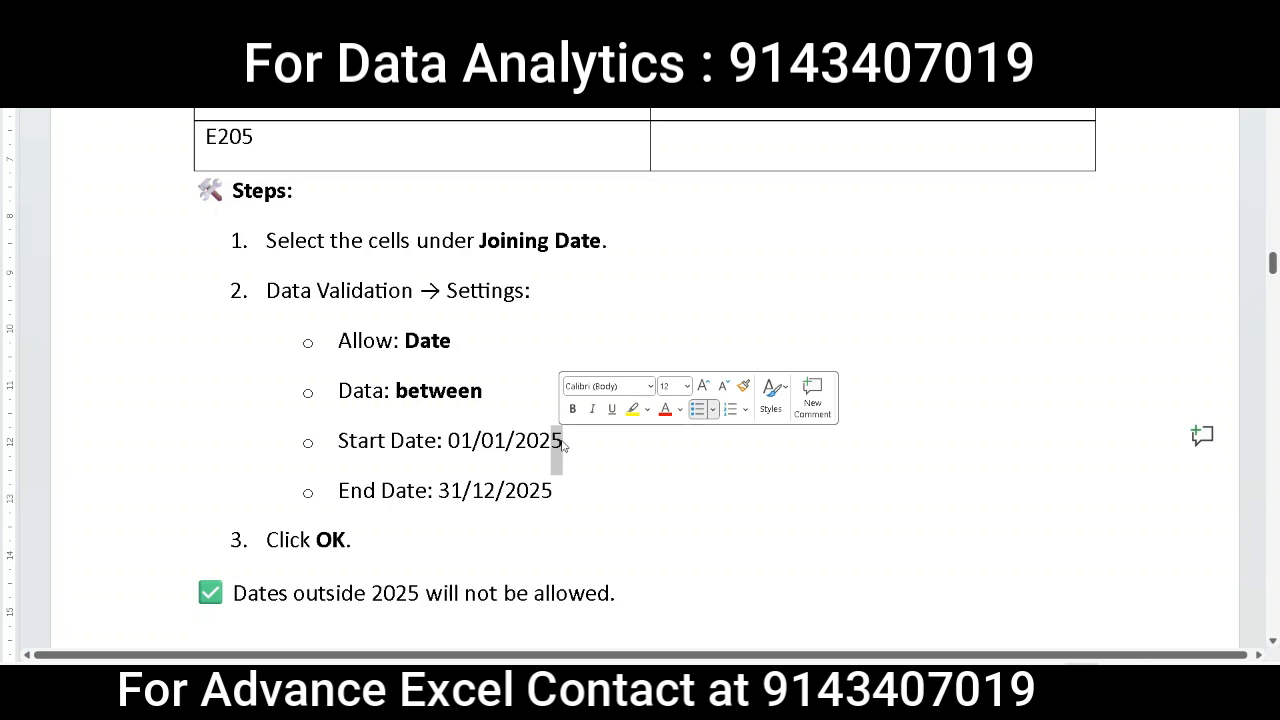
{"action": "double_click", "coordinate": [545, 490]}
{"action": "left_click", "coordinate": [549, 490]}
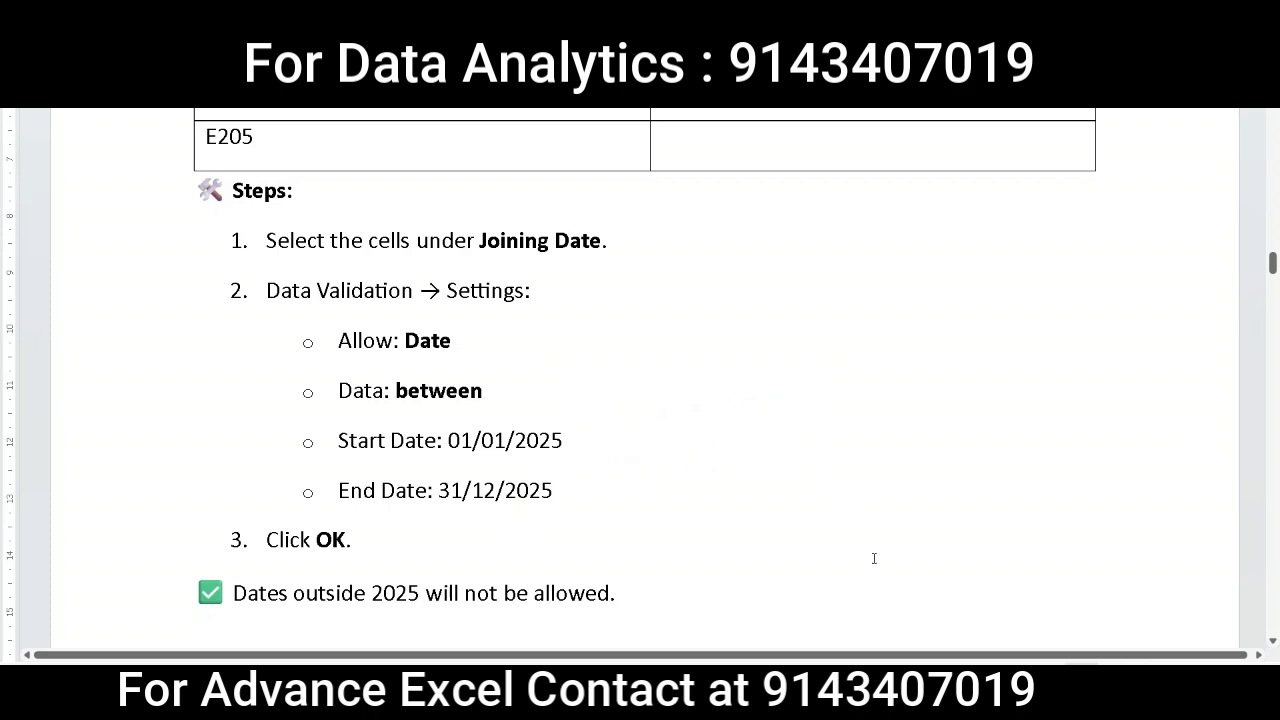
{"action": "mouse_move", "coordinate": [936, 698]}
{"action": "left_click", "coordinate": [937, 594]}
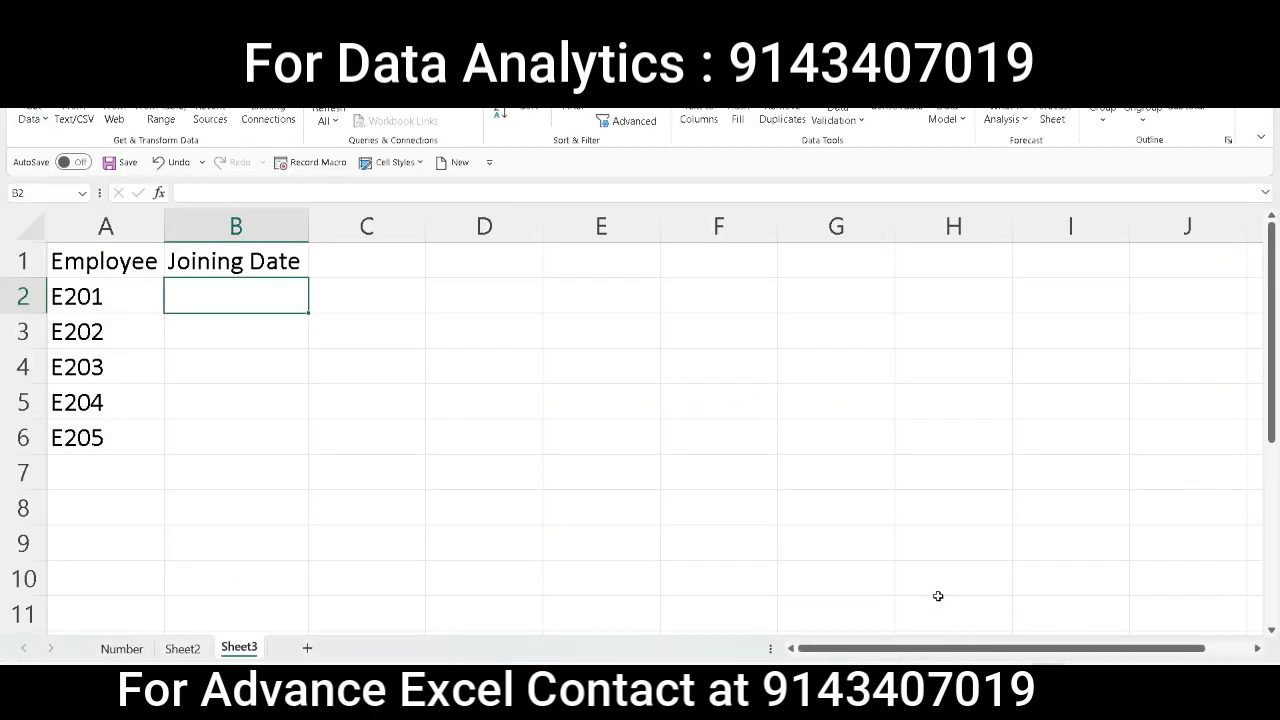
Step: Apply data validation to B2:B6 that allows only dates between 1/1/2025 and 31/12/2025
{"action": "left_click_drag", "start_coordinate": [257, 293], "coordinate": [240, 425]}
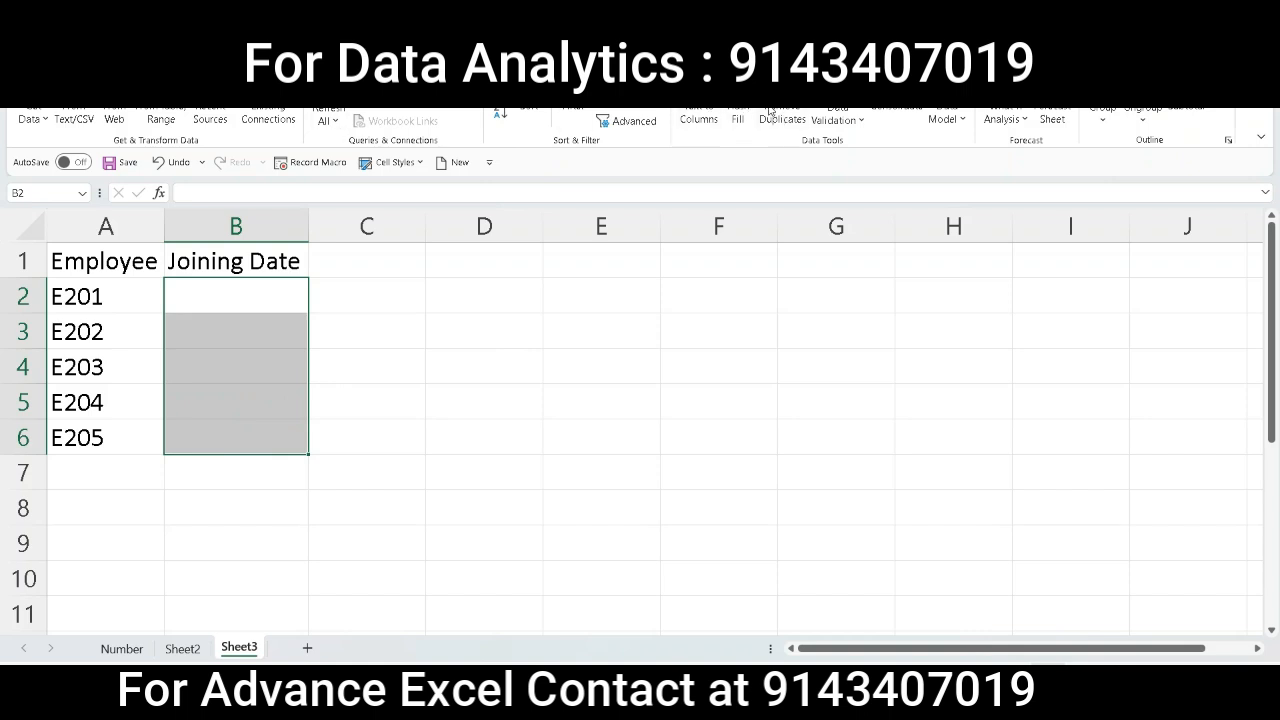
{"action": "left_click", "coordinate": [836, 114]}
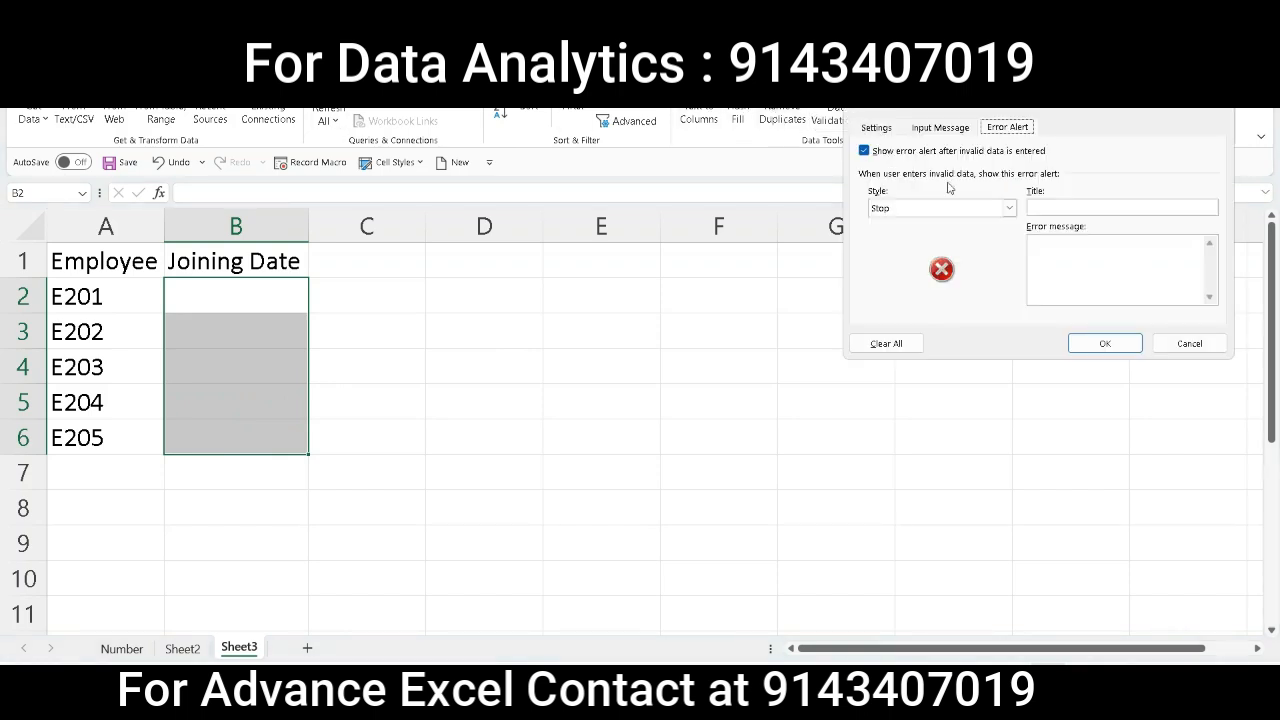
{"action": "left_click", "coordinate": [872, 130]}
{"action": "left_click", "coordinate": [905, 182]}
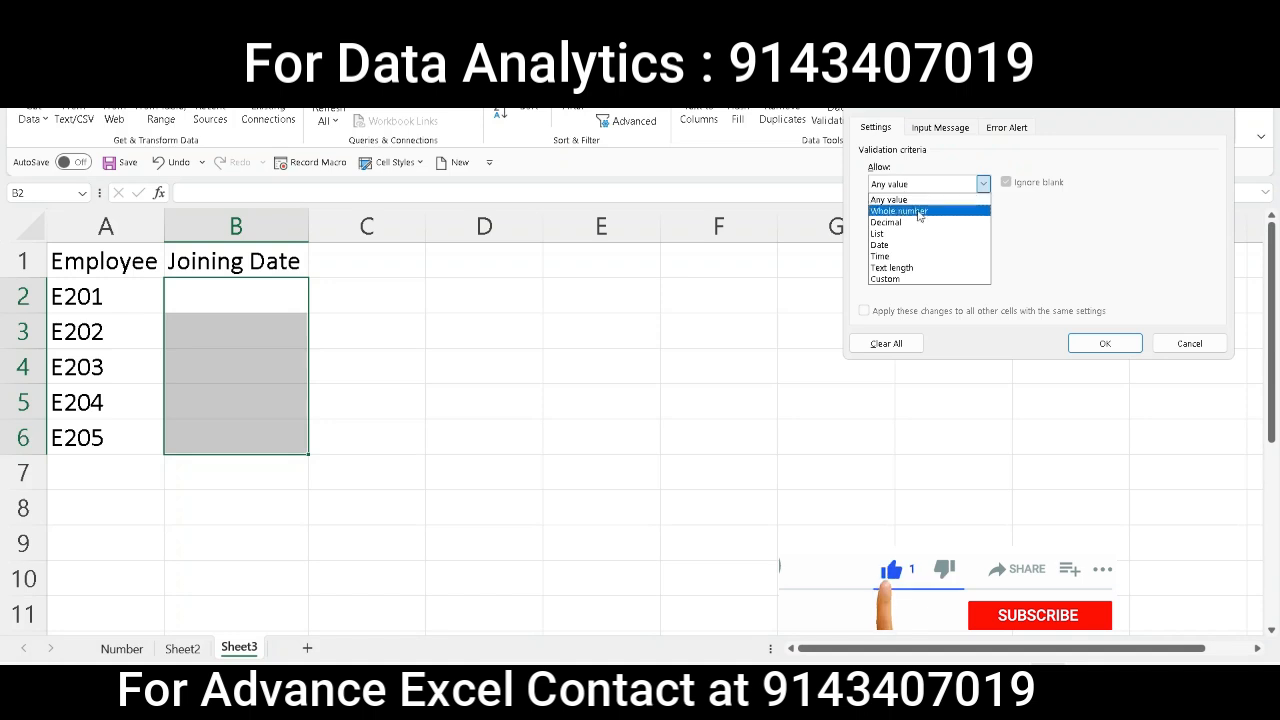
{"action": "left_click", "coordinate": [910, 244]}
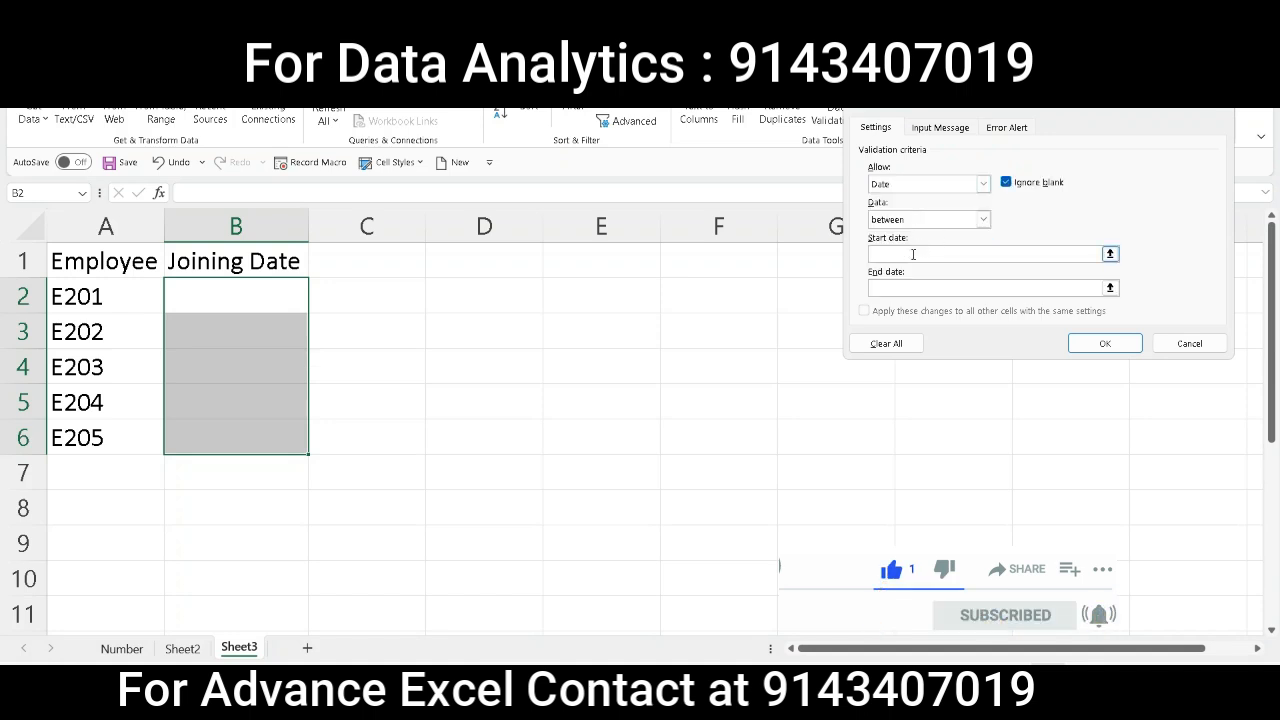
{"action": "left_click", "coordinate": [913, 254]}
{"action": "type", "text": "1/1/"}
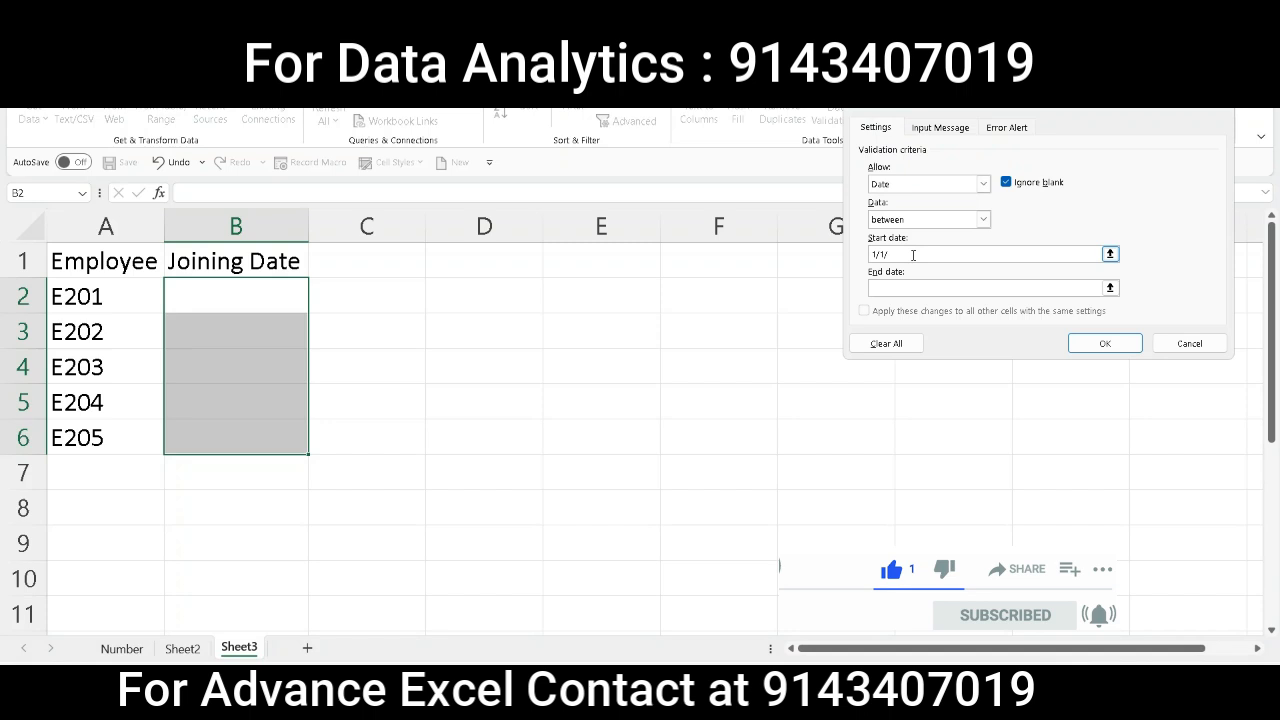
{"action": "type", "text": "2025"}
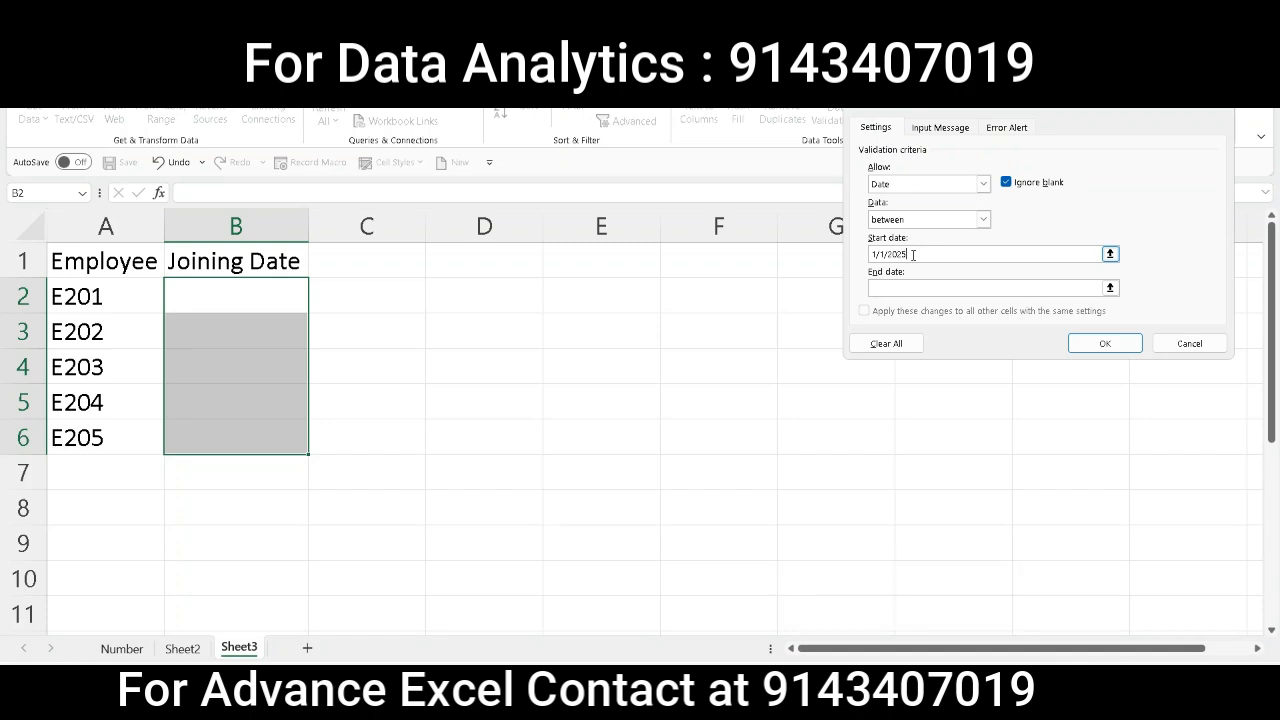
{"action": "left_click", "coordinate": [906, 287]}
{"action": "type", "text": "31/12/2025"}
{"action": "left_click", "coordinate": [1105, 344]}
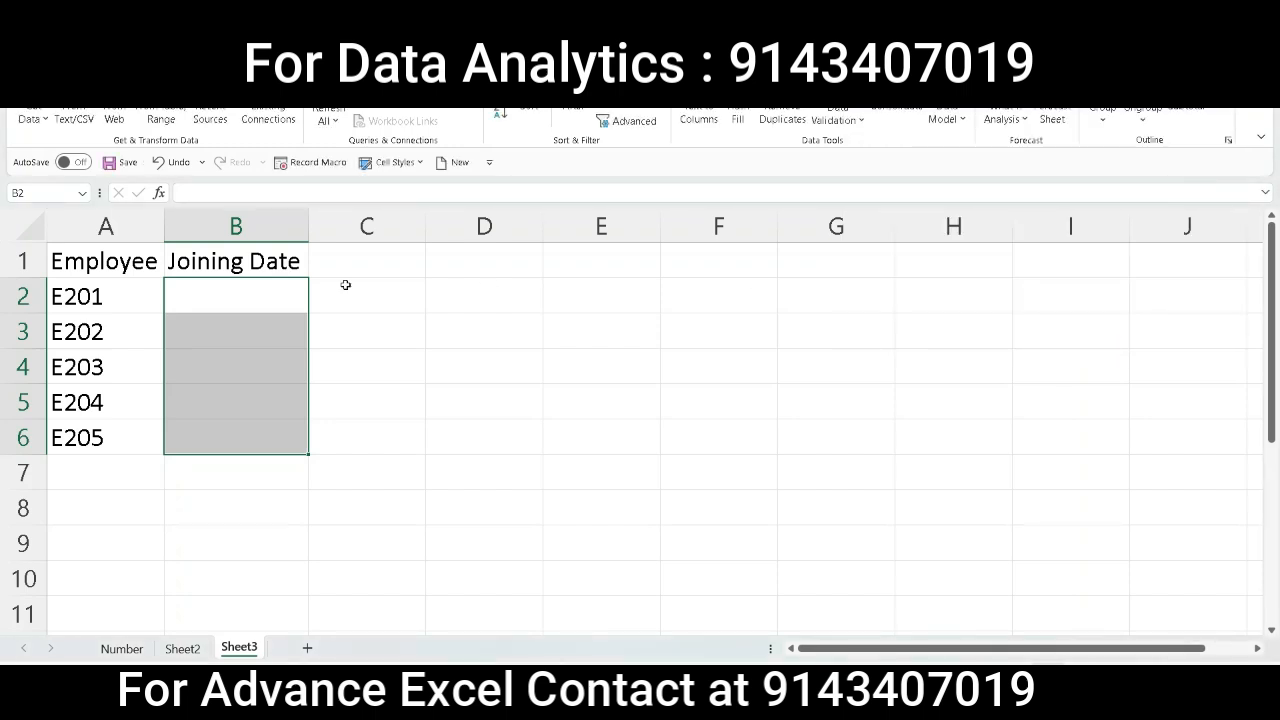
Step: Enter the joining dates 1/1/2025 for E201 in B2 and 7/9/2025 for E202 in B3
{"action": "left_click", "coordinate": [280, 291]}
{"action": "type", "text": "1"}
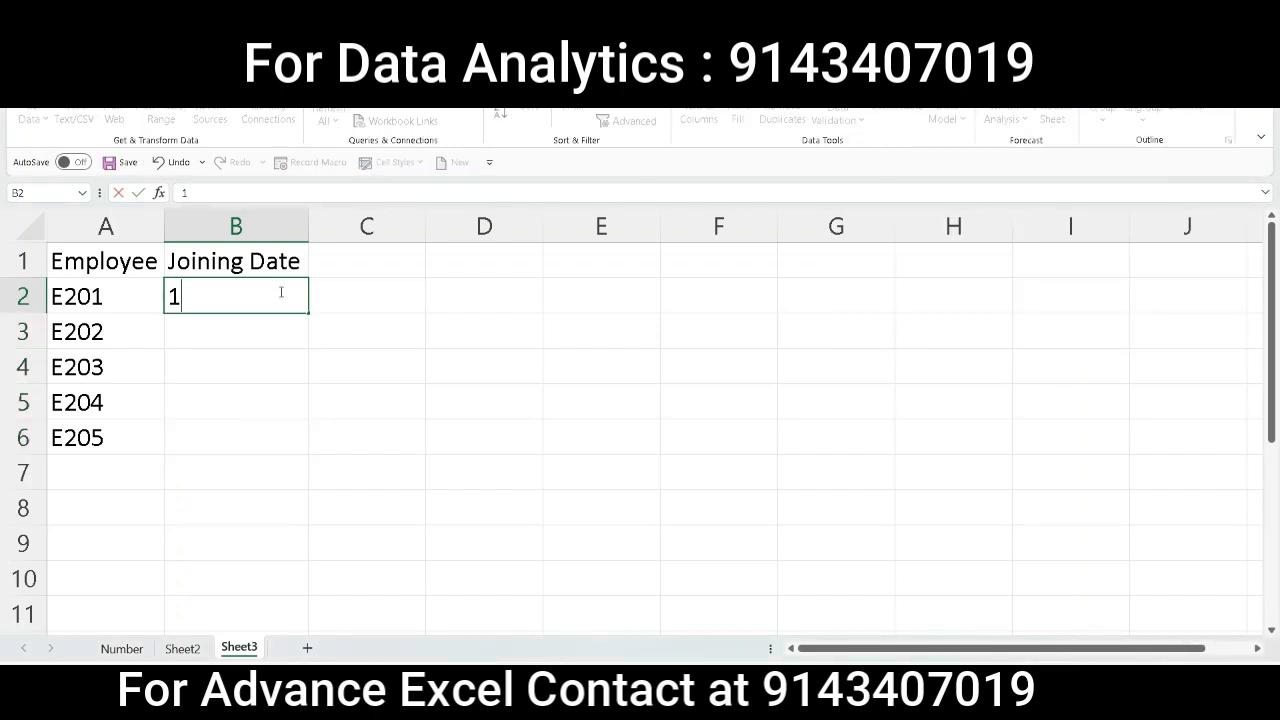
{"action": "type", "text": "/1/2025"}
{"action": "key", "text": "Return"}
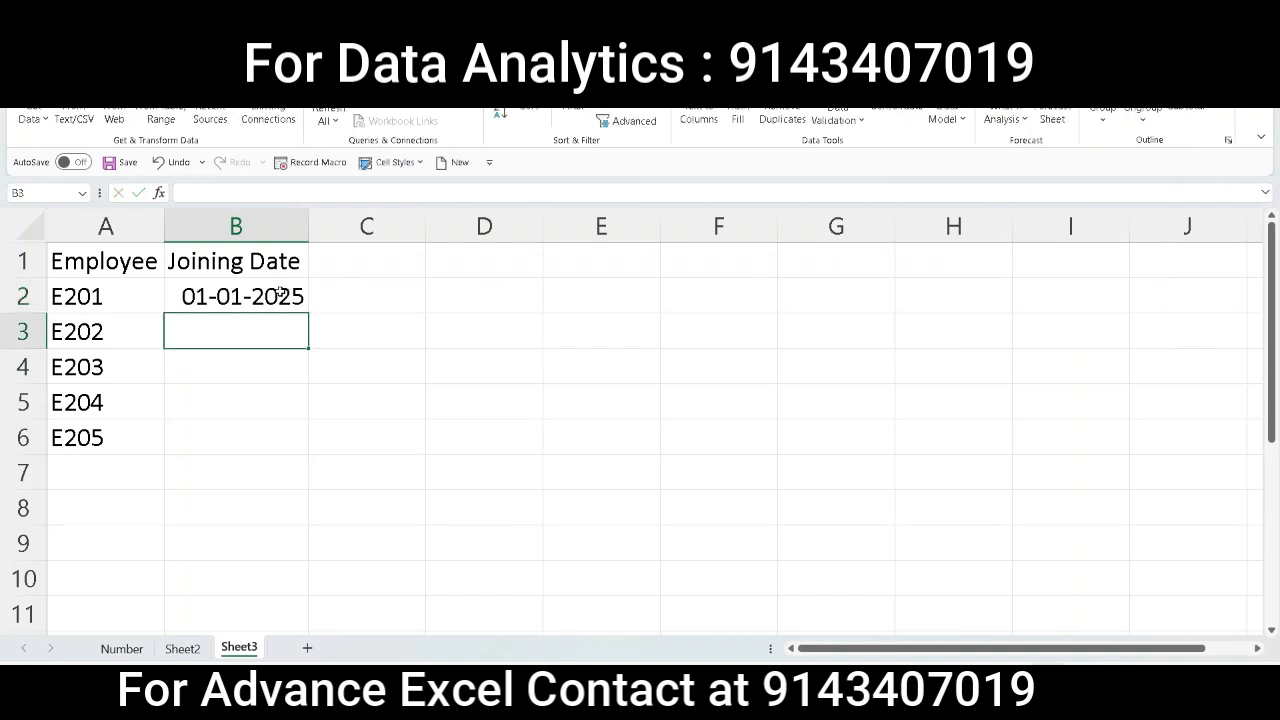
{"action": "type", "text": "7"}
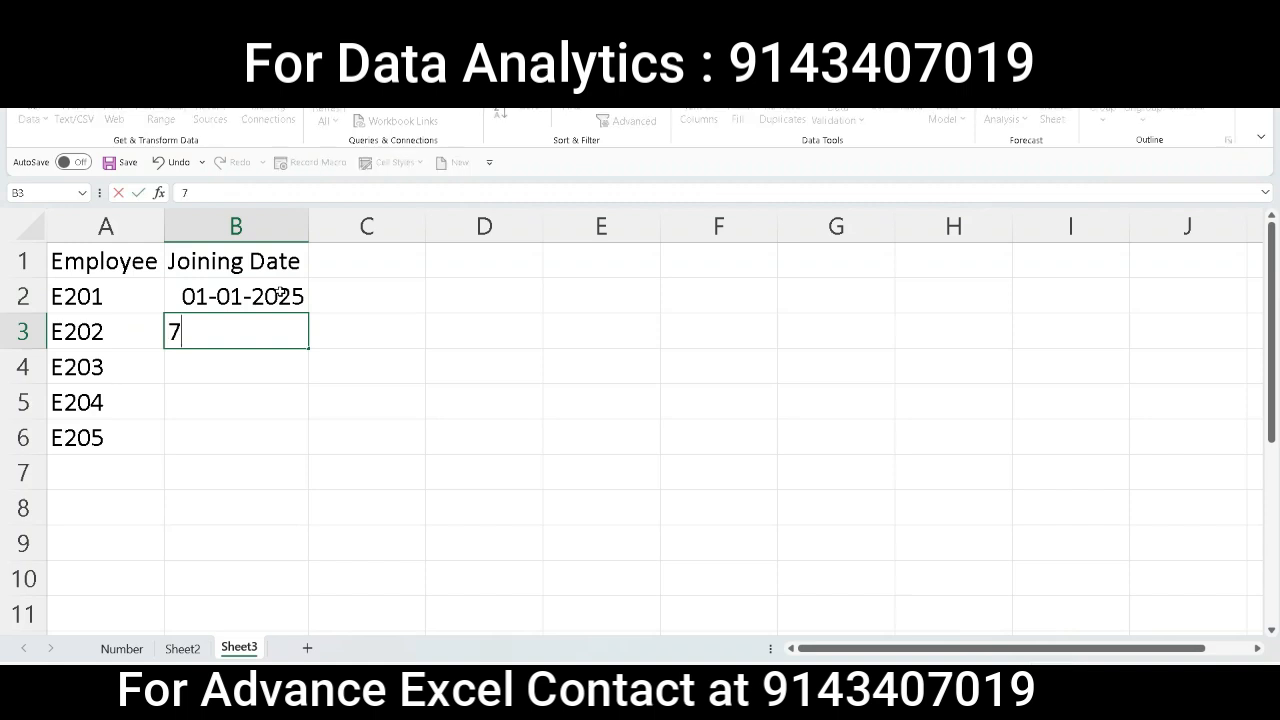
{"action": "type", "text": "/9/202"}
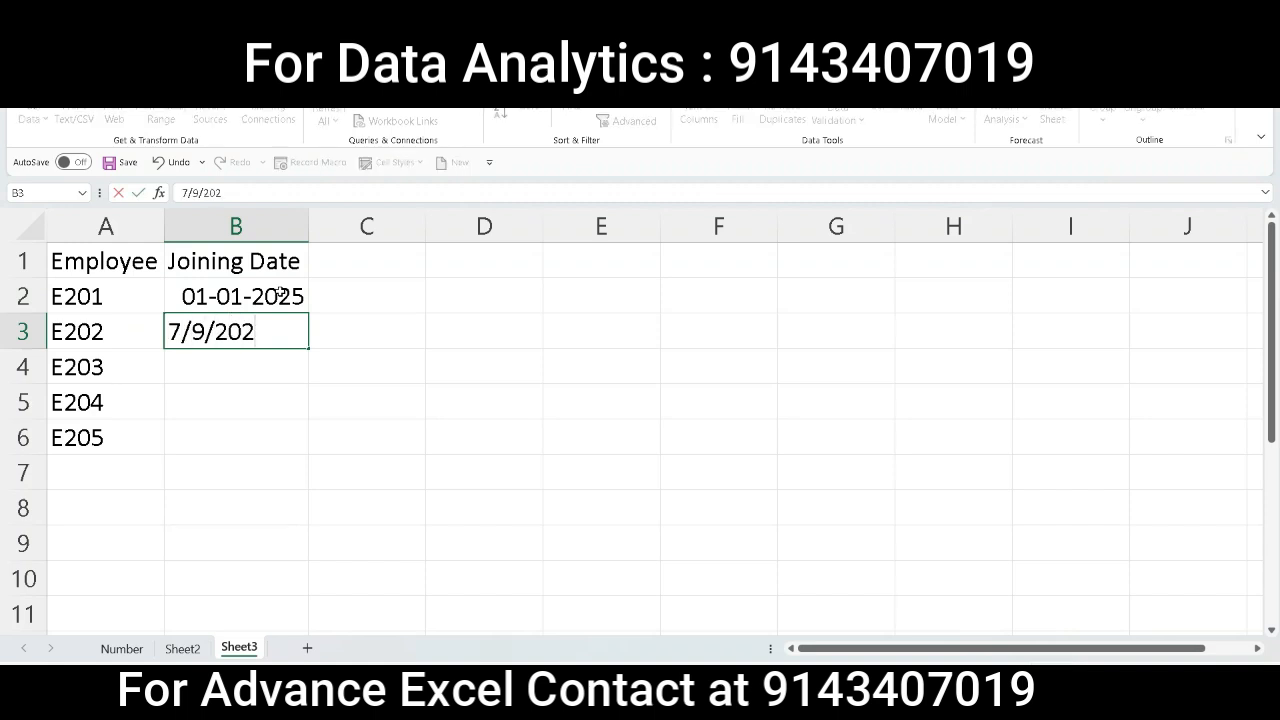
{"action": "type", "text": "5"}
{"action": "key", "text": "Return"}
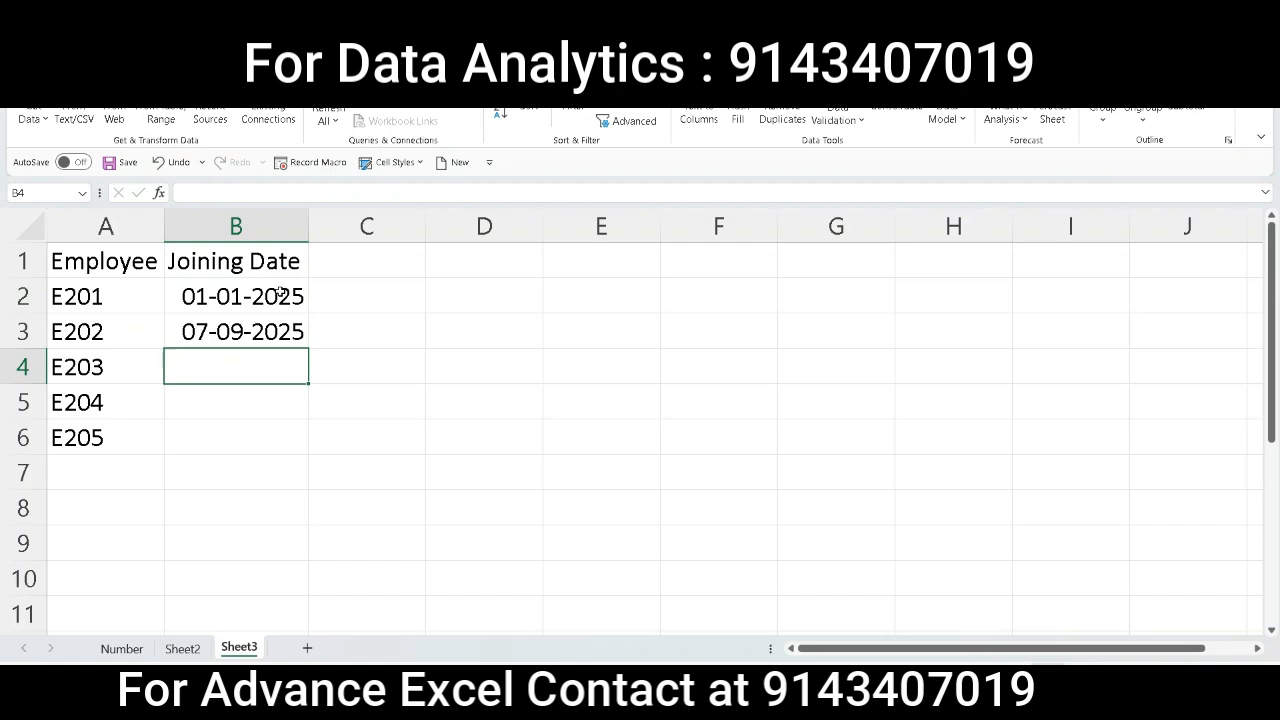
Step: Try to enter the out-of-range joining date 2/2/2024 for E203 in B4
{"action": "type", "text": "2"}
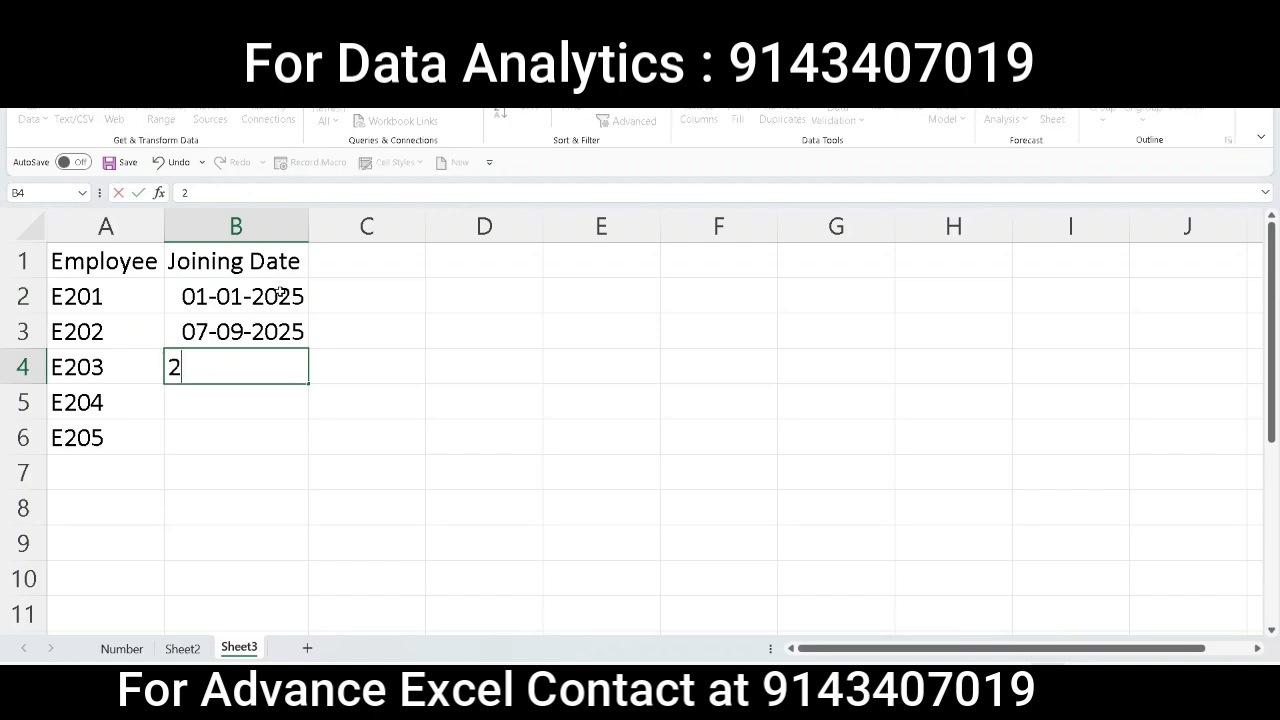
{"action": "type", "text": "/2/2024"}
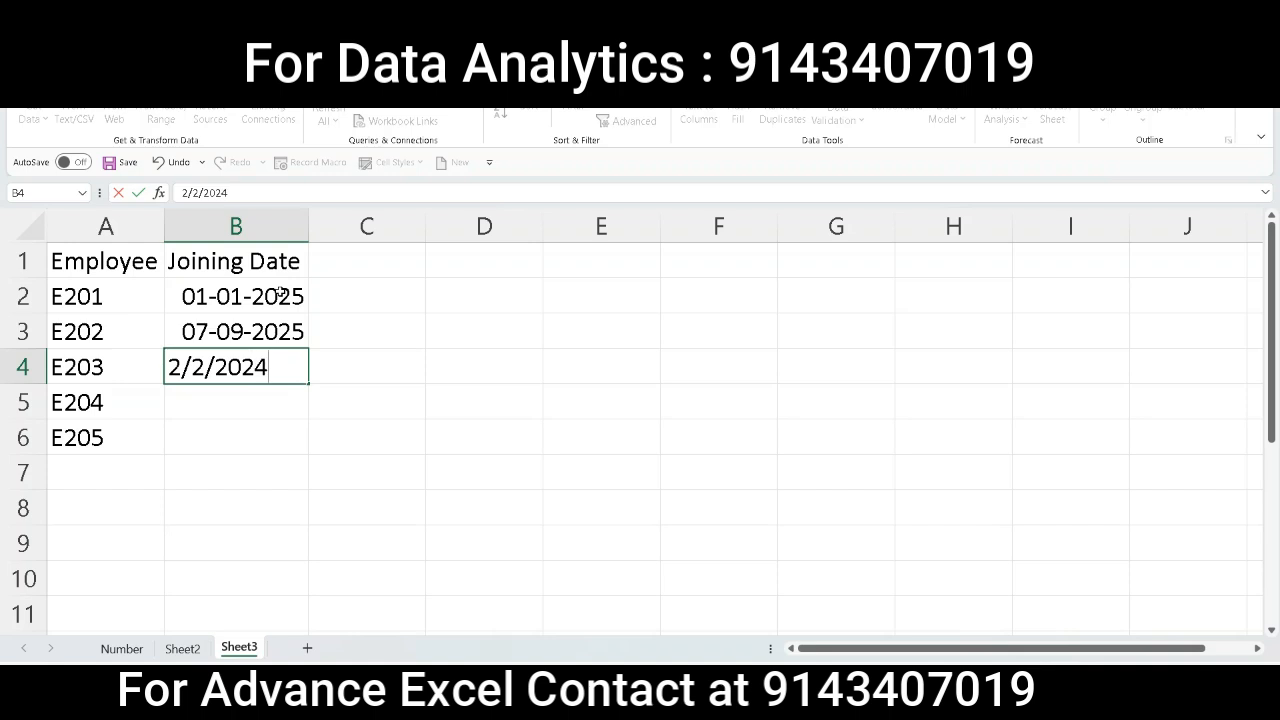
{"action": "key", "text": "Return"}
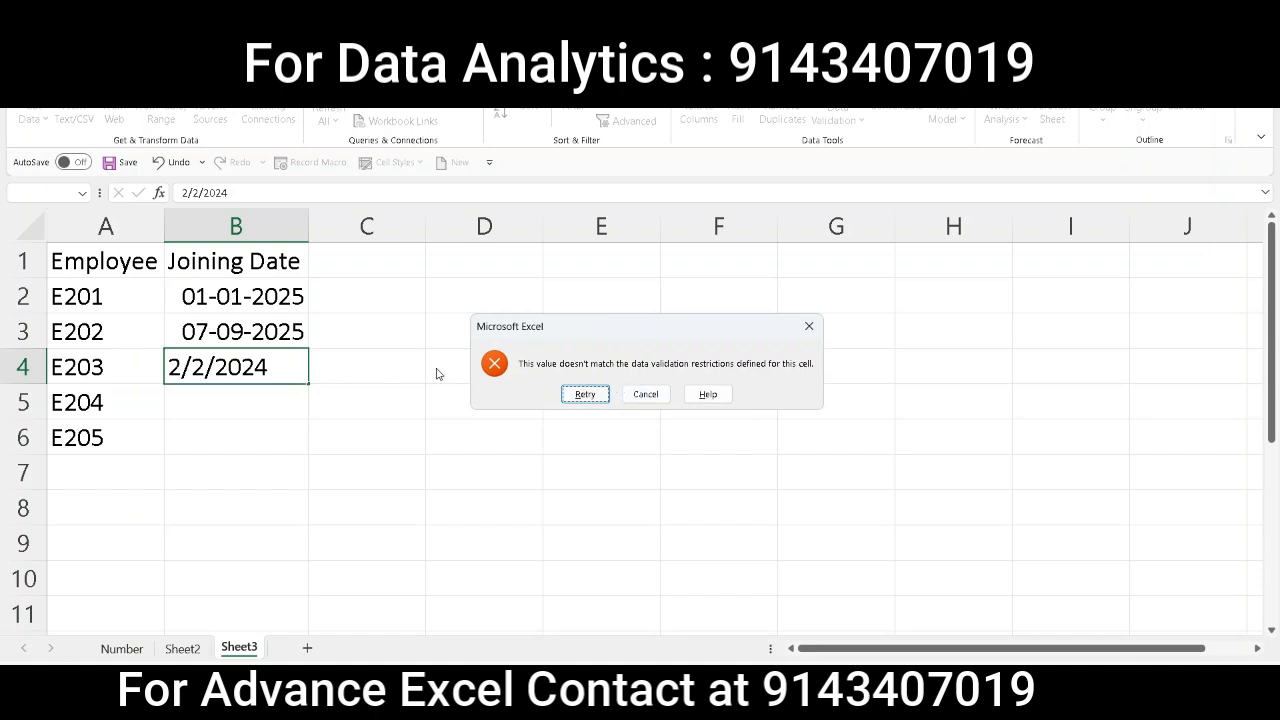
{"action": "left_click", "coordinate": [648, 394]}
Step: Review the error alert and input message options of the data validation on B4 without changing them
{"action": "left_click", "coordinate": [834, 114]}
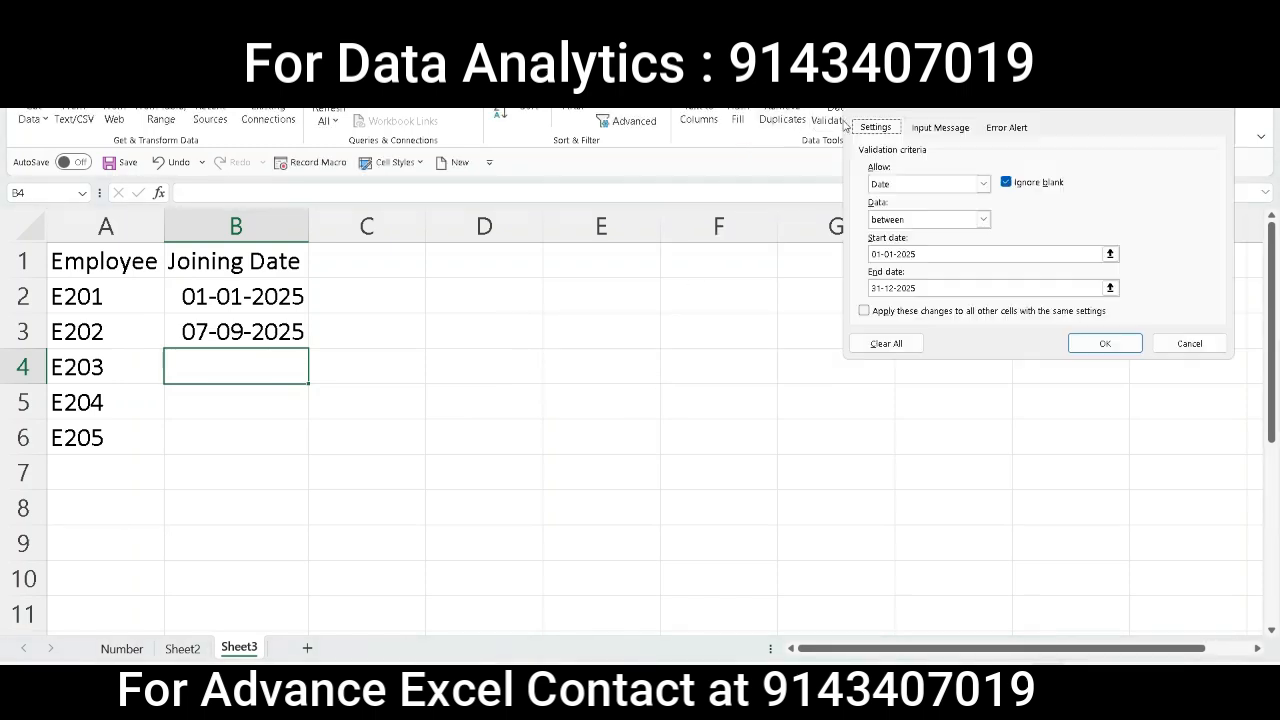
{"action": "left_click", "coordinate": [1008, 130]}
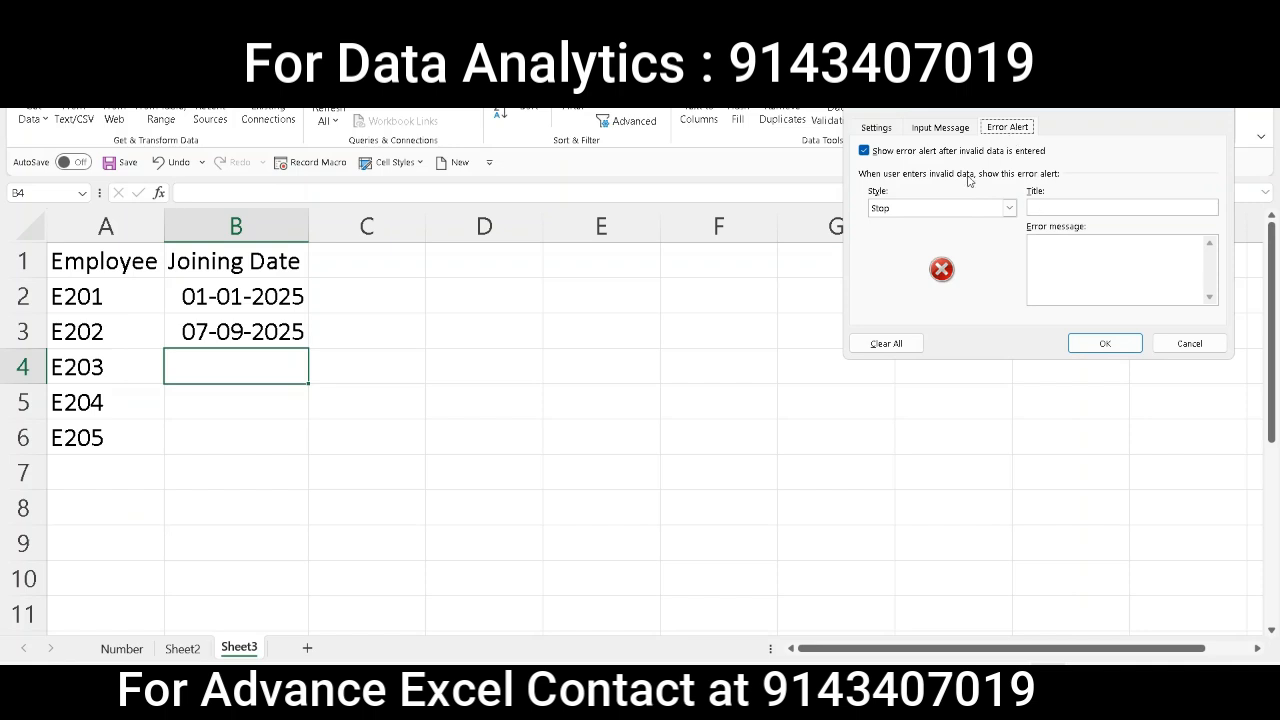
{"action": "left_click", "coordinate": [943, 129]}
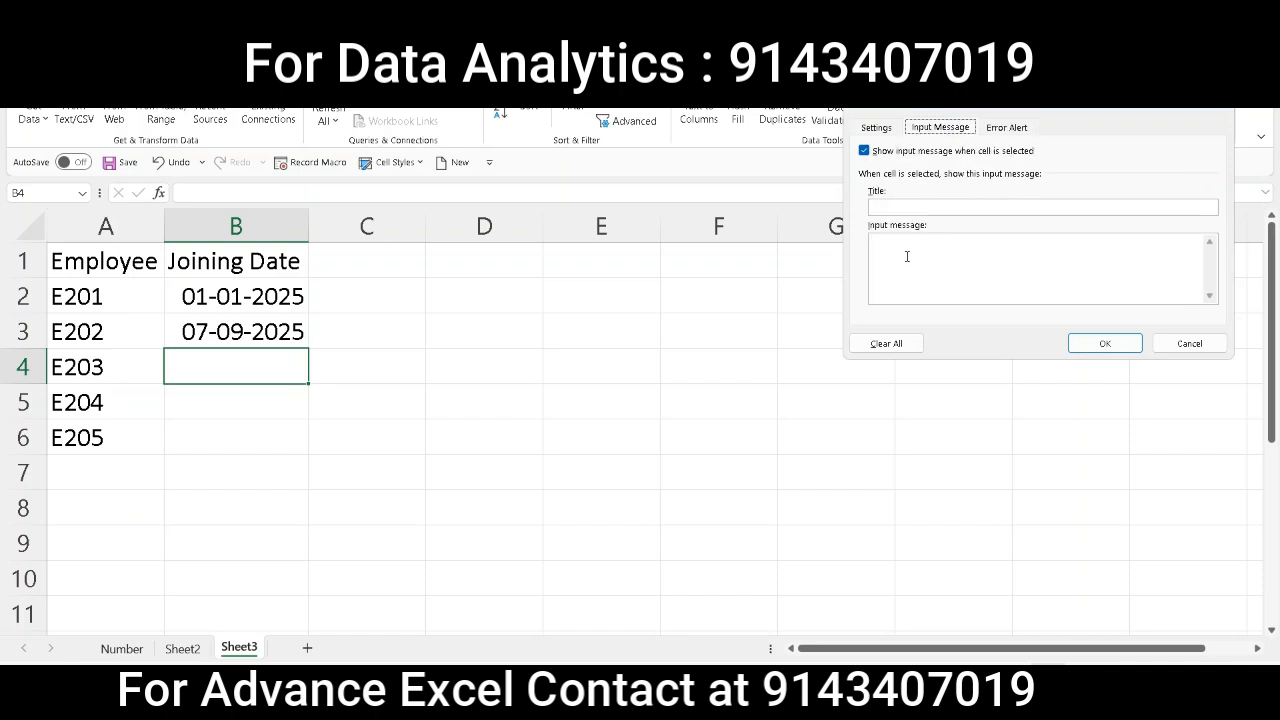
{"action": "left_click", "coordinate": [1152, 340]}
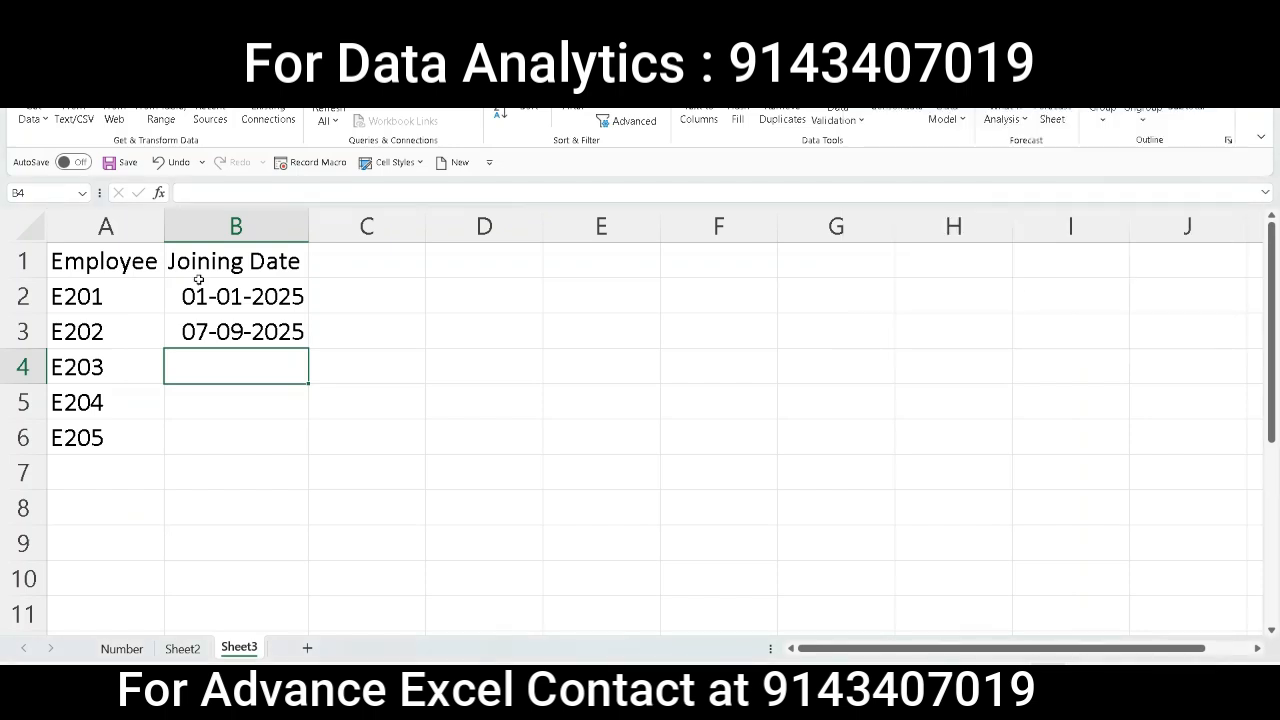
Step: Try to enter the out-of-range joining date 1/1/2026 for E203 in B4
{"action": "double_click", "coordinate": [254, 364]}
{"action": "type", "text": "1/"}
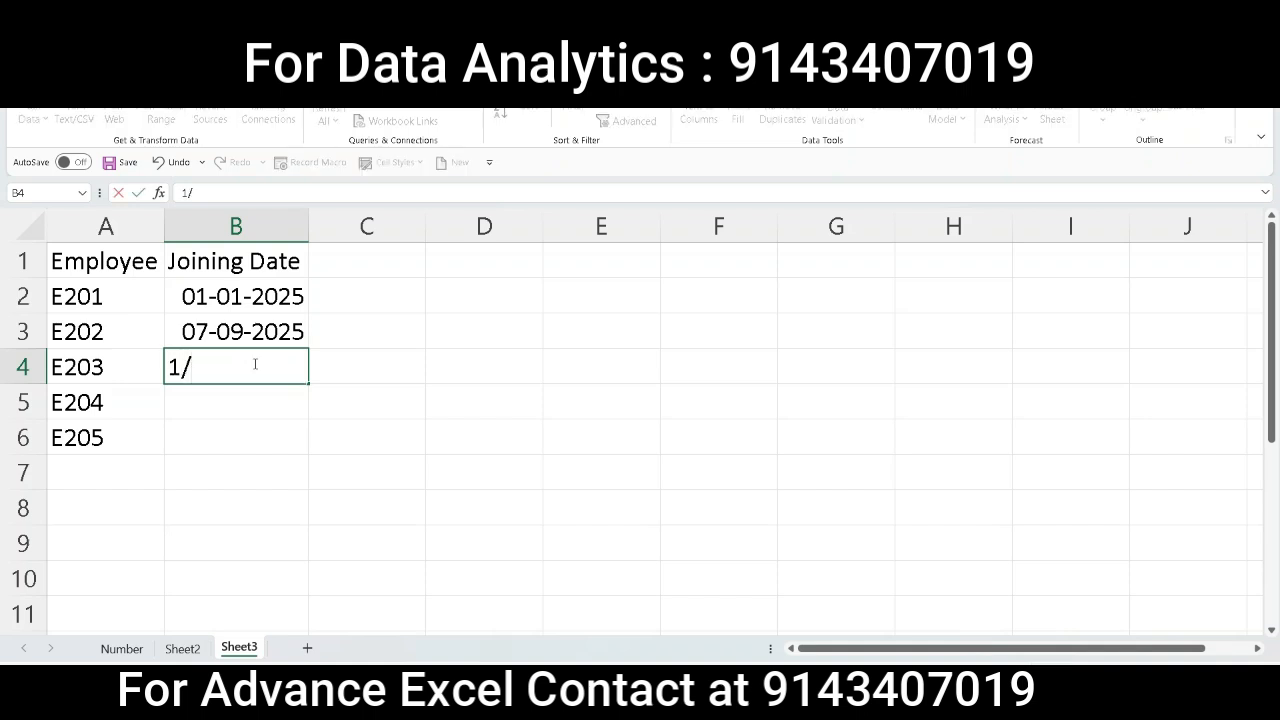
{"action": "type", "text": "1/2026"}
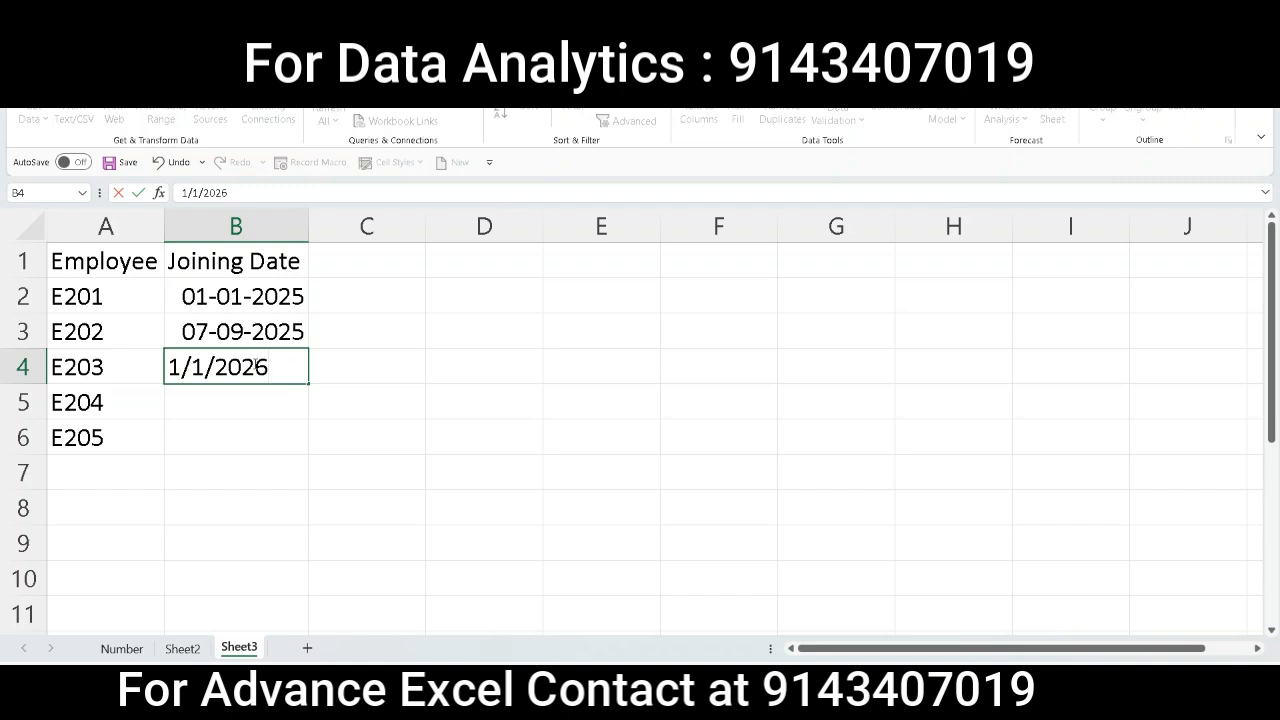
{"action": "key", "text": "Return"}
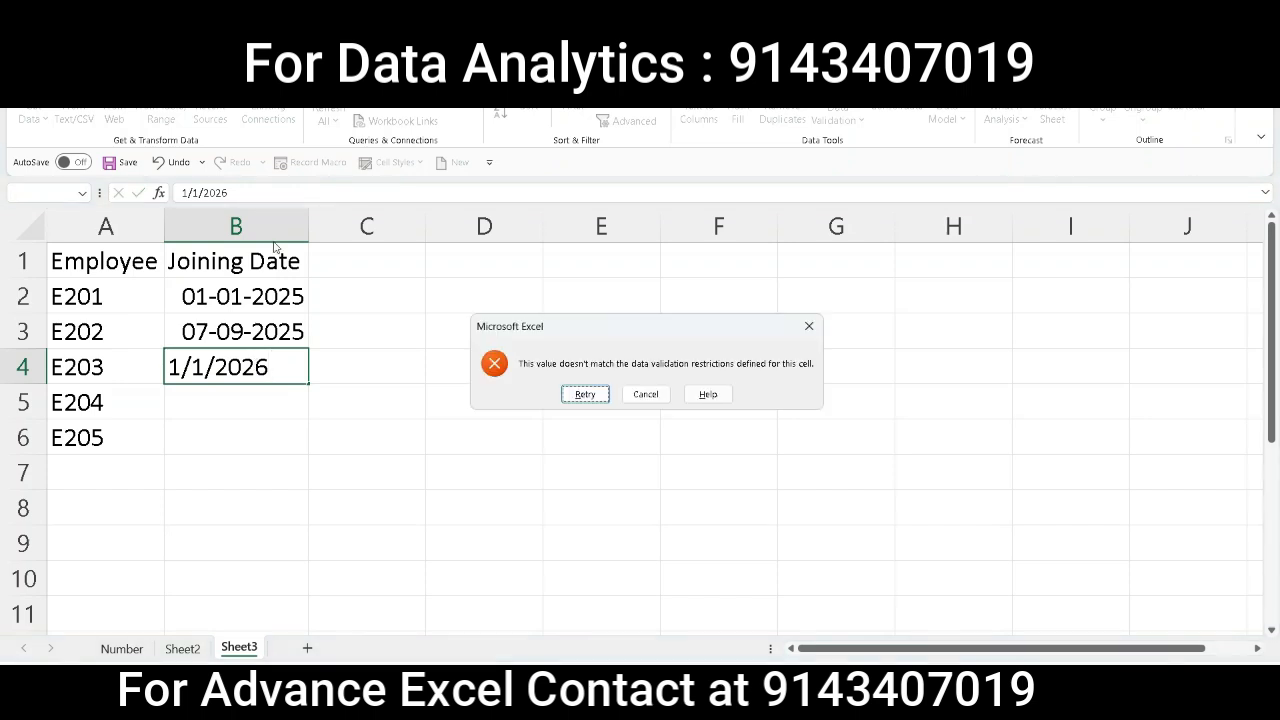
{"action": "left_click", "coordinate": [645, 394]}
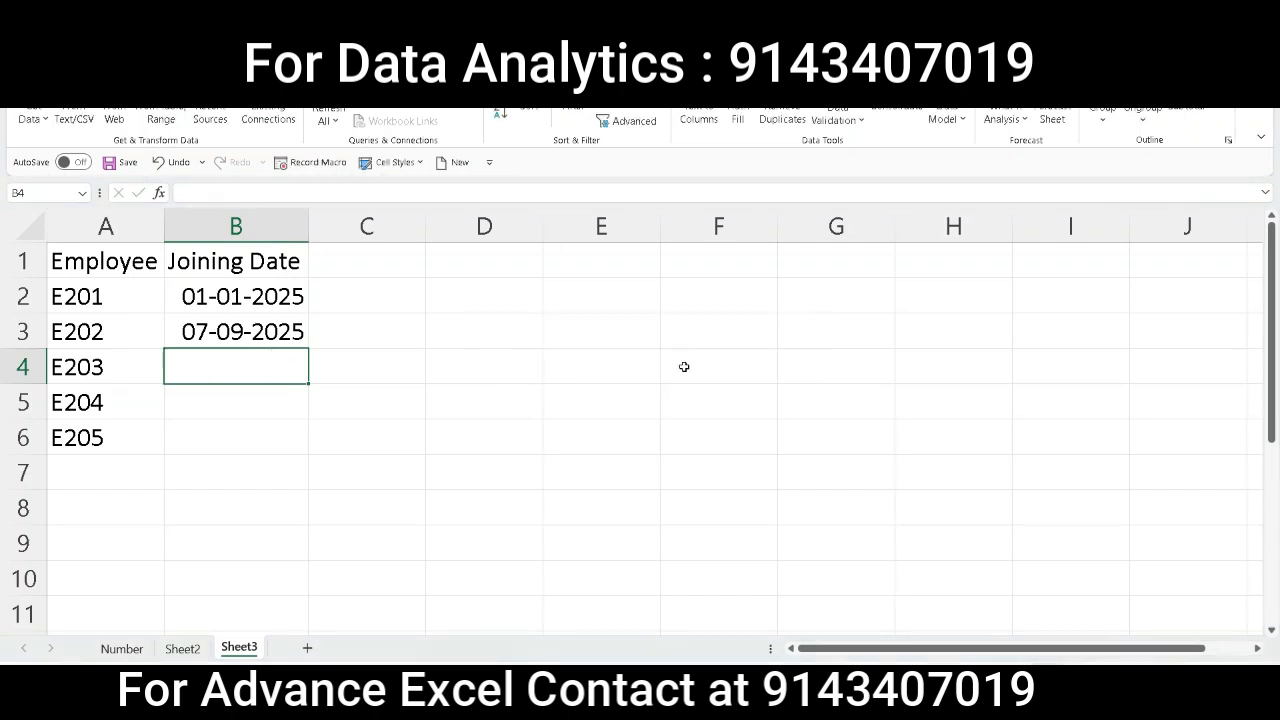
Step: Switch to the Word tutorial document and look up the exercise on restricting entries to predefined department names
{"action": "left_click", "coordinate": [940, 700]}
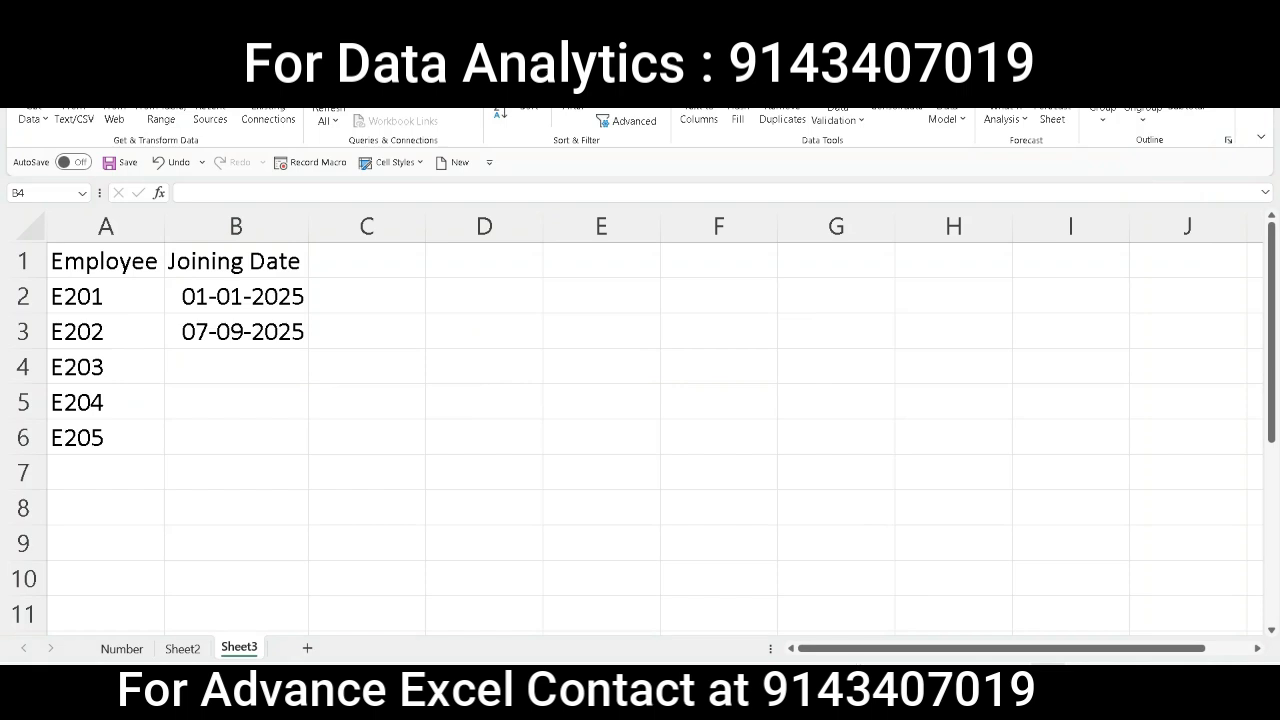
{"action": "left_click", "coordinate": [926, 558]}
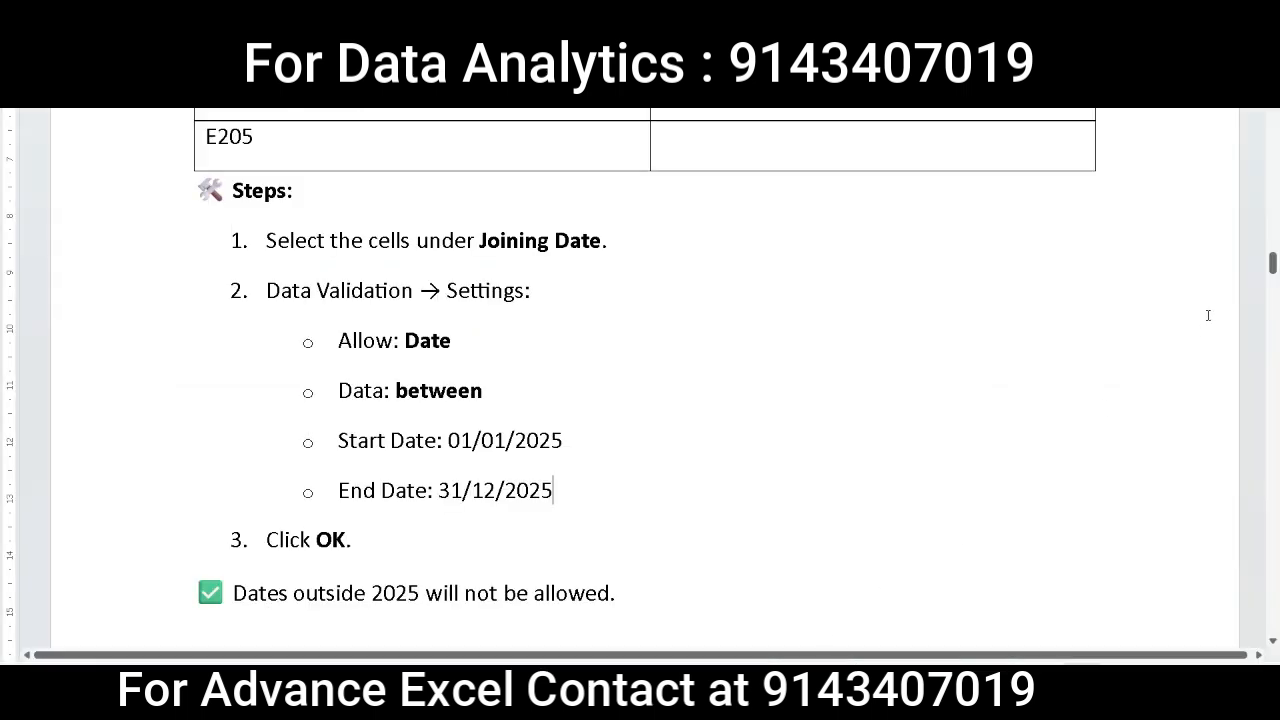
{"action": "left_click_drag", "start_coordinate": [1273, 262], "coordinate": [1272, 287]}
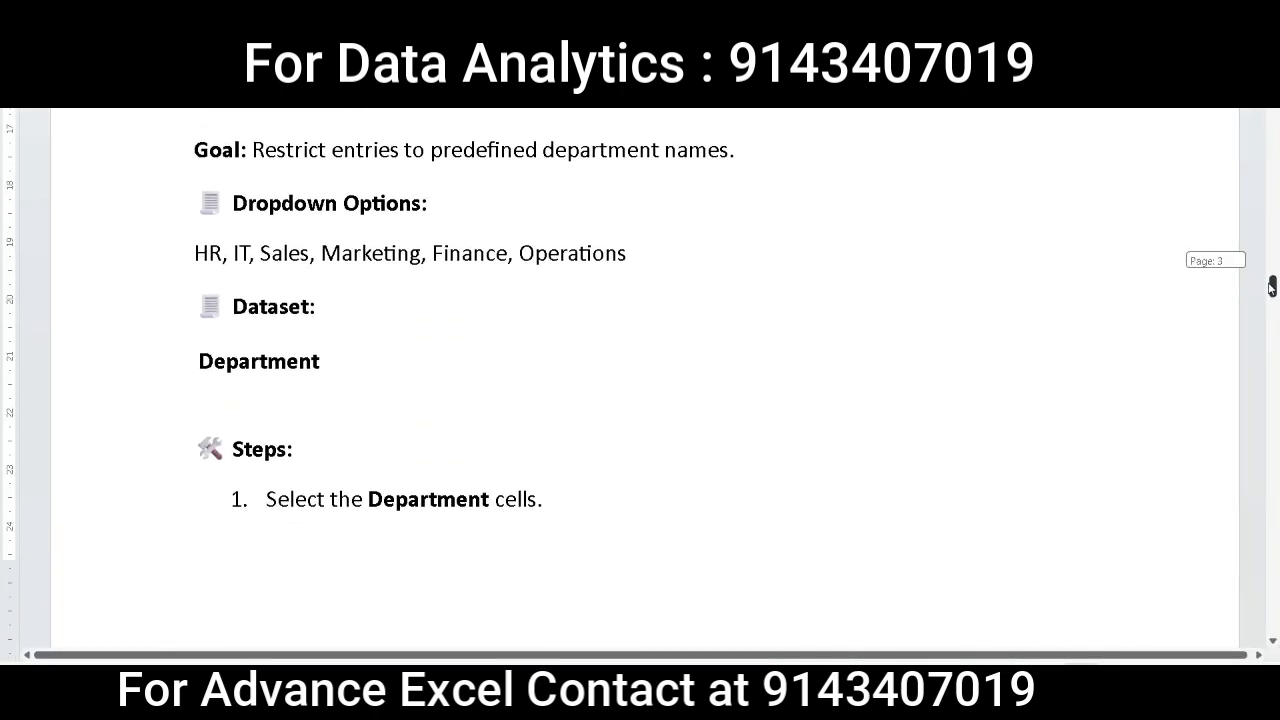
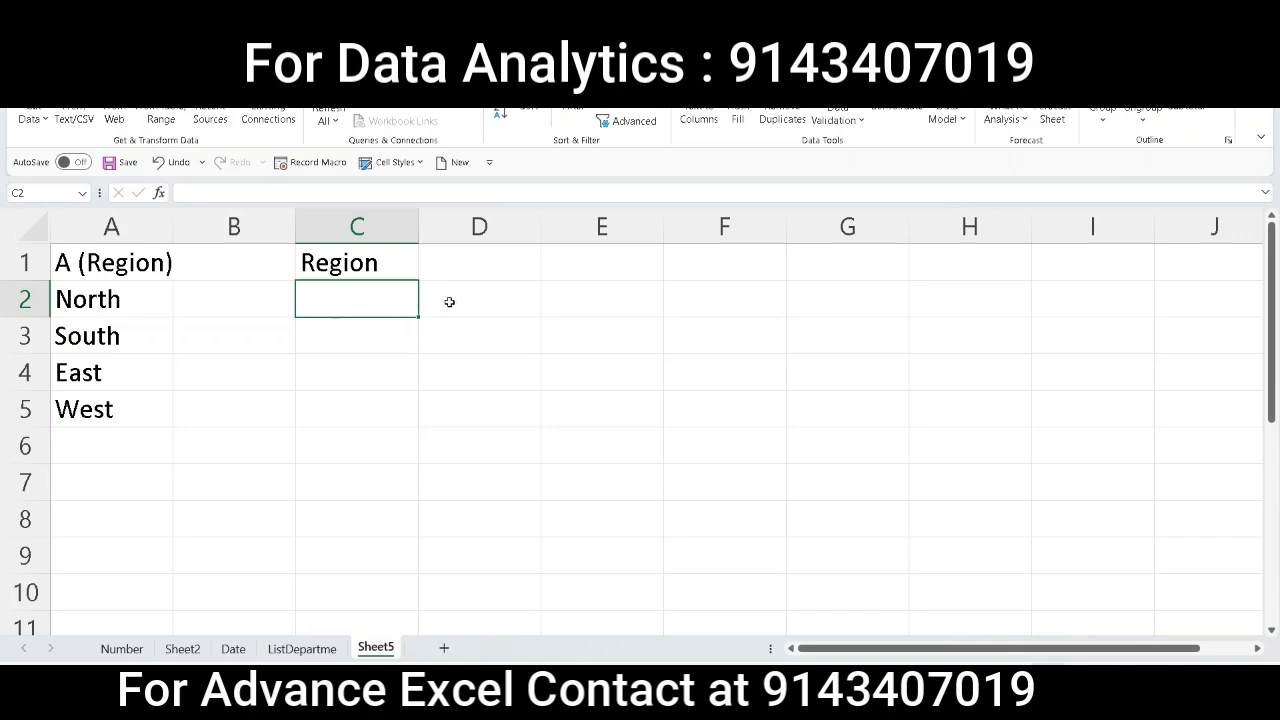
Step: Enter the header City in D1 of Sheet5
{"action": "double_click", "coordinate": [479, 261]}
{"action": "type", "text": "City"}
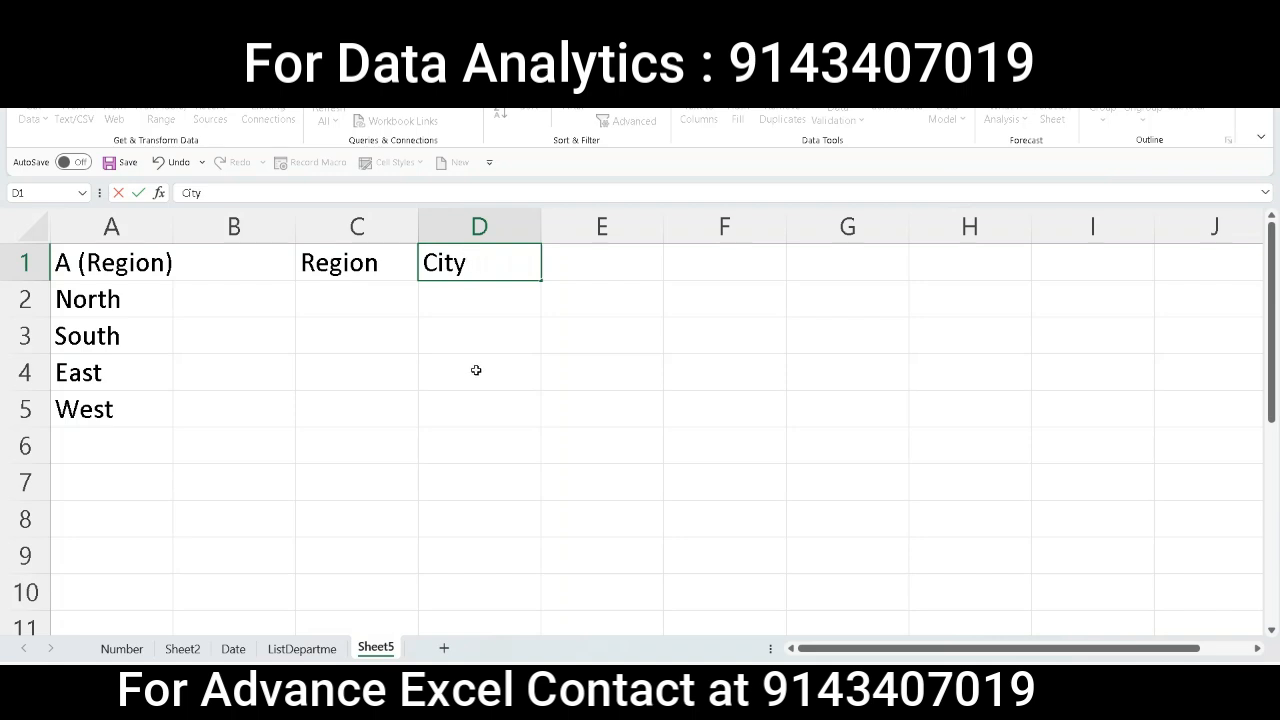
{"action": "left_click", "coordinate": [355, 299]}
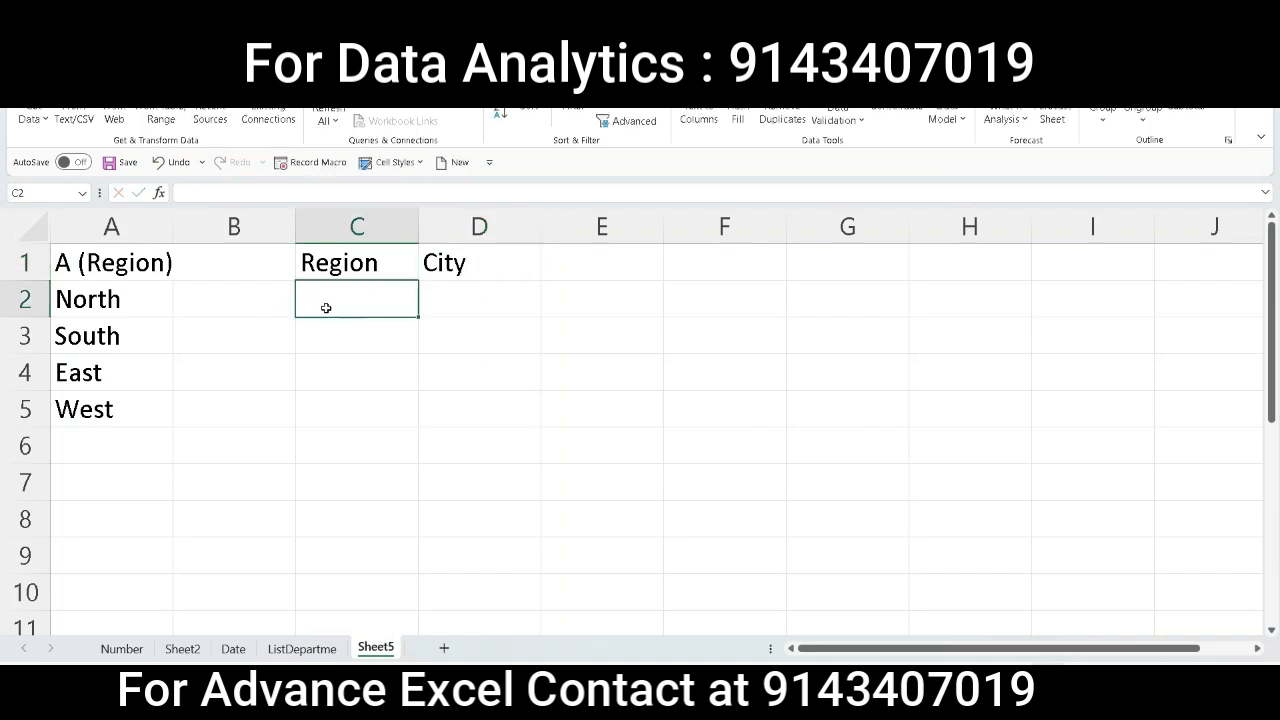
{"action": "left_click", "coordinate": [231, 288]}
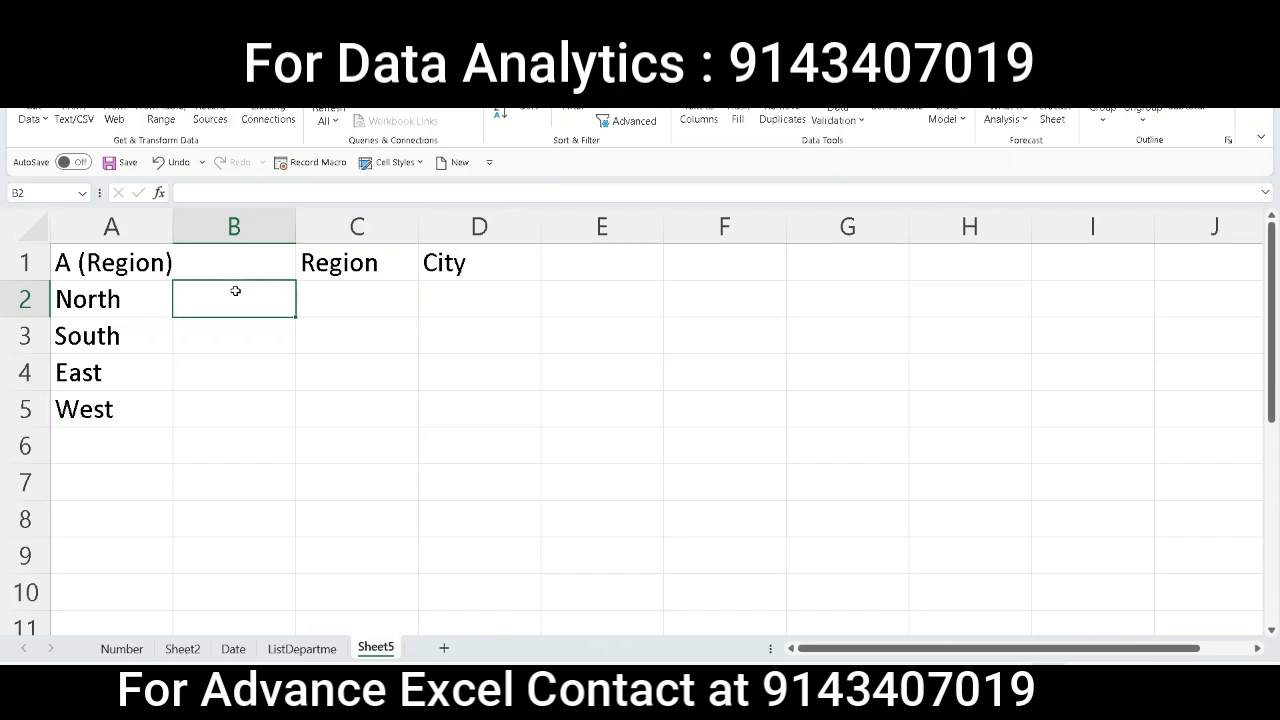
Step: Switch to the Word tutorial document and copy the table of cities for North, South, East and West
{"action": "mouse_move", "coordinate": [898, 696]}
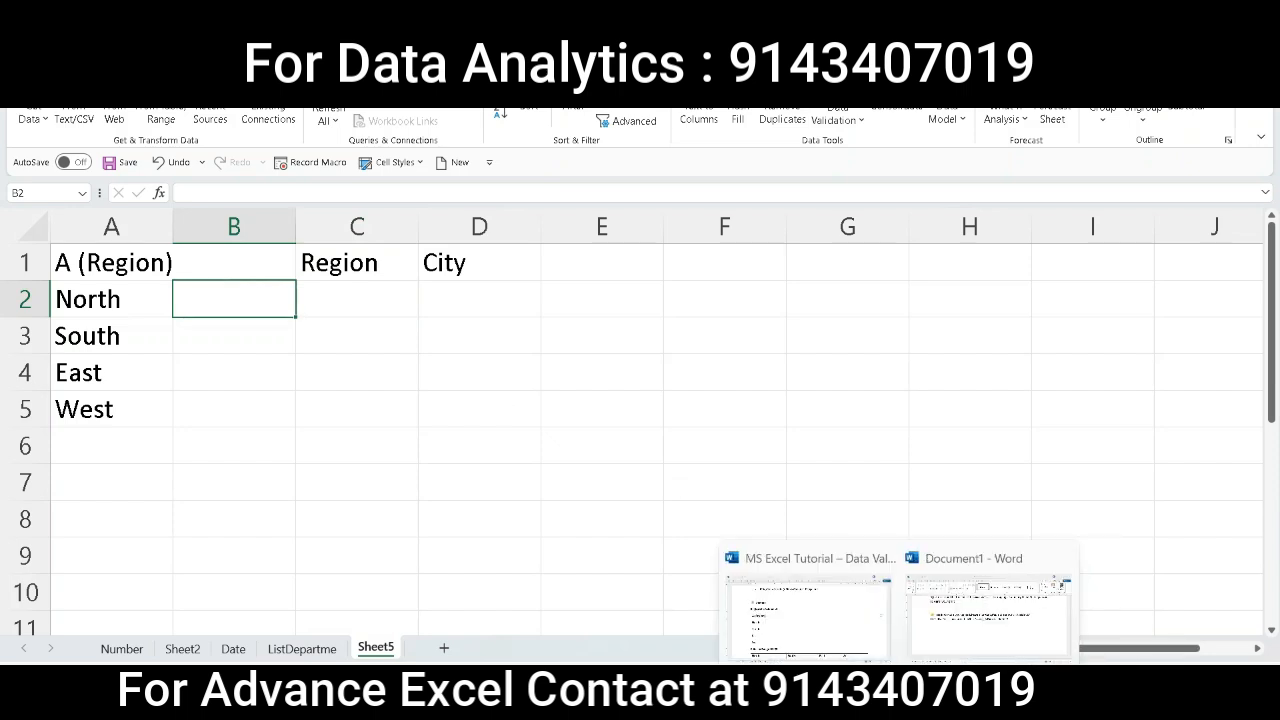
{"action": "left_click", "coordinate": [808, 612]}
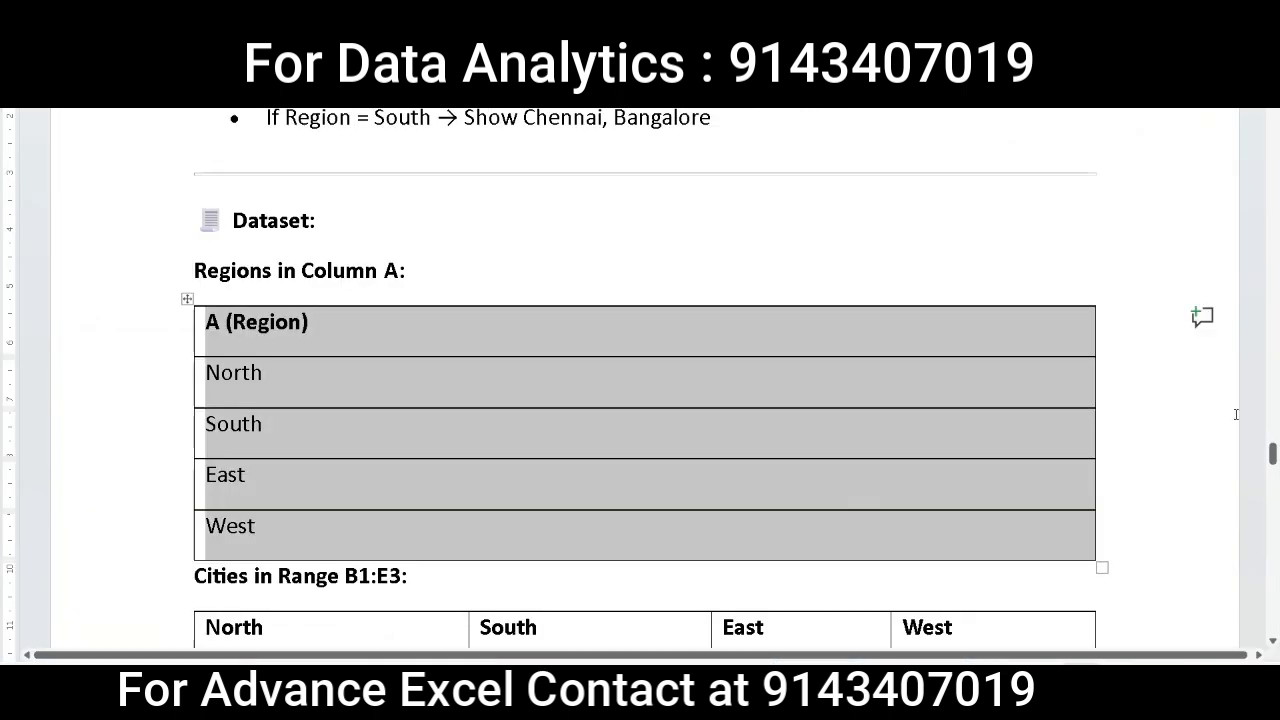
{"action": "left_click_drag", "start_coordinate": [1272, 455], "coordinate": [1273, 468]}
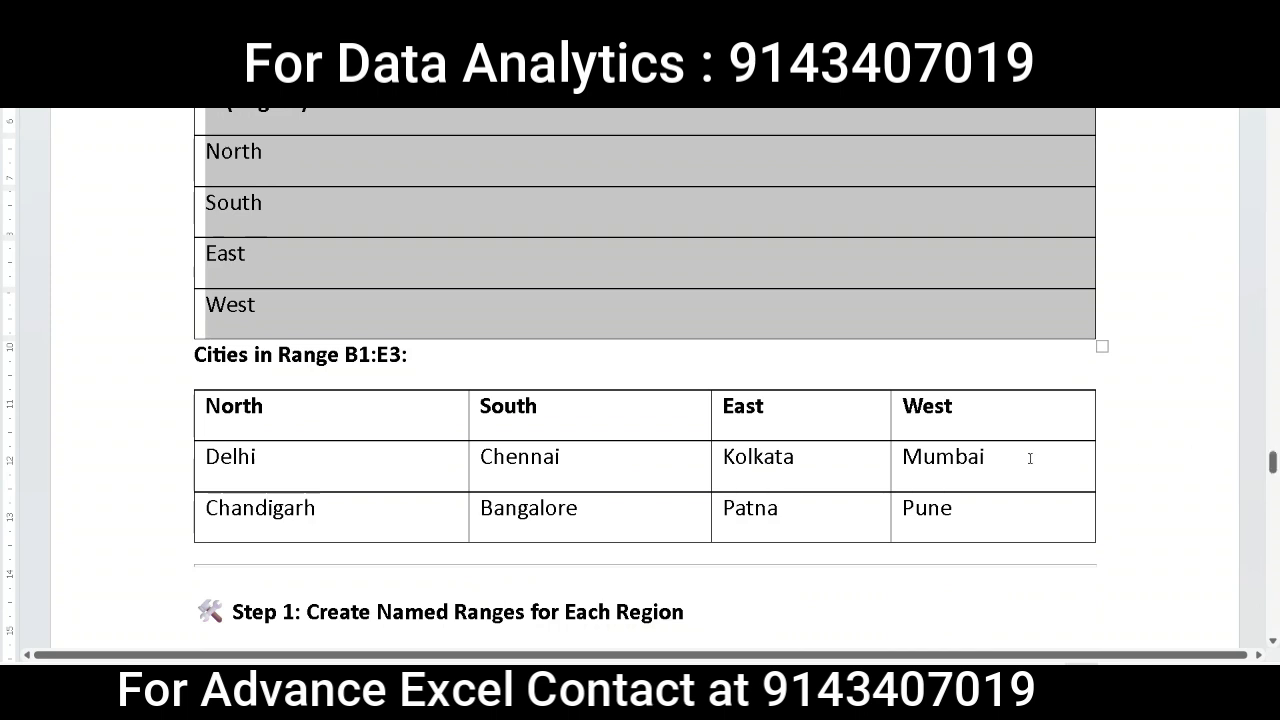
{"action": "left_click_drag", "start_coordinate": [202, 405], "coordinate": [967, 507]}
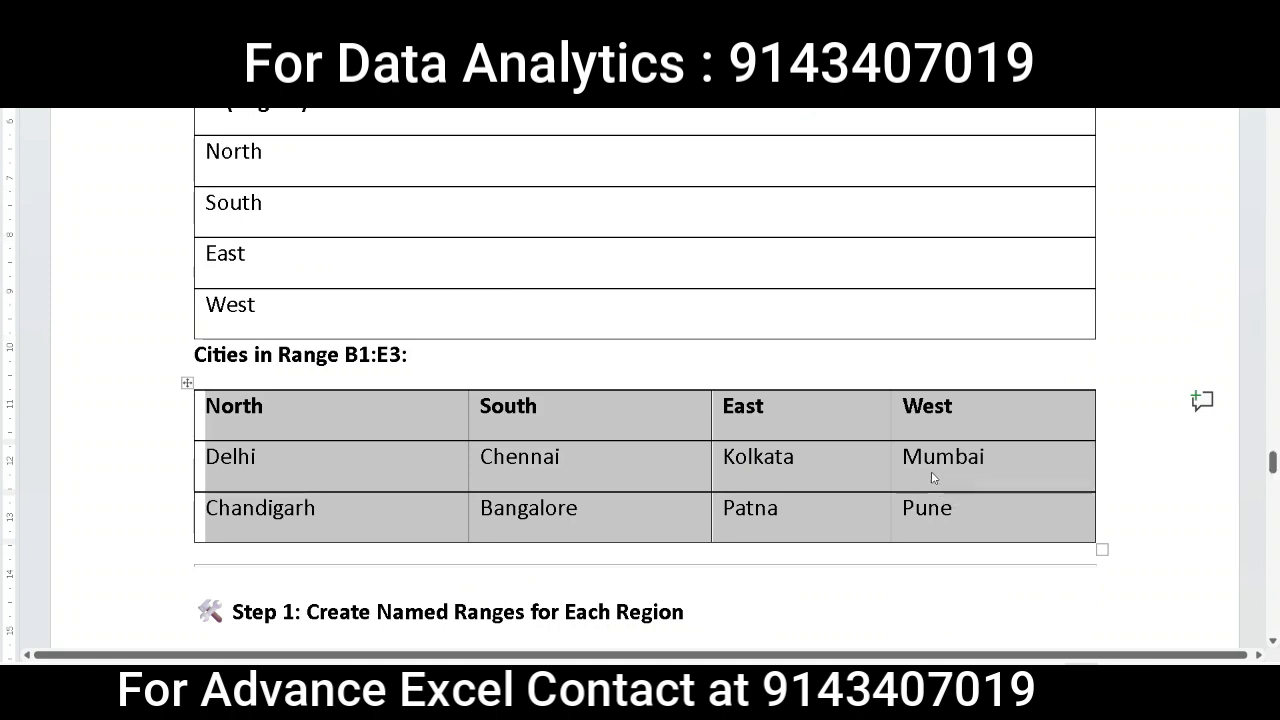
{"action": "right_click", "coordinate": [935, 476]}
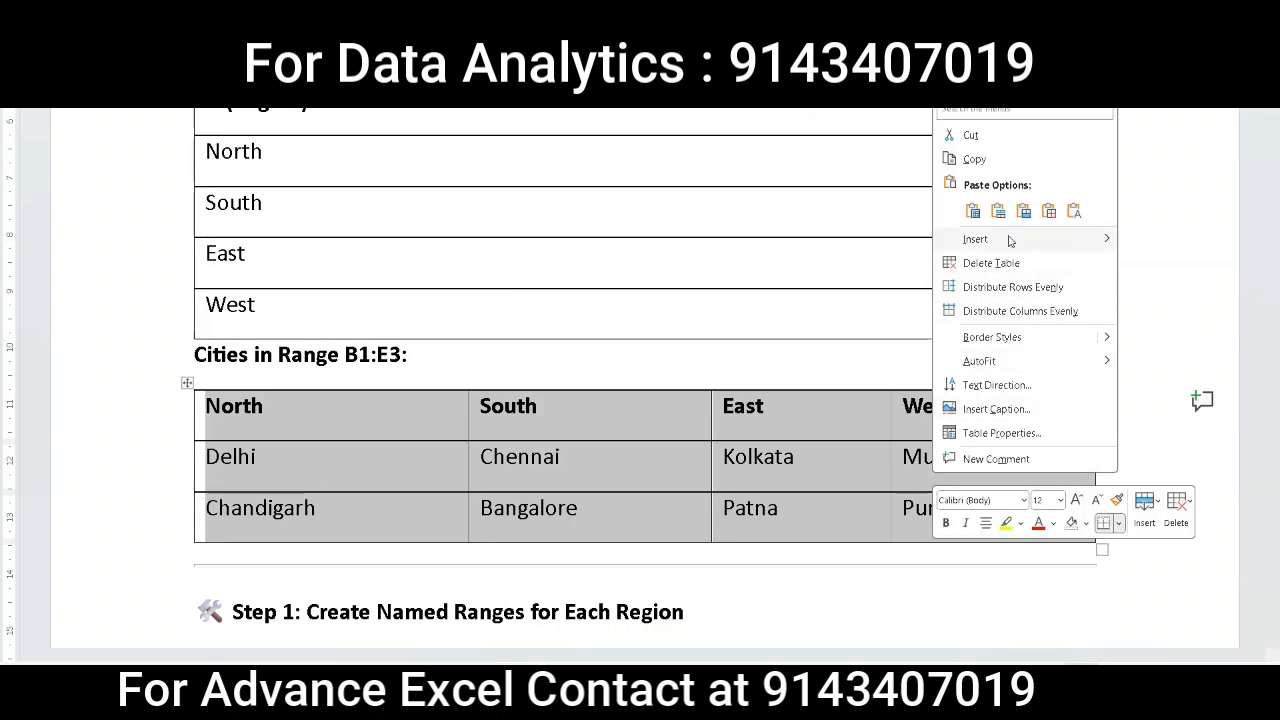
{"action": "left_click", "coordinate": [974, 159]}
Step: Return to Sheet5 in Excel, clear the headers in B1:D1 and paste the copied city table starting at B1
{"action": "mouse_move", "coordinate": [995, 700]}
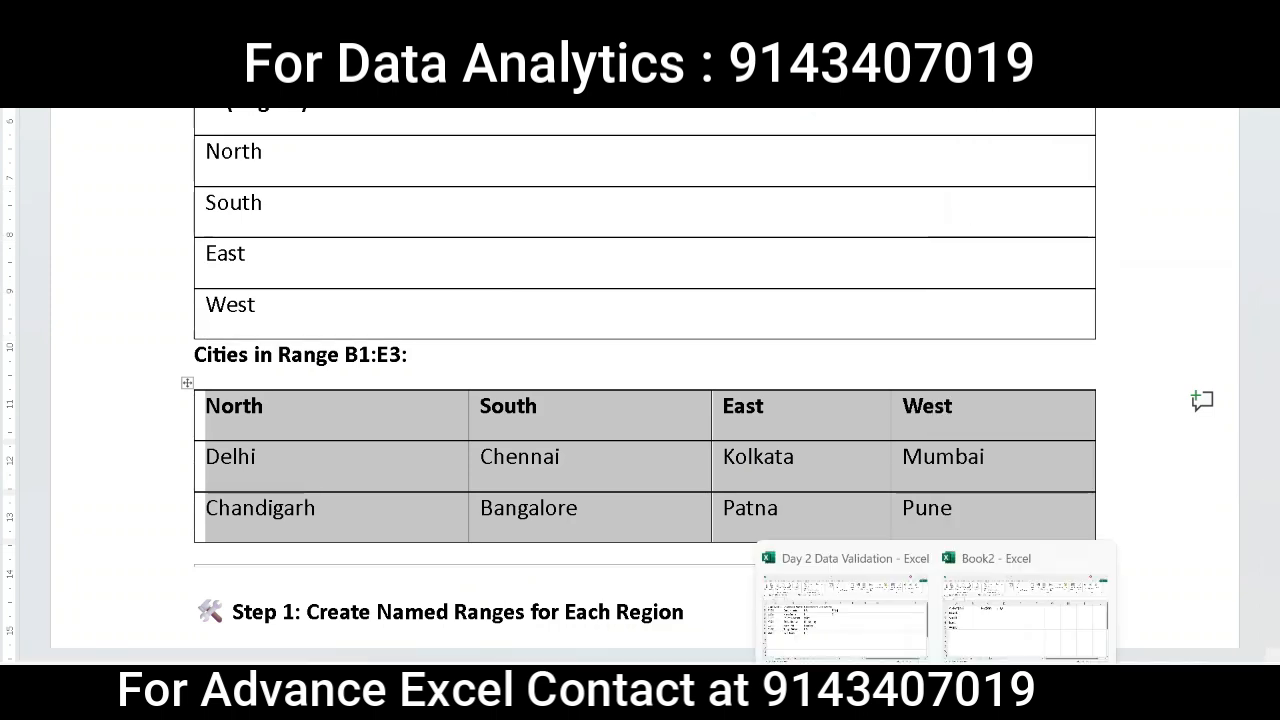
{"action": "left_click", "coordinate": [914, 588]}
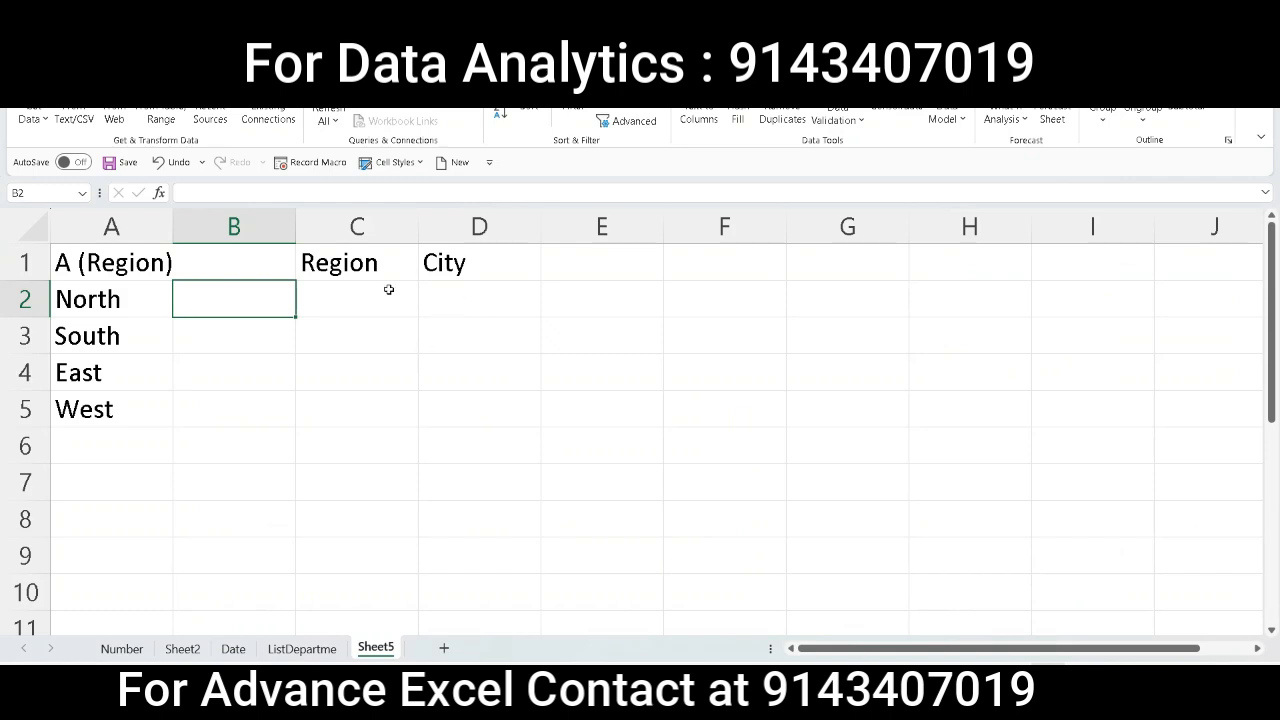
{"action": "mouse_move", "coordinate": [257, 262]}
{"action": "left_mouse_down"}
{"action": "mouse_move", "coordinate": [380, 271]}
{"action": "mouse_move", "coordinate": [457, 334]}
{"action": "mouse_move", "coordinate": [464, 403]}
{"action": "mouse_move", "coordinate": [494, 292]}
{"action": "mouse_move", "coordinate": [486, 272]}
{"action": "left_mouse_up"}
{"action": "key", "text": "Delete"}
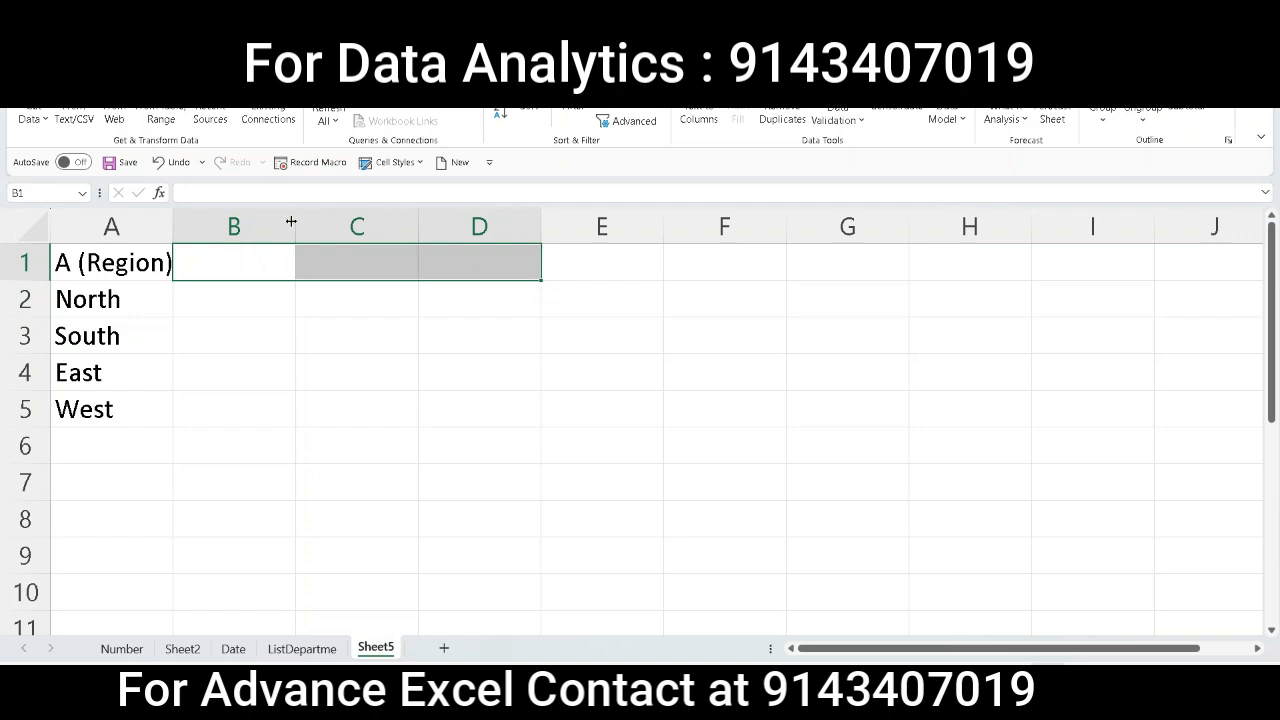
{"action": "right_click", "coordinate": [246, 261]}
{"action": "left_click", "coordinate": [310, 291]}
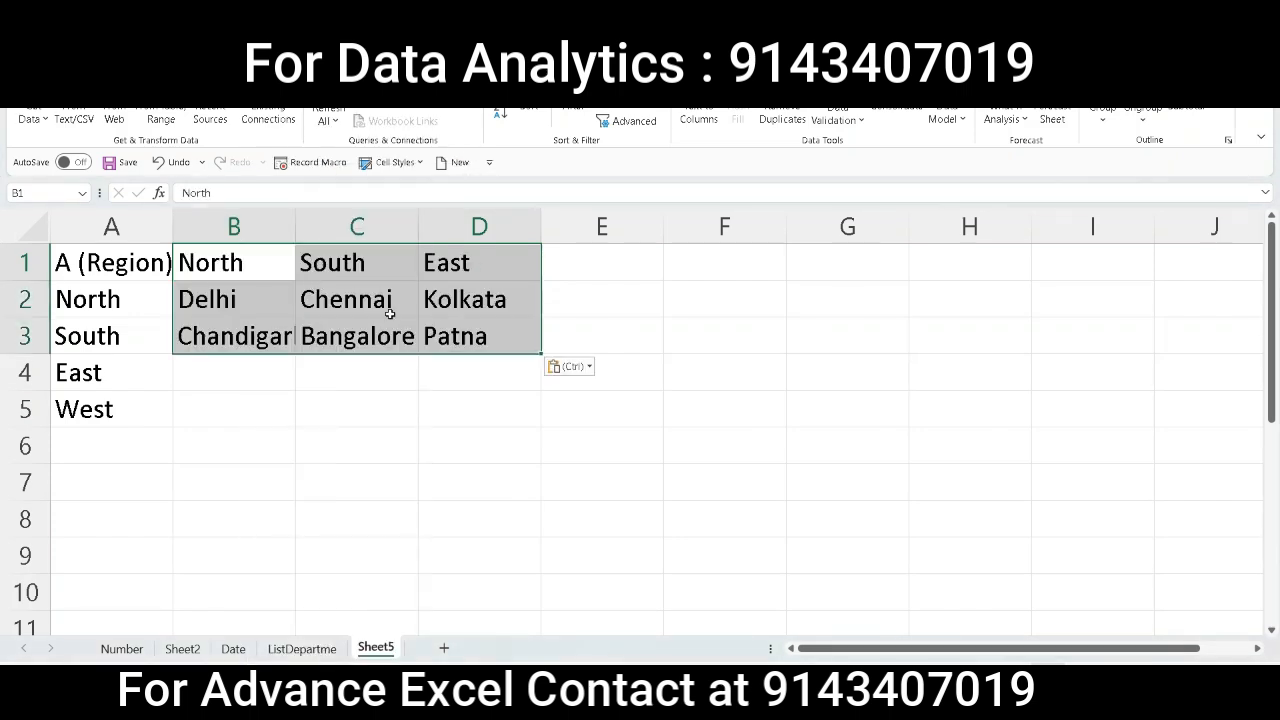
{"action": "left_click", "coordinate": [336, 276]}
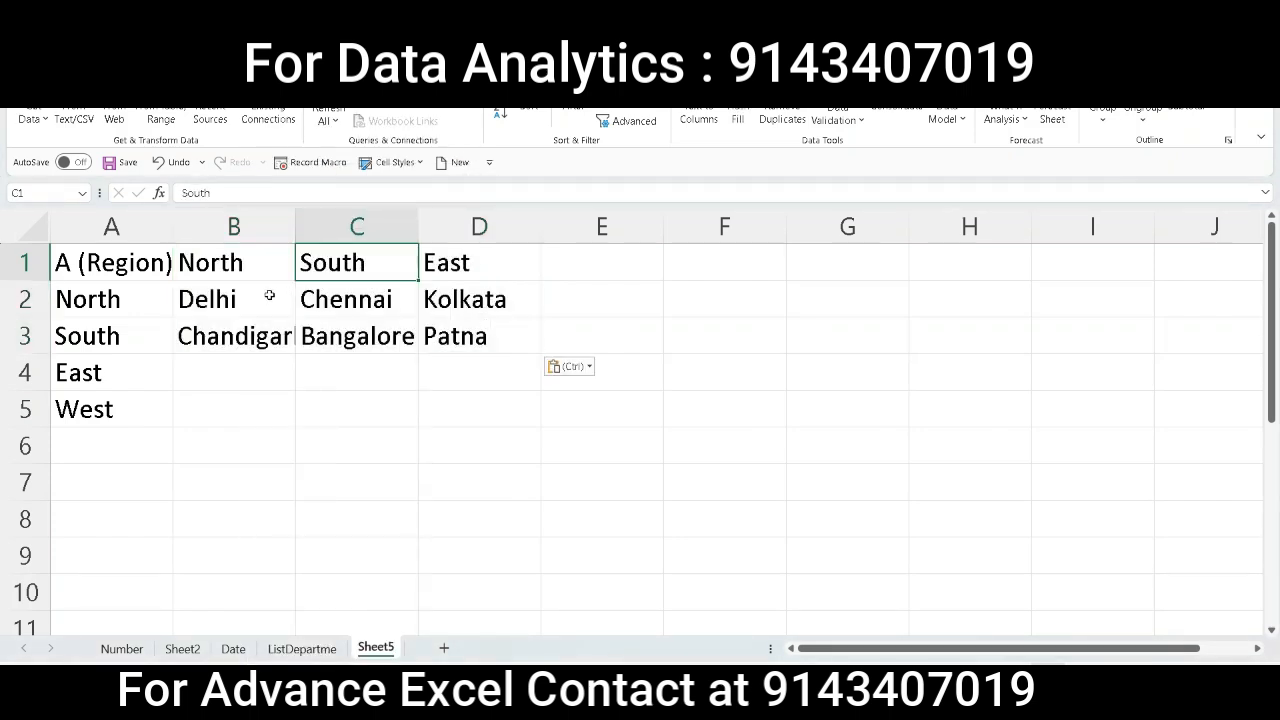
Step: Enter the header Region in E1
{"action": "left_click", "coordinate": [636, 260]}
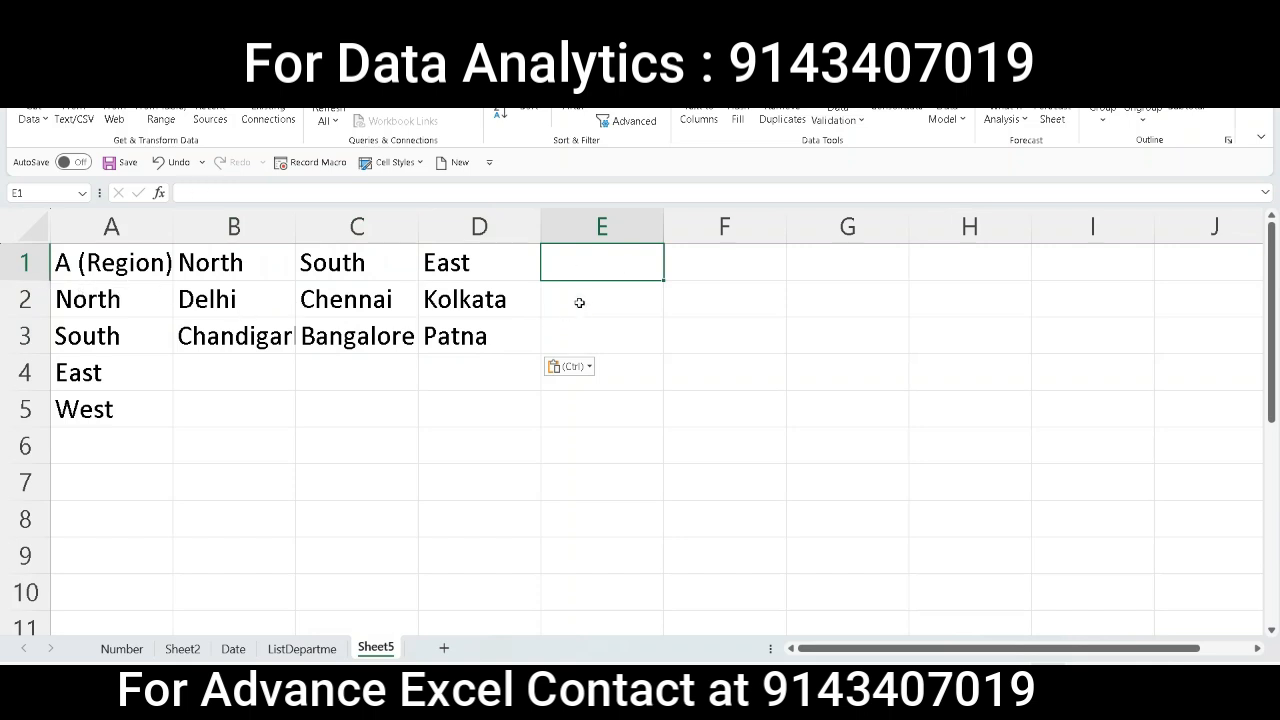
{"action": "type", "text": "Re"}
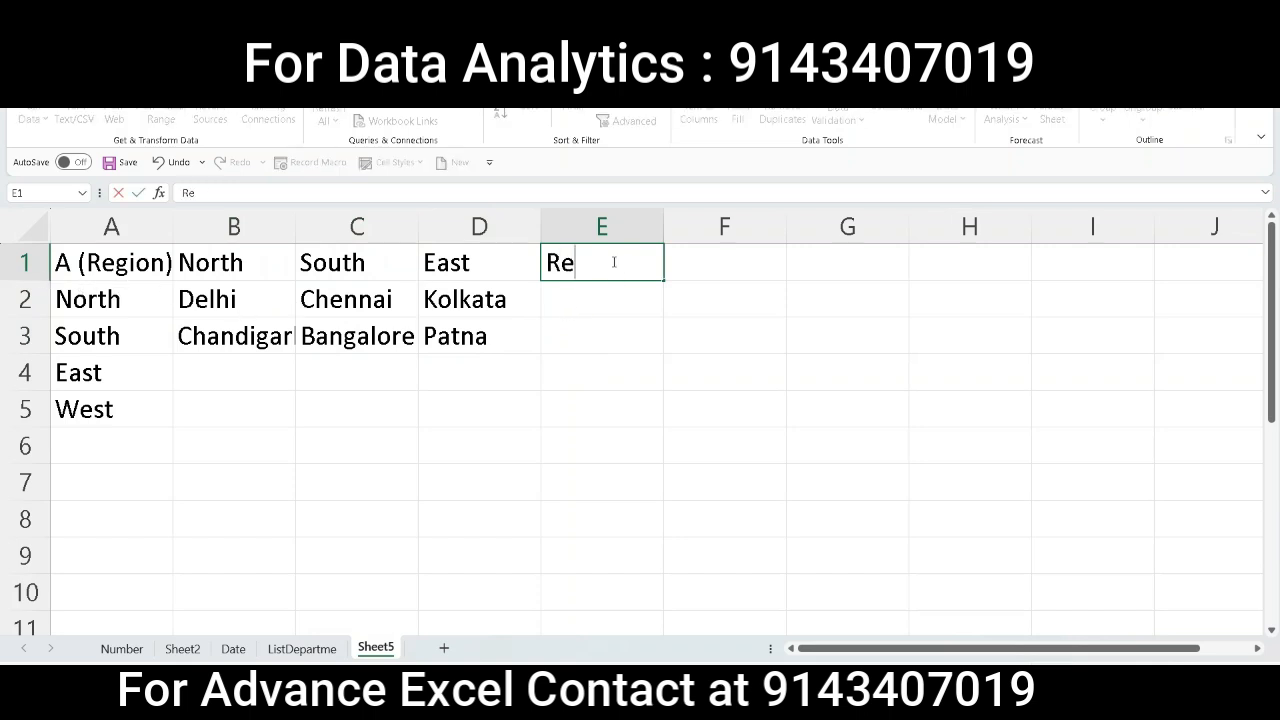
{"action": "type", "text": "gion"}
{"action": "key", "text": "Return"}
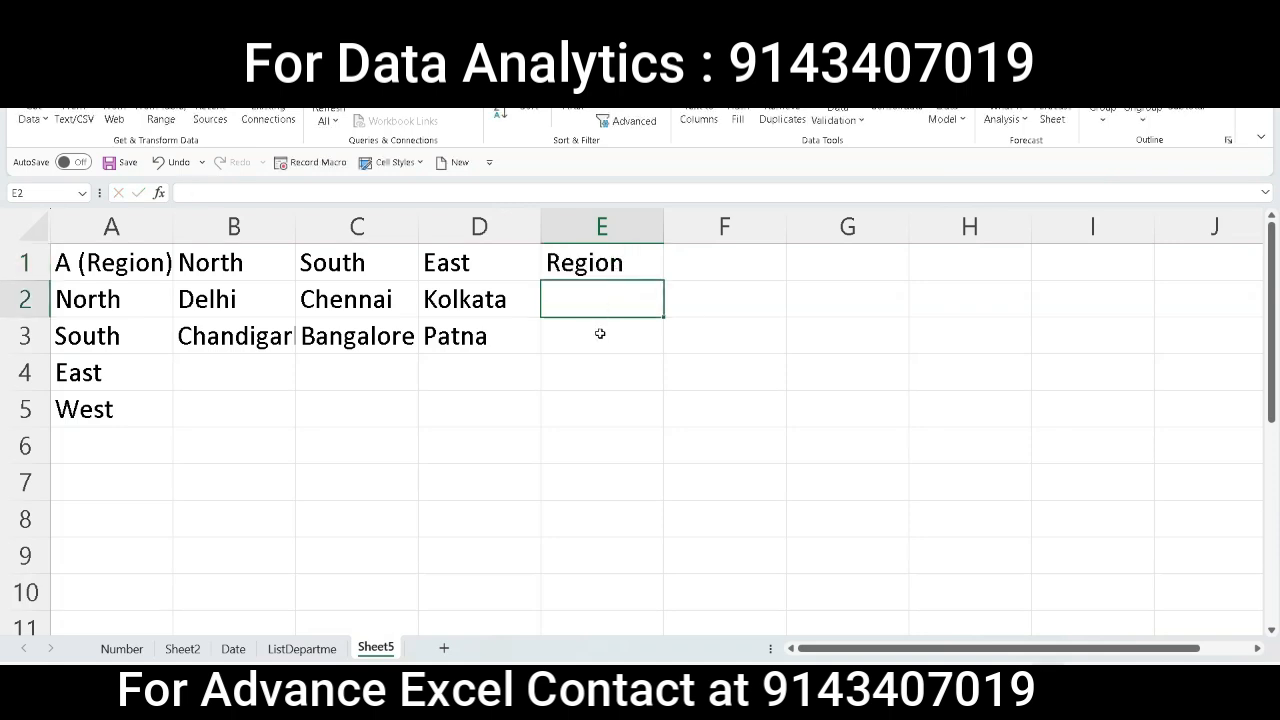
Step: Copy the region names in A2:A5
{"action": "left_click_drag", "start_coordinate": [146, 300], "coordinate": [141, 416]}
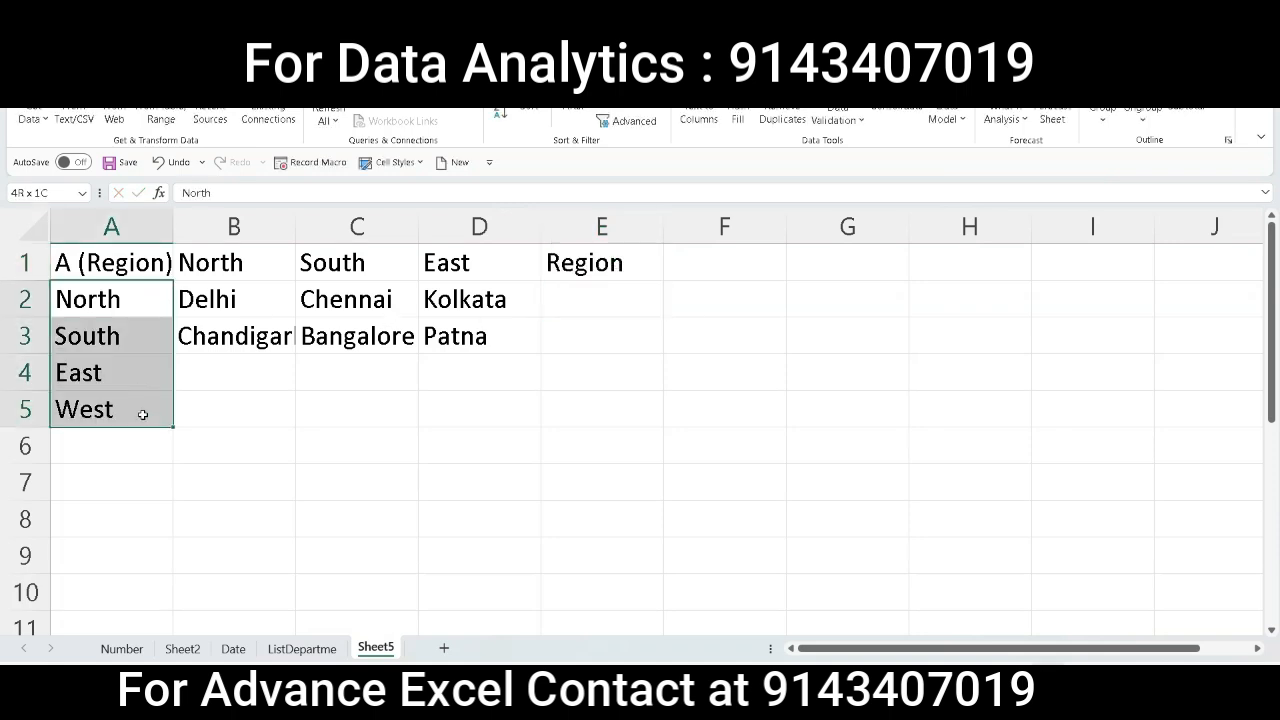
{"action": "right_click", "coordinate": [141, 416]}
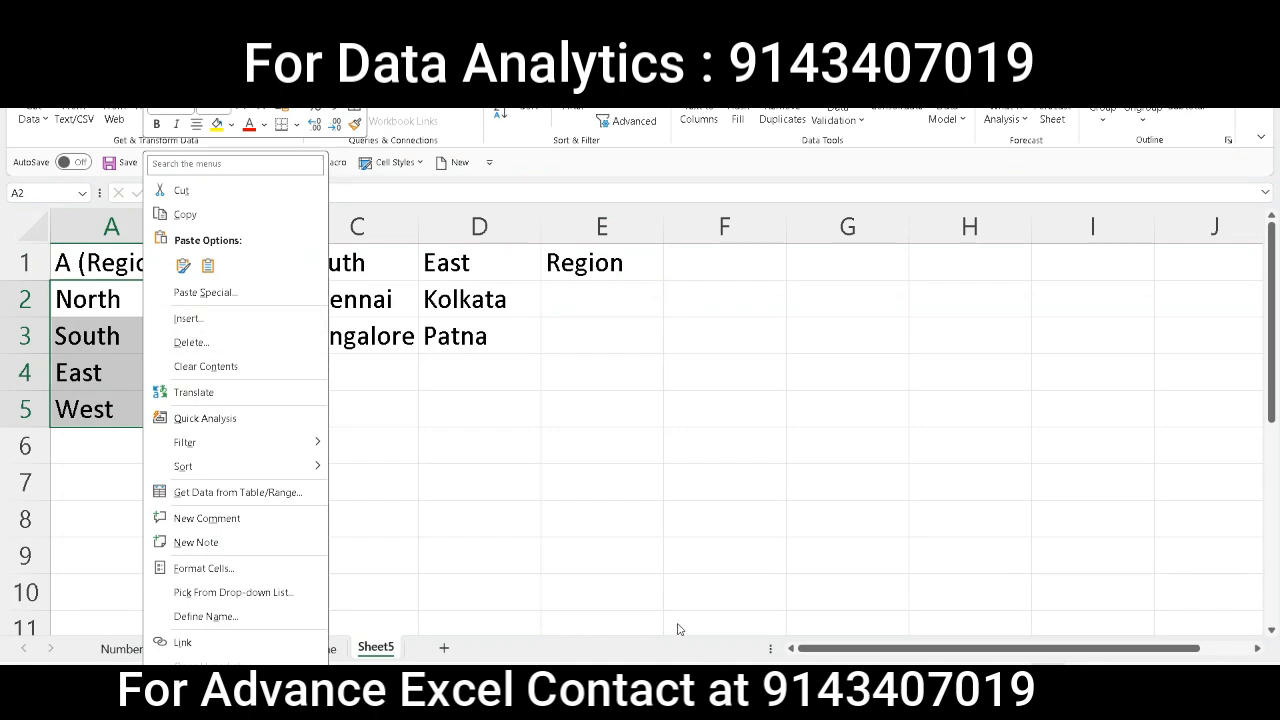
{"action": "left_click", "coordinate": [185, 214]}
Step: Add list validation to E2 with the typed source North, South, East, West
{"action": "left_click", "coordinate": [566, 294]}
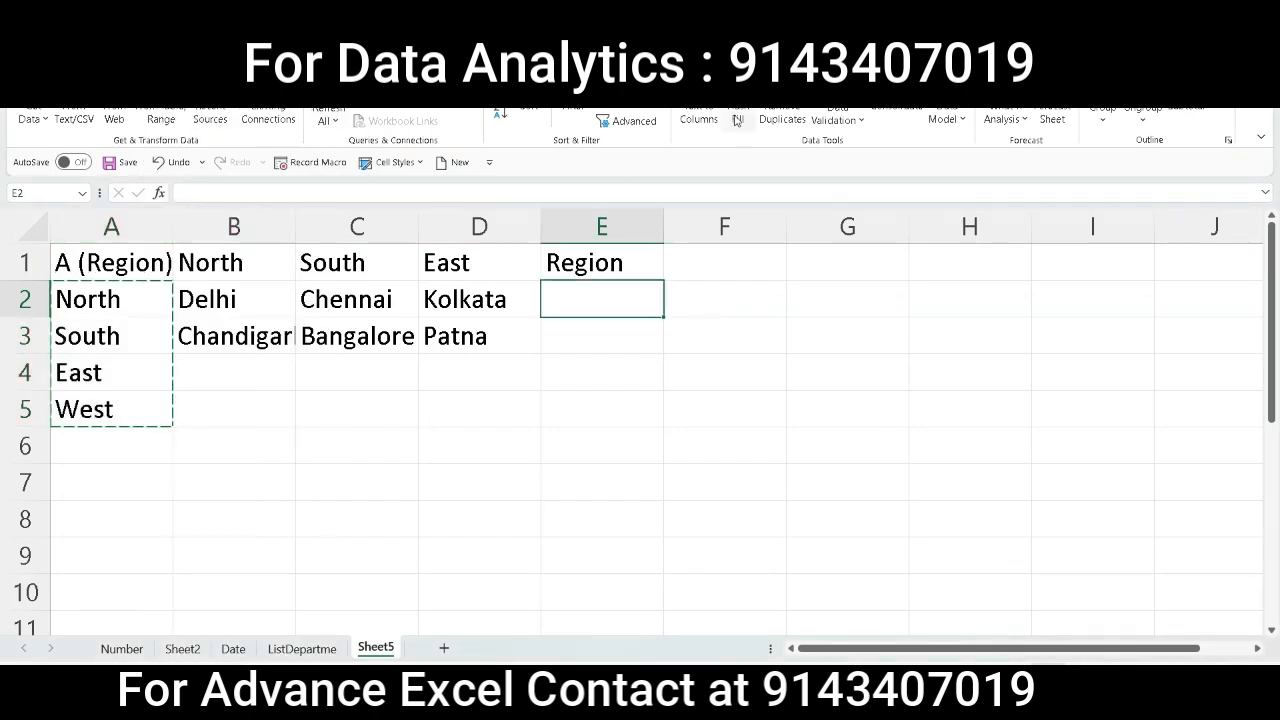
{"action": "left_click", "coordinate": [834, 120]}
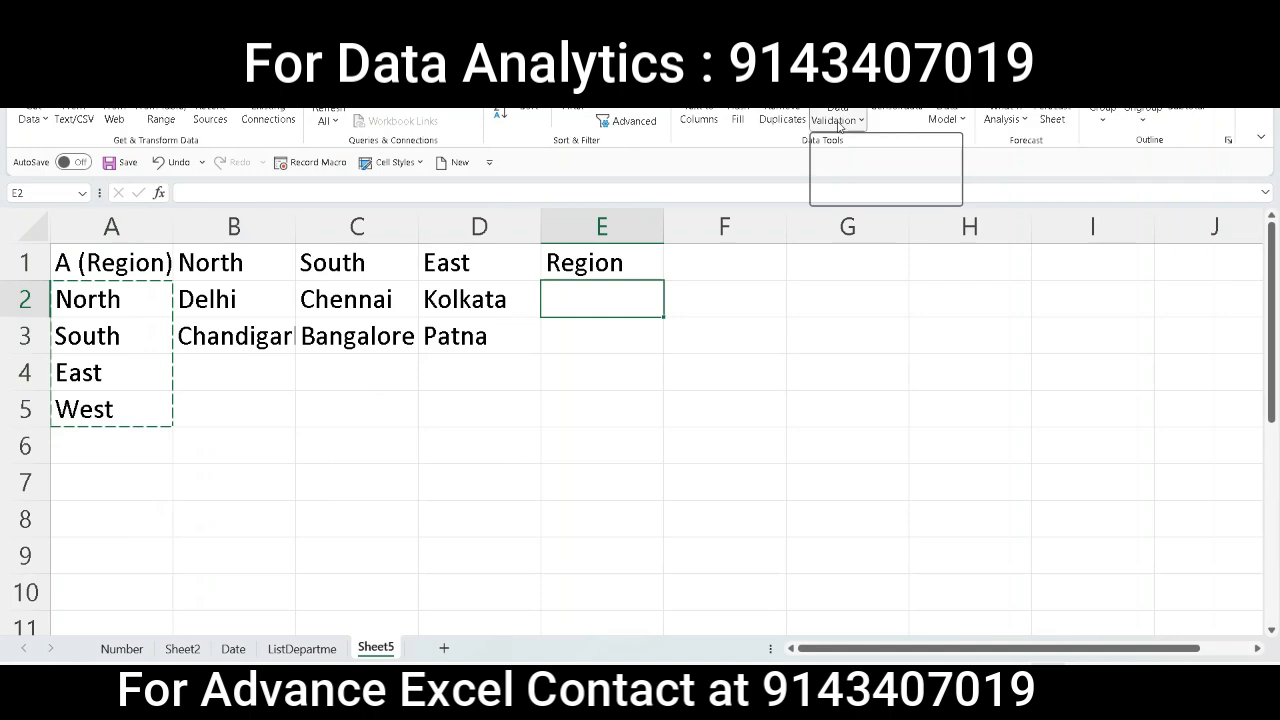
{"action": "left_click", "coordinate": [850, 146]}
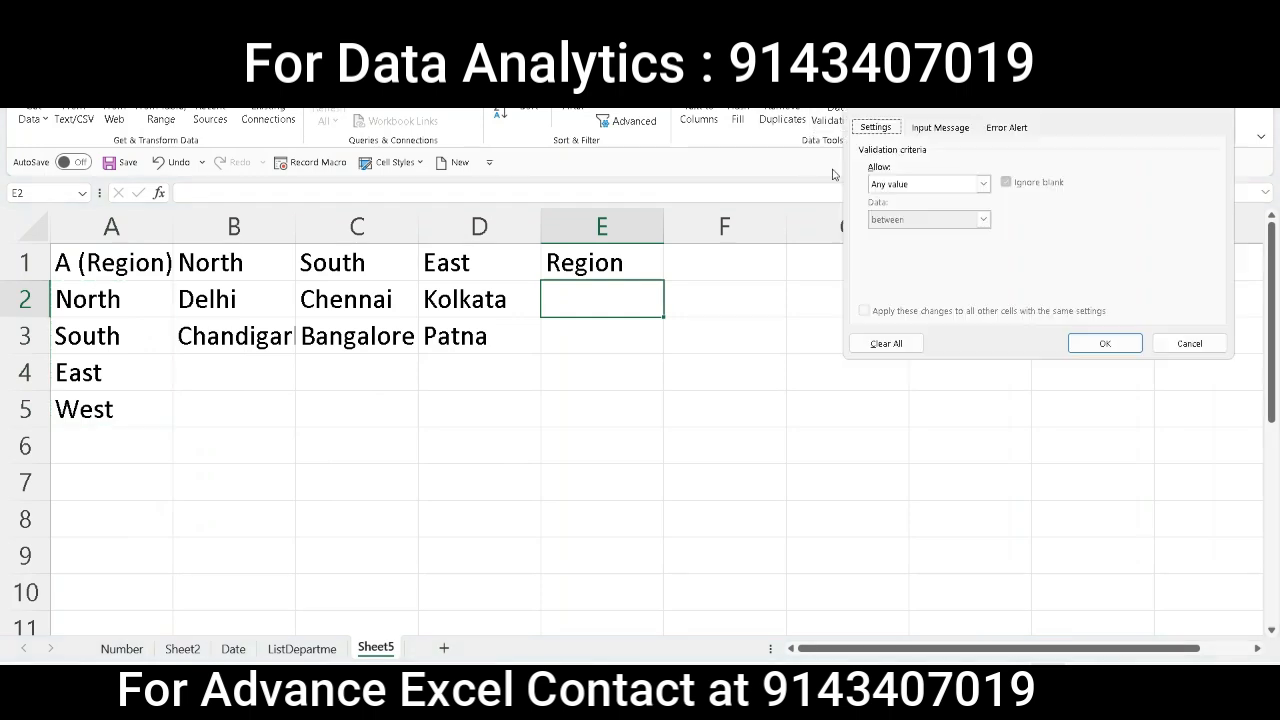
{"action": "left_click", "coordinate": [930, 184]}
{"action": "left_click", "coordinate": [896, 229]}
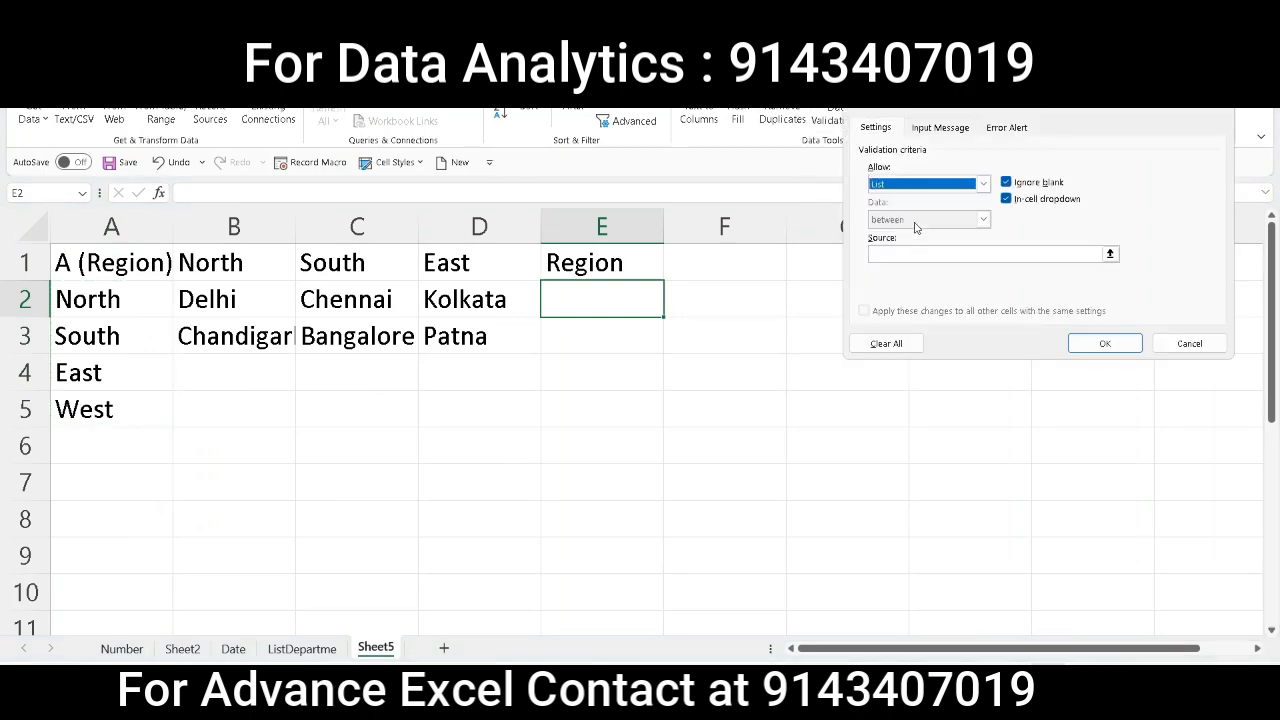
{"action": "left_click", "coordinate": [910, 253]}
{"action": "right_click", "coordinate": [908, 252]}
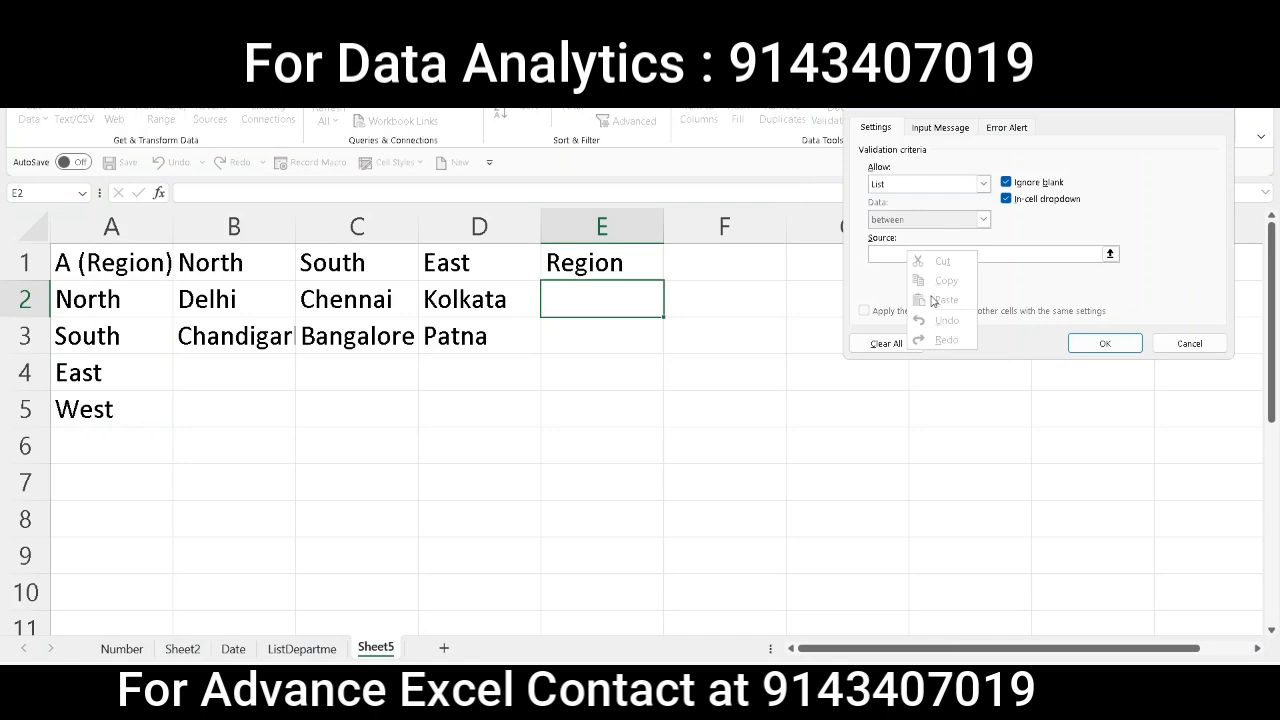
{"action": "left_click", "coordinate": [895, 254]}
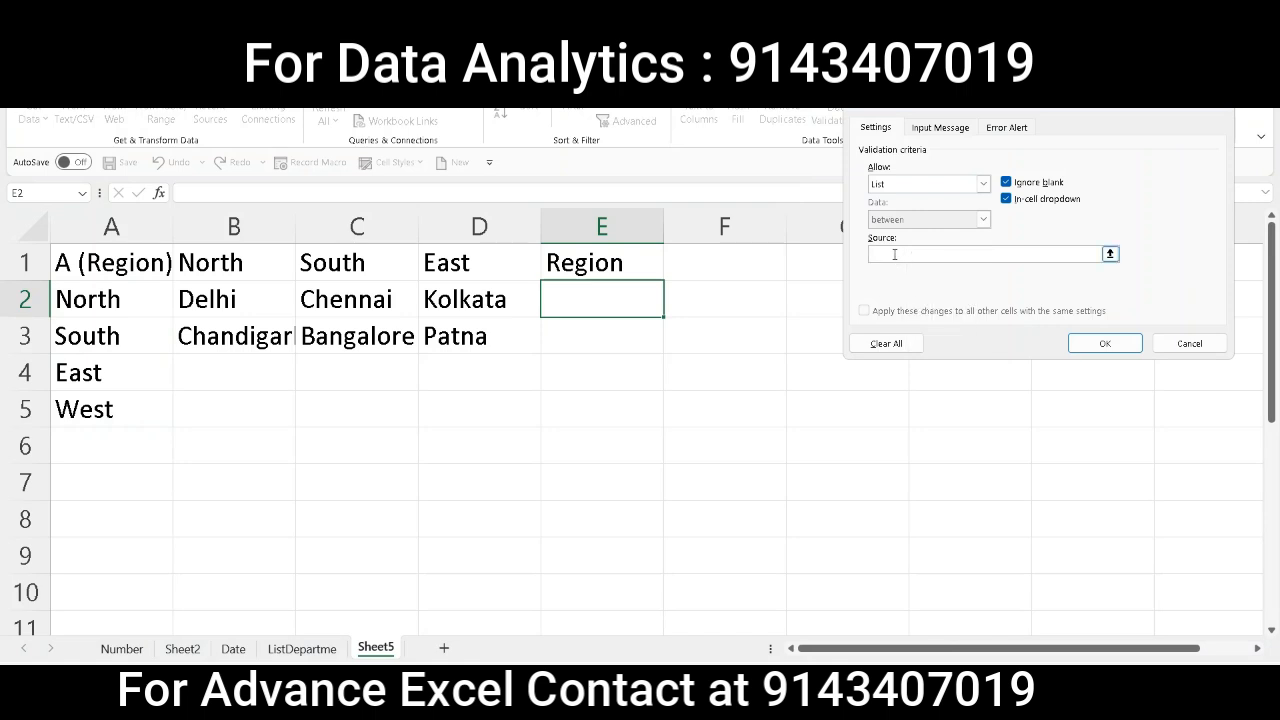
{"action": "type", "text": "North, South, East, West"}
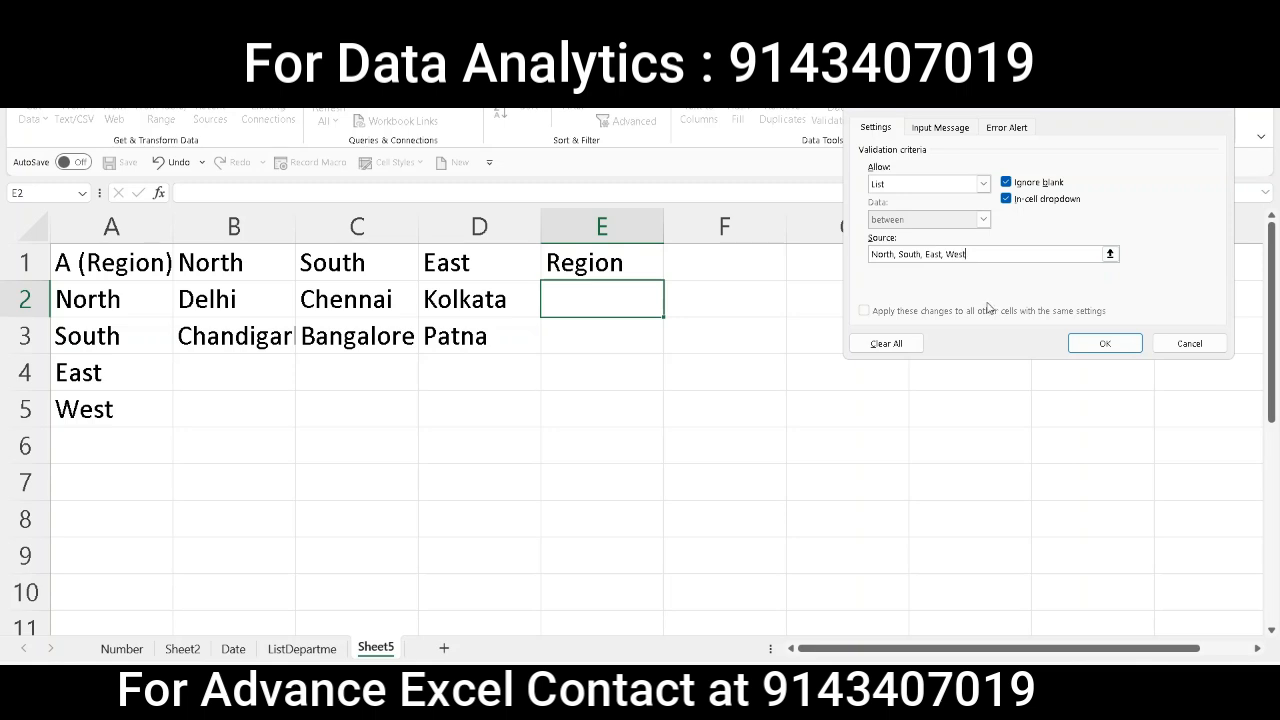
{"action": "left_click", "coordinate": [1075, 345]}
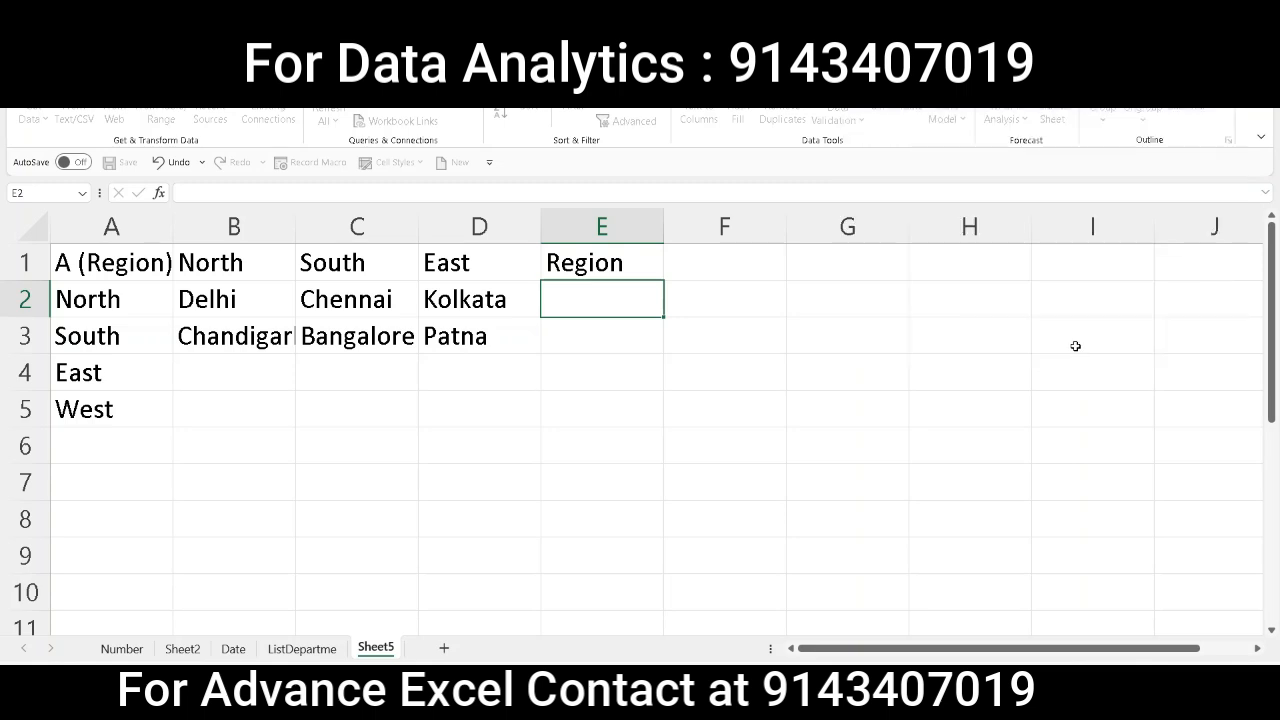
Step: Choose North from the dropdown in E2
{"action": "left_click", "coordinate": [670, 311]}
{"action": "left_click", "coordinate": [608, 329]}
{"action": "left_click", "coordinate": [630, 332]}
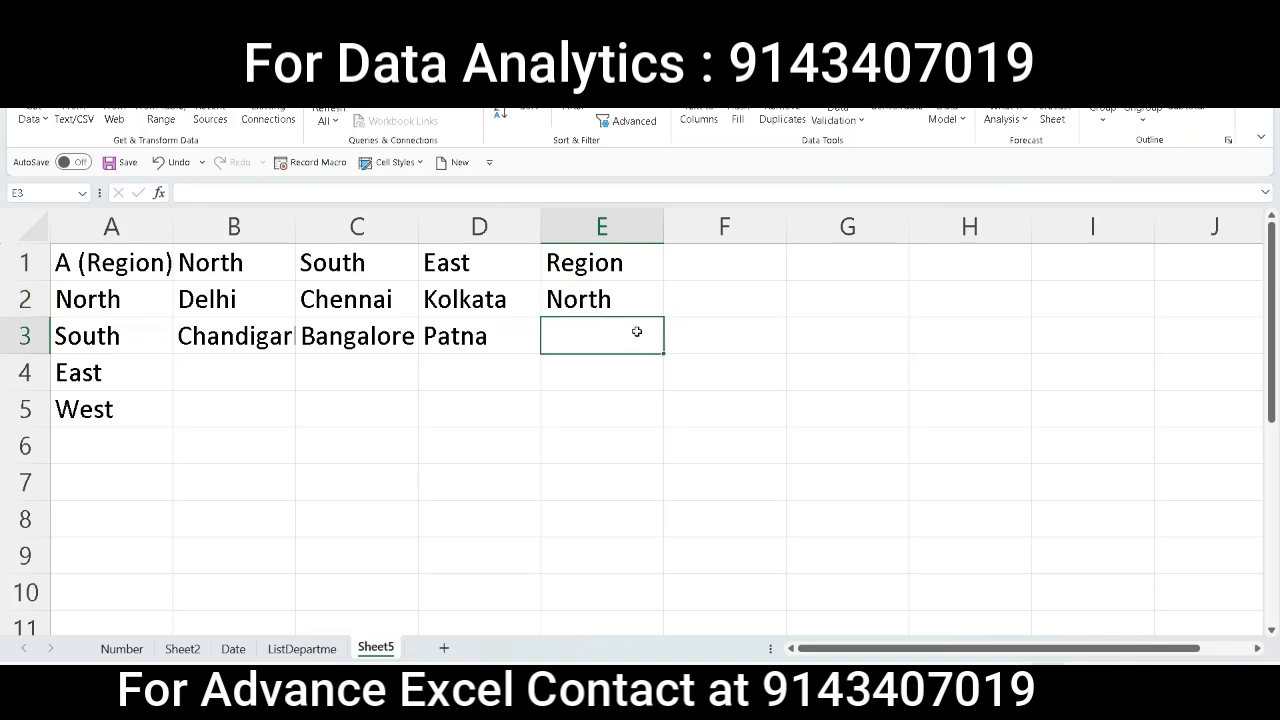
Step: Extend the region list validation from E2 to the range E2:E5
{"action": "left_click", "coordinate": [620, 298]}
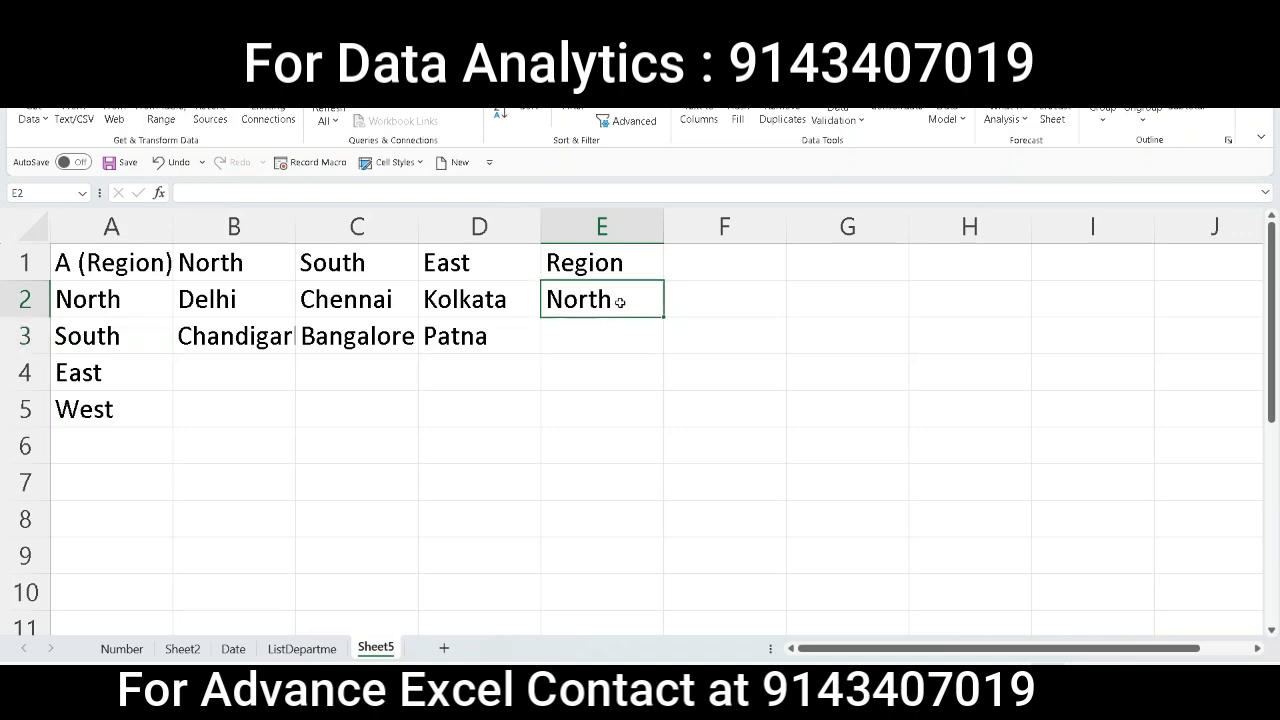
{"action": "left_click_drag", "start_coordinate": [629, 297], "coordinate": [598, 418]}
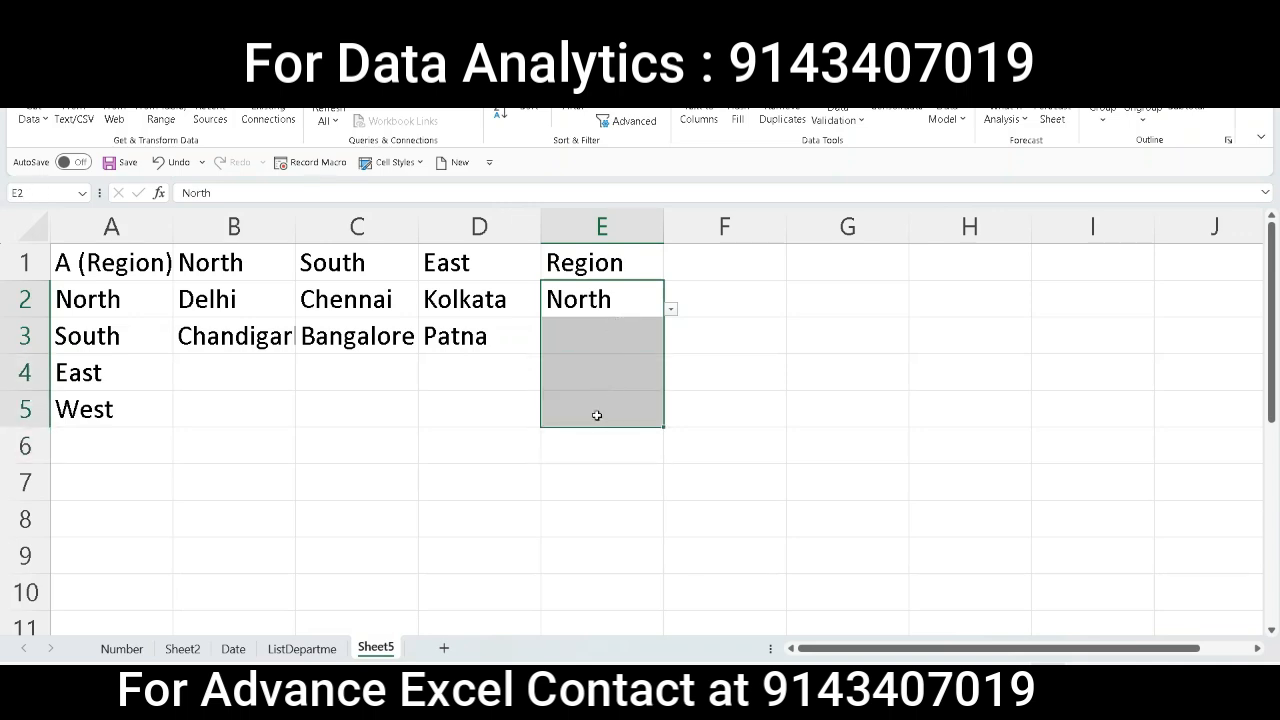
{"action": "left_click", "coordinate": [826, 123]}
{"action": "left_click", "coordinate": [850, 152]}
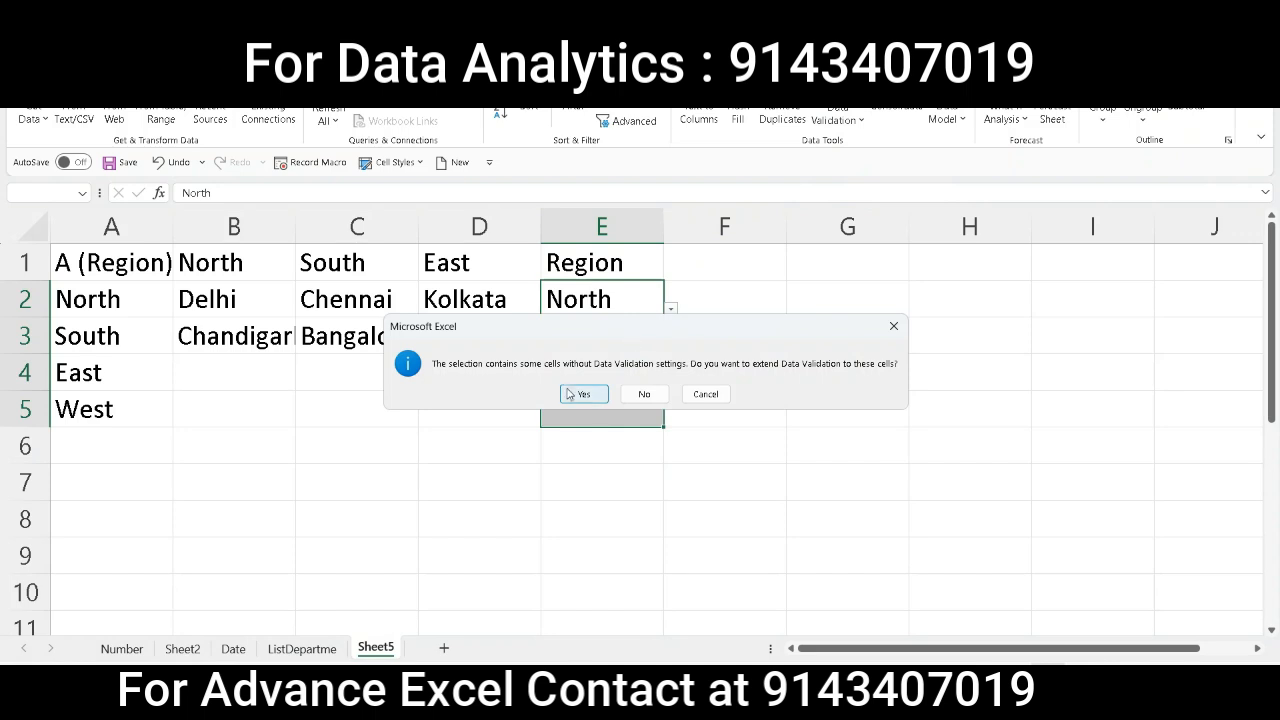
{"action": "left_click", "coordinate": [583, 394]}
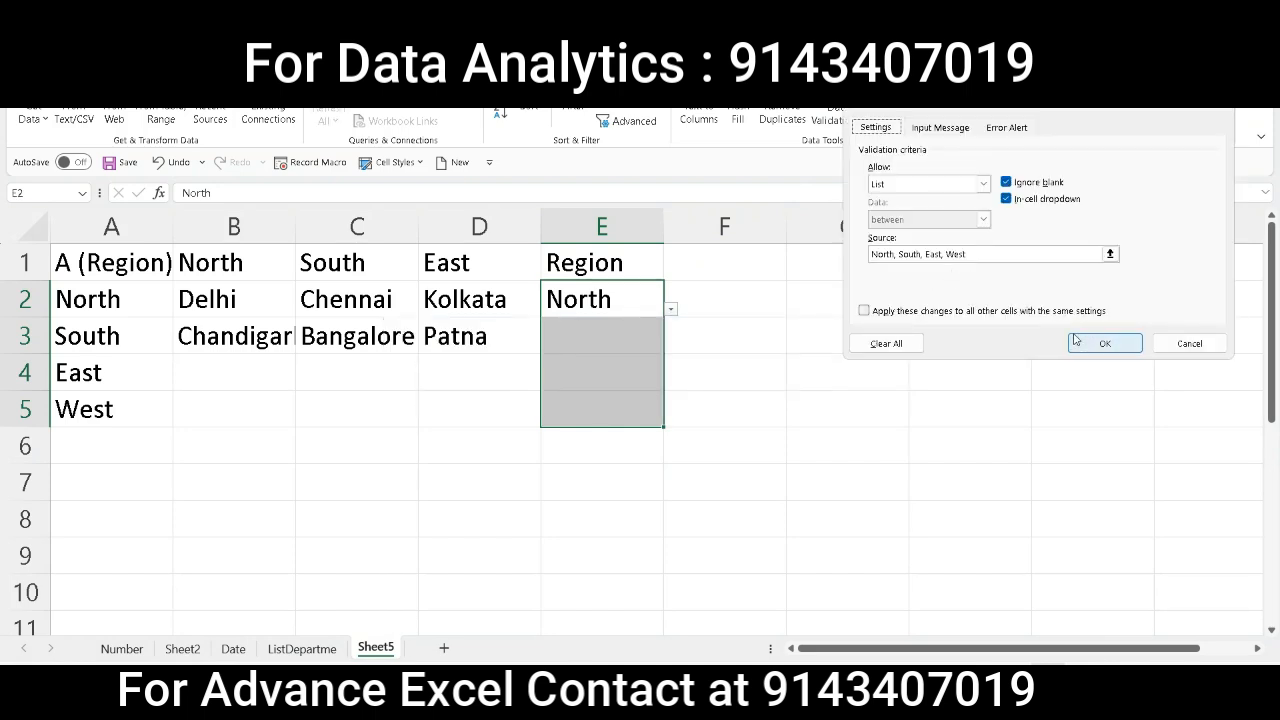
{"action": "left_click", "coordinate": [1104, 343]}
Step: Test the extended validation by choosing South from the dropdown in E3
{"action": "left_click", "coordinate": [573, 334]}
{"action": "left_click", "coordinate": [670, 347]}
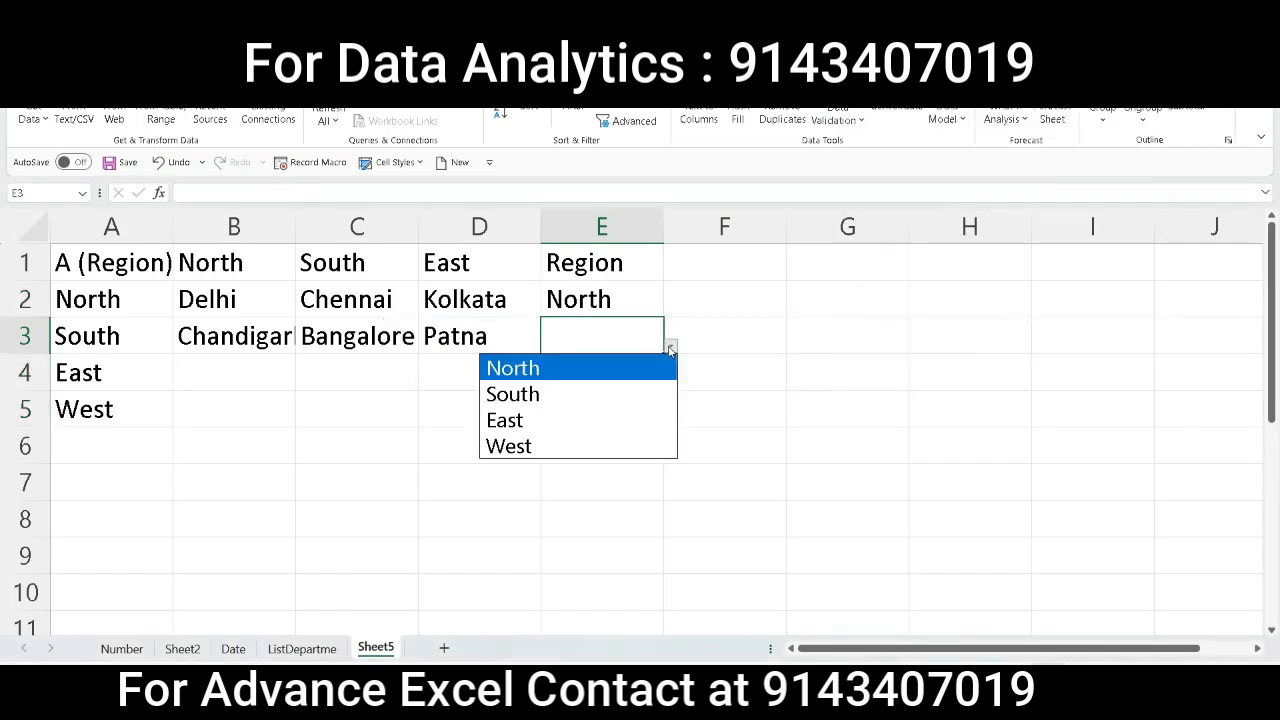
{"action": "left_click", "coordinate": [618, 393]}
Step: Fill E2 down to E8 and choose South from the dropdown in E3
{"action": "left_click", "coordinate": [646, 295]}
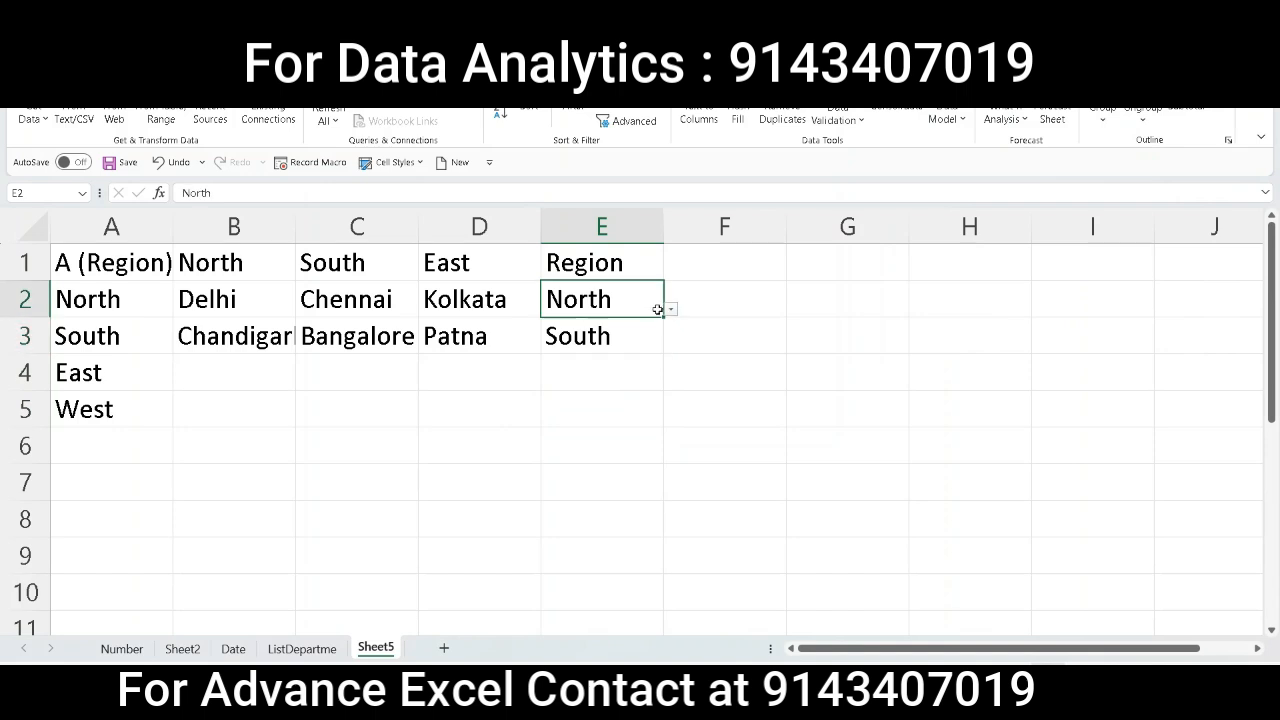
{"action": "left_click_drag", "start_coordinate": [662, 316], "coordinate": [650, 526]}
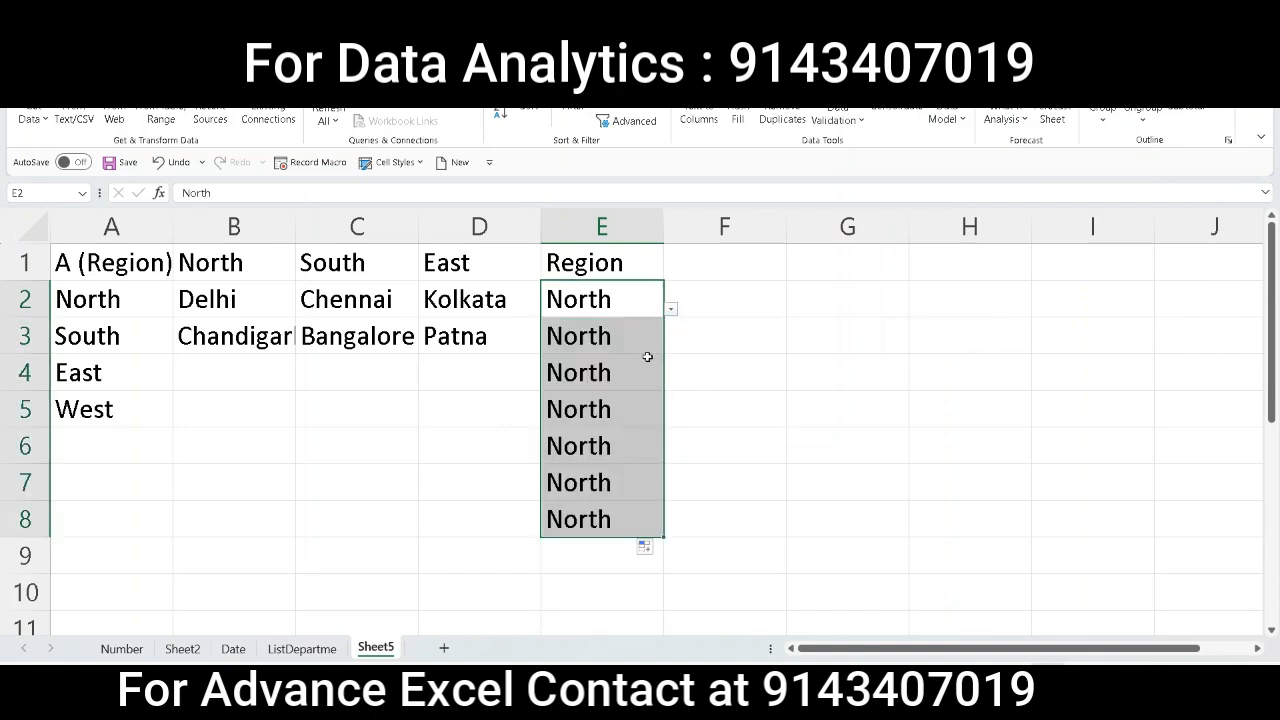
{"action": "left_click", "coordinate": [660, 329]}
{"action": "left_click", "coordinate": [671, 345]}
{"action": "left_click", "coordinate": [617, 391]}
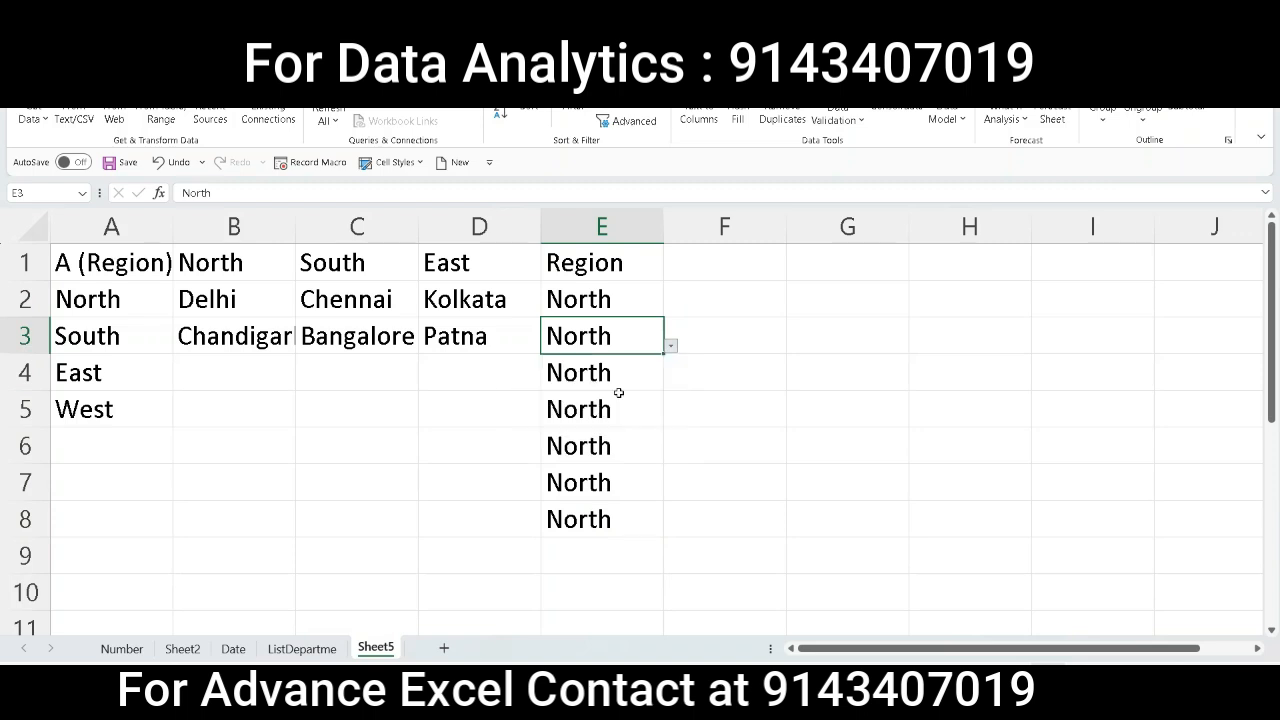
Step: Delete cells E6:E8 with cells shifted left and clear the region entries in E3:E5
{"action": "left_click", "coordinate": [603, 411]}
{"action": "left_click_drag", "start_coordinate": [600, 442], "coordinate": [587, 530]}
{"action": "right_click", "coordinate": [589, 523]}
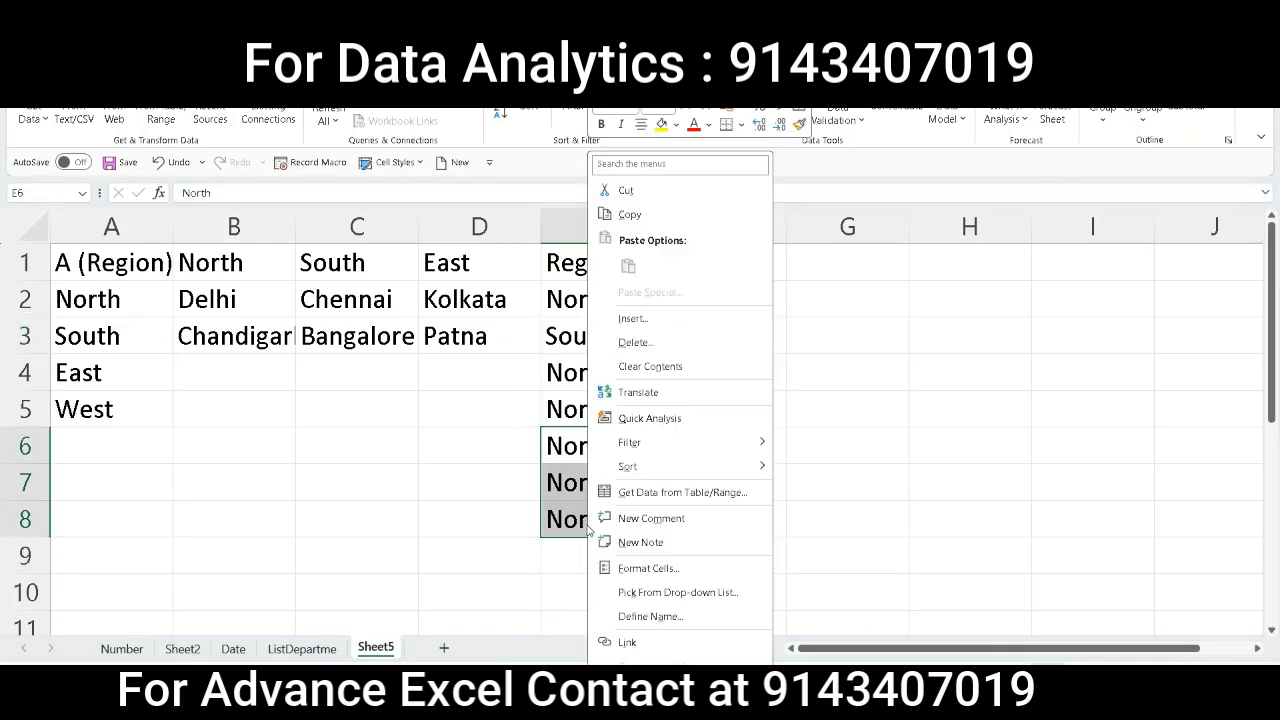
{"action": "left_click", "coordinate": [632, 342]}
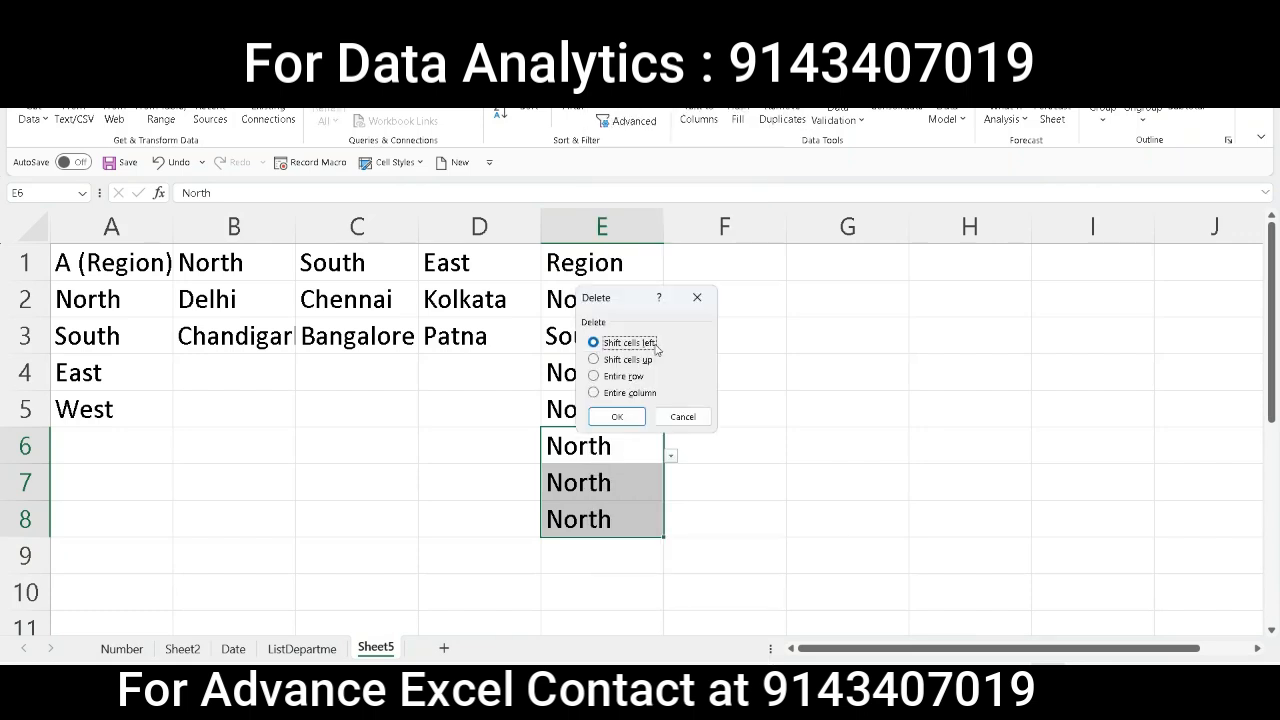
{"action": "left_click", "coordinate": [637, 414]}
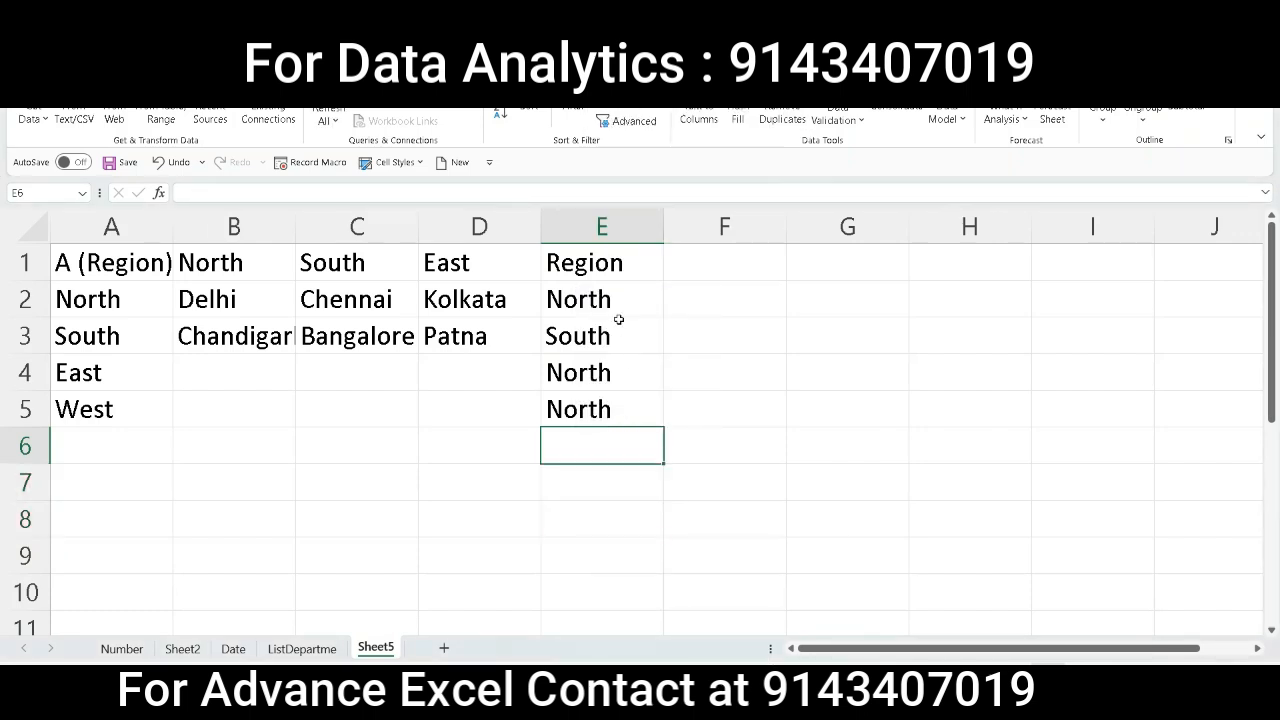
{"action": "left_click_drag", "start_coordinate": [590, 338], "coordinate": [586, 420]}
{"action": "key", "text": "Delete"}
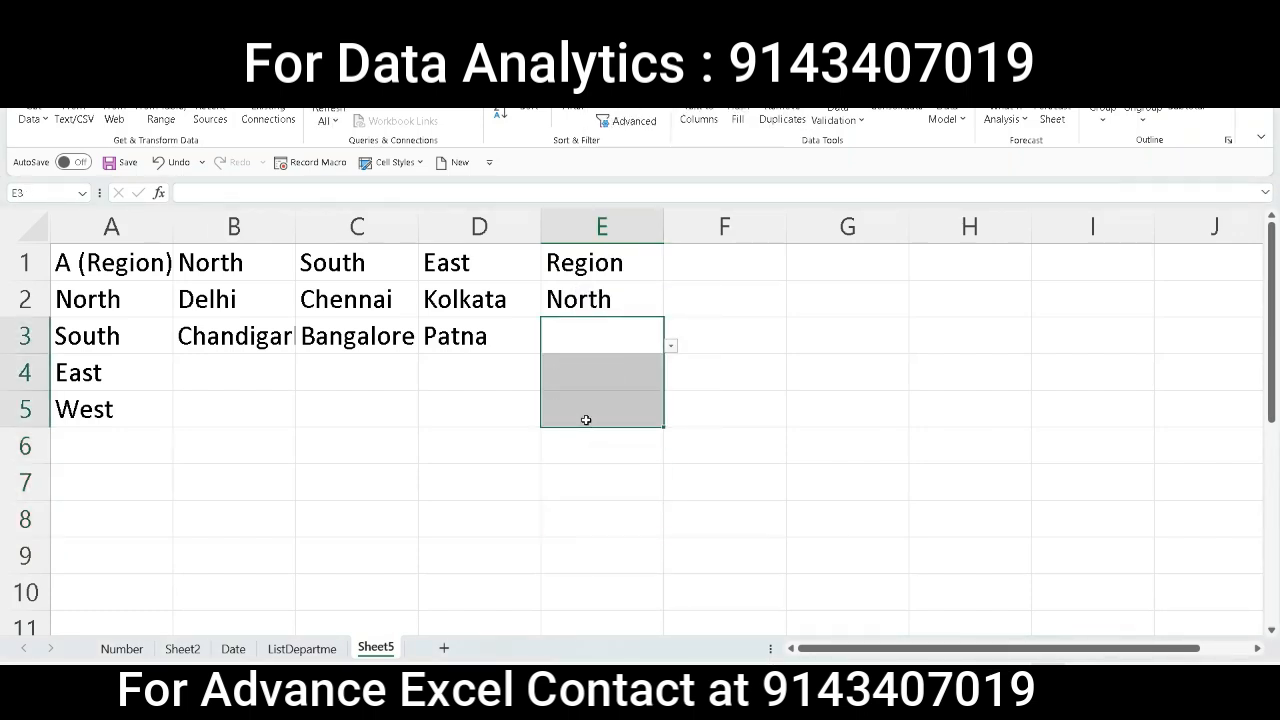
Step: Switch to the Word tutorial to examine its full cities table, and return to Sheet5 in Excel
{"action": "left_click", "coordinate": [632, 292]}
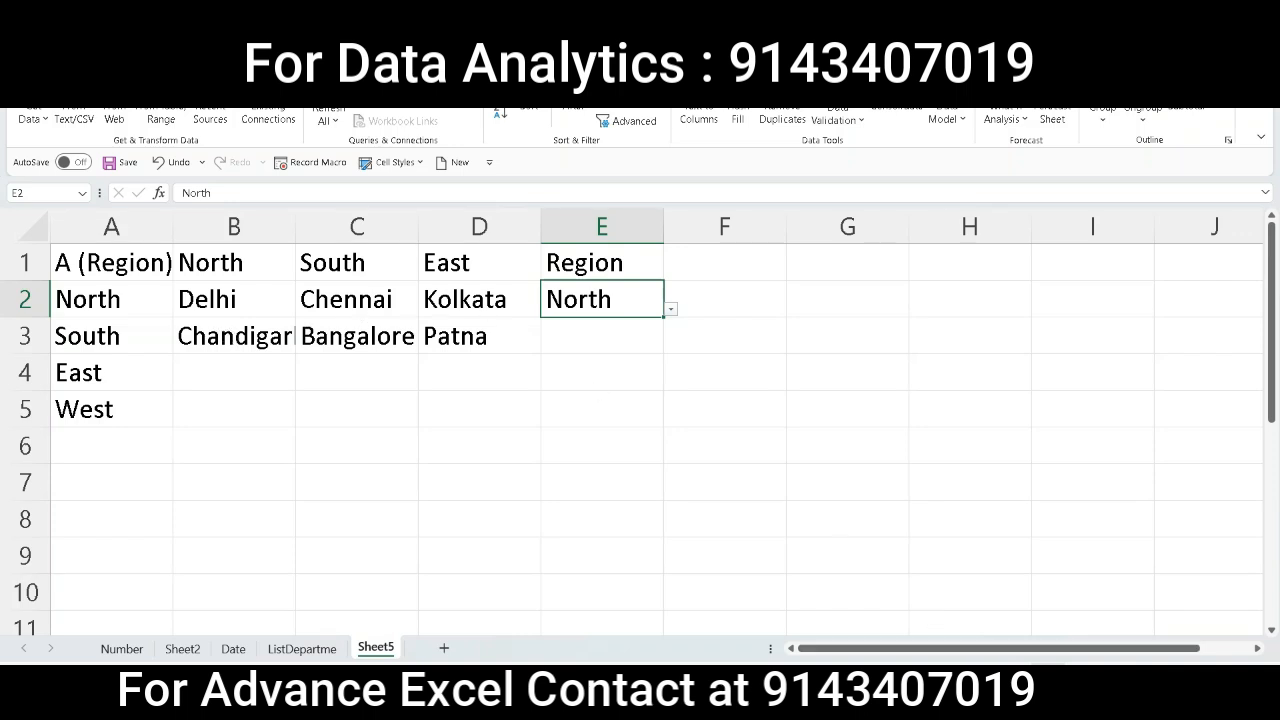
{"action": "mouse_move", "coordinate": [899, 690]}
{"action": "left_click", "coordinate": [808, 610]}
{"action": "left_click_drag", "start_coordinate": [205, 405], "coordinate": [920, 531]}
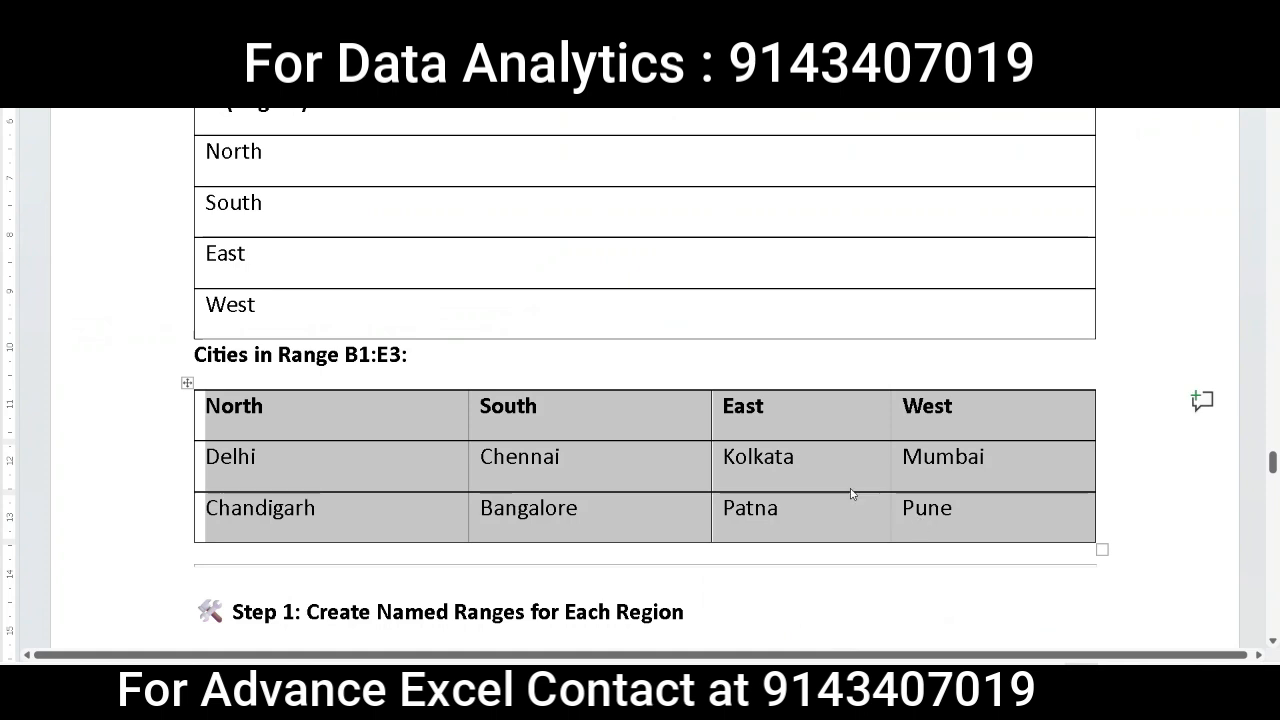
{"action": "left_click", "coordinate": [936, 690]}
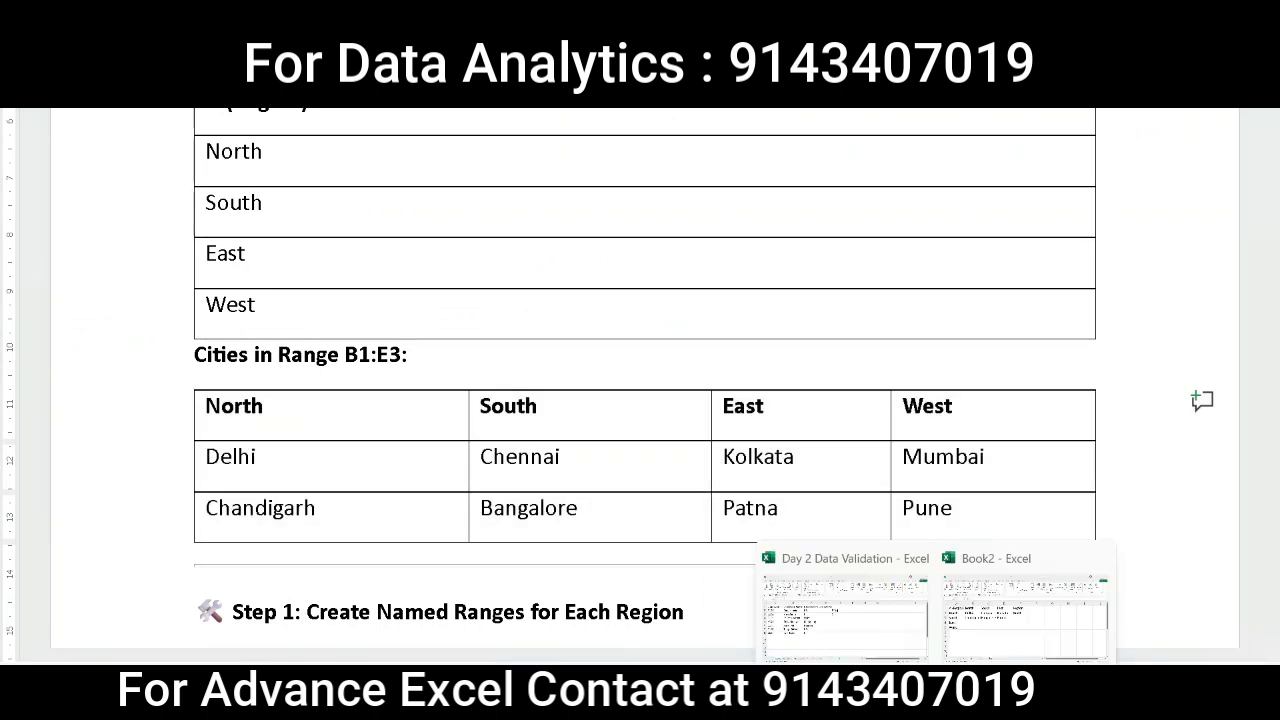
{"action": "left_click", "coordinate": [874, 480]}
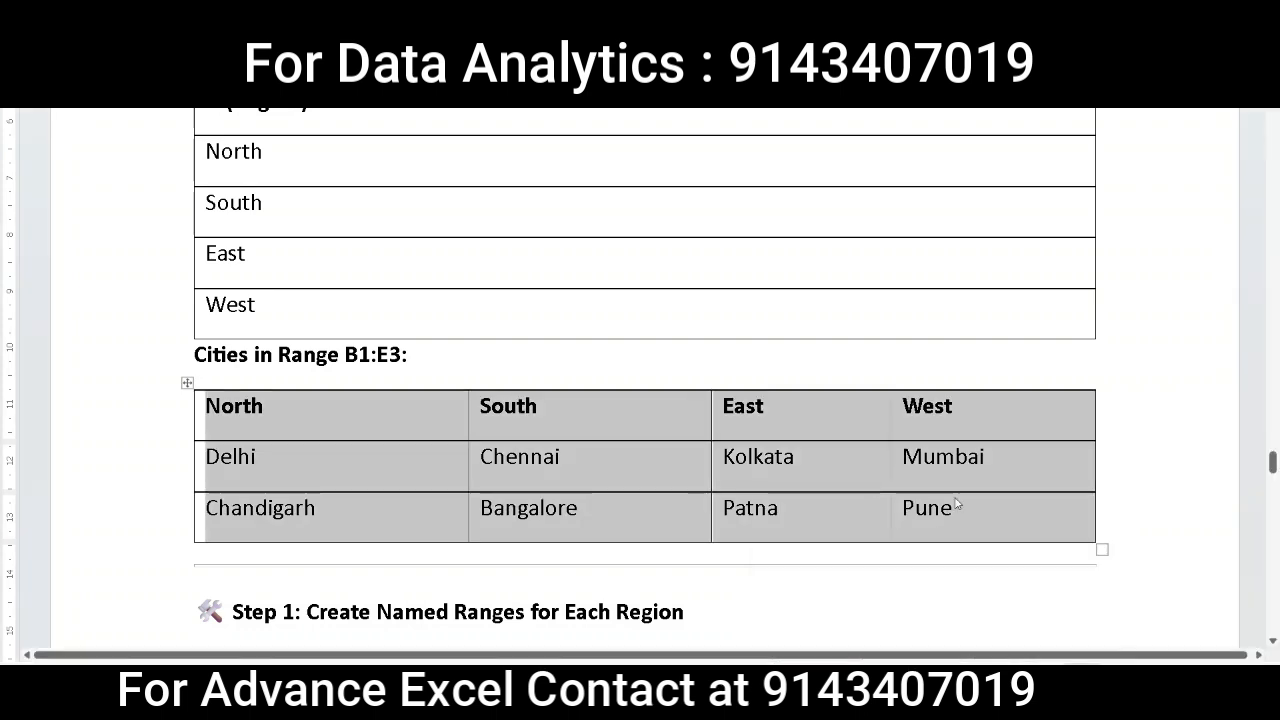
{"action": "left_click", "coordinate": [940, 692]}
{"action": "left_click", "coordinate": [880, 600]}
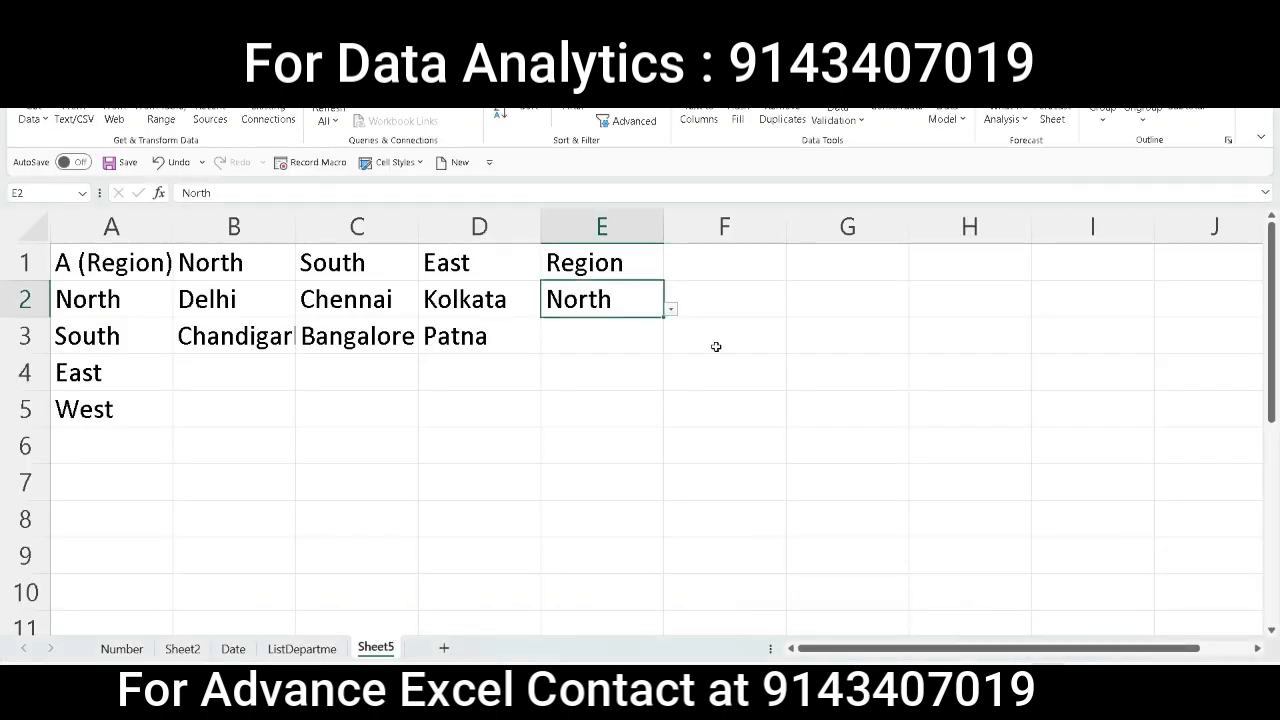
Step: Move the Region column from column E to column F, freeing column E
{"action": "left_click", "coordinate": [548, 262]}
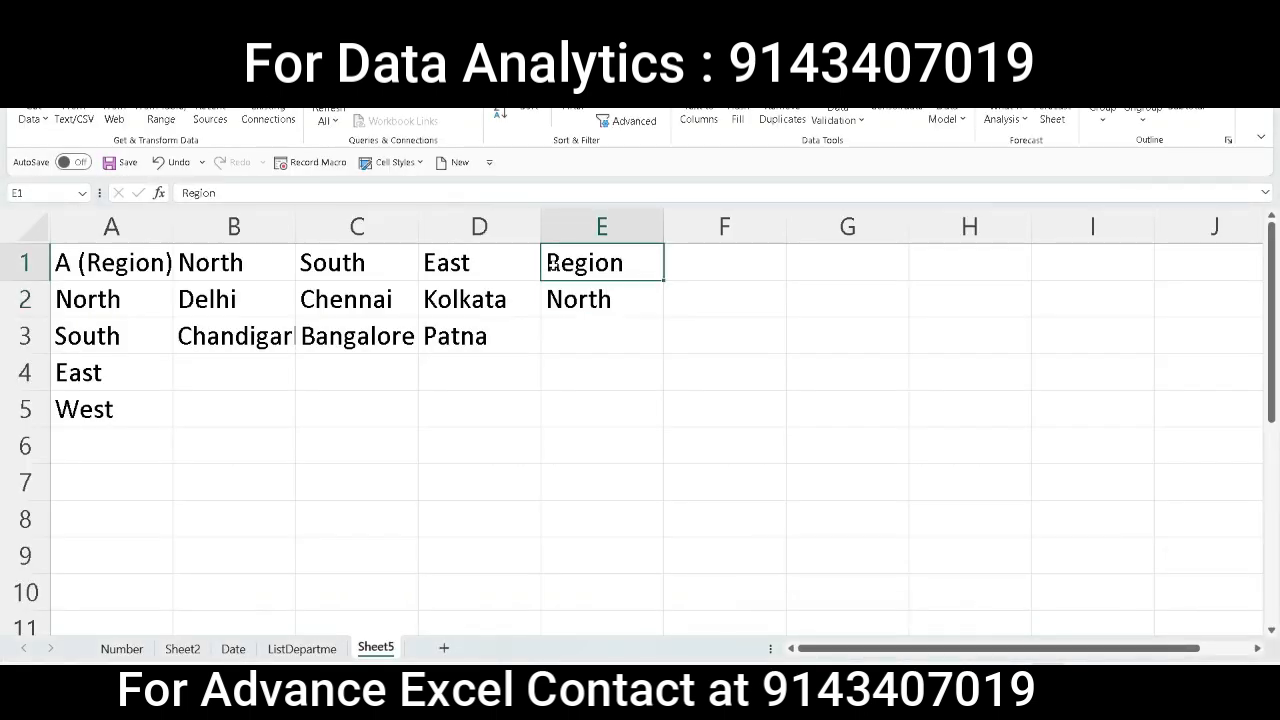
{"action": "left_click", "coordinate": [608, 229]}
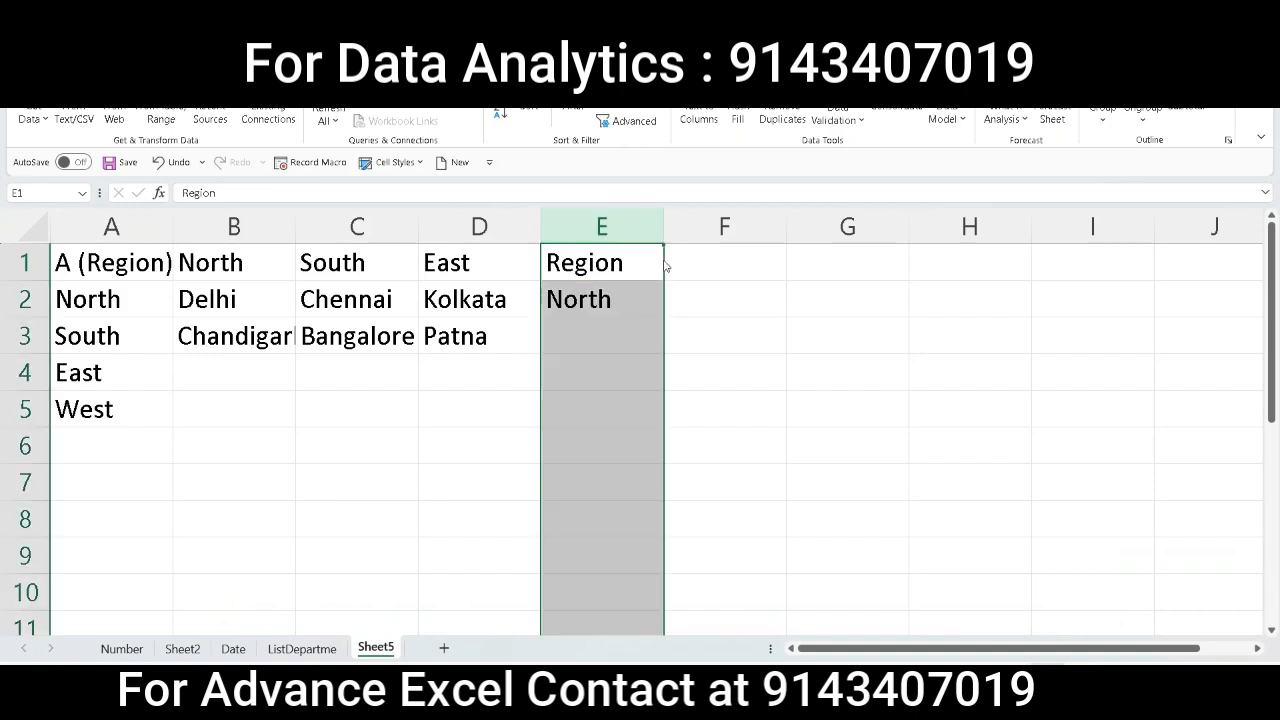
{"action": "left_click_drag", "start_coordinate": [665, 266], "coordinate": [690, 263]}
{"action": "left_click", "coordinate": [628, 258]}
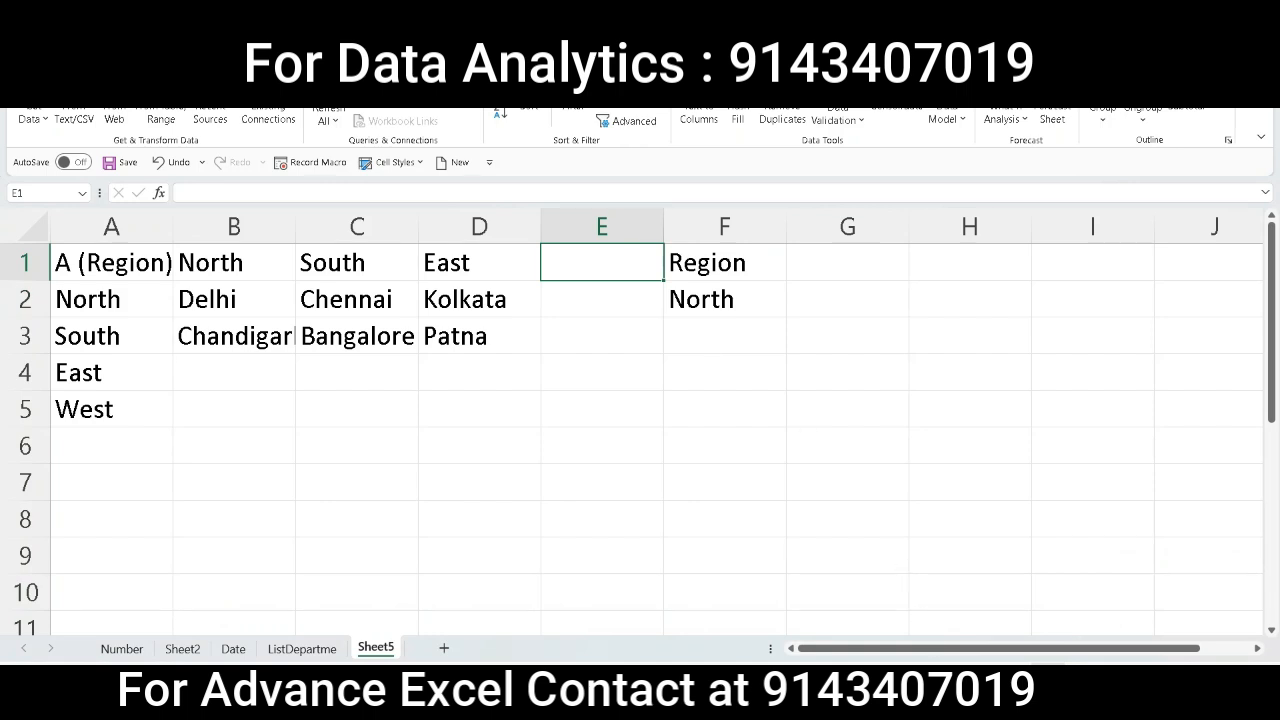
Step: Switch to the Word tutorial and copy the West column with Mumbai and Pune from the cities table
{"action": "left_click", "coordinate": [899, 698]}
{"action": "left_click", "coordinate": [946, 638]}
{"action": "left_click", "coordinate": [922, 458]}
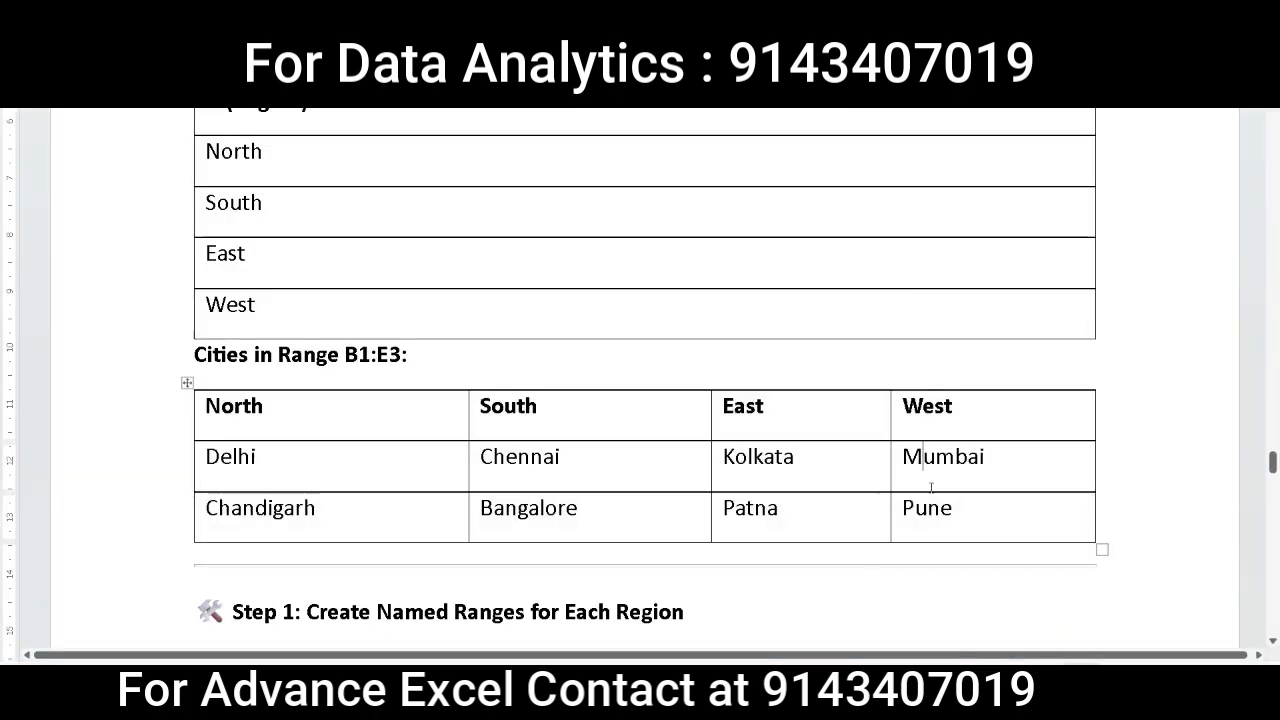
{"action": "left_click_drag", "start_coordinate": [905, 408], "coordinate": [946, 512]}
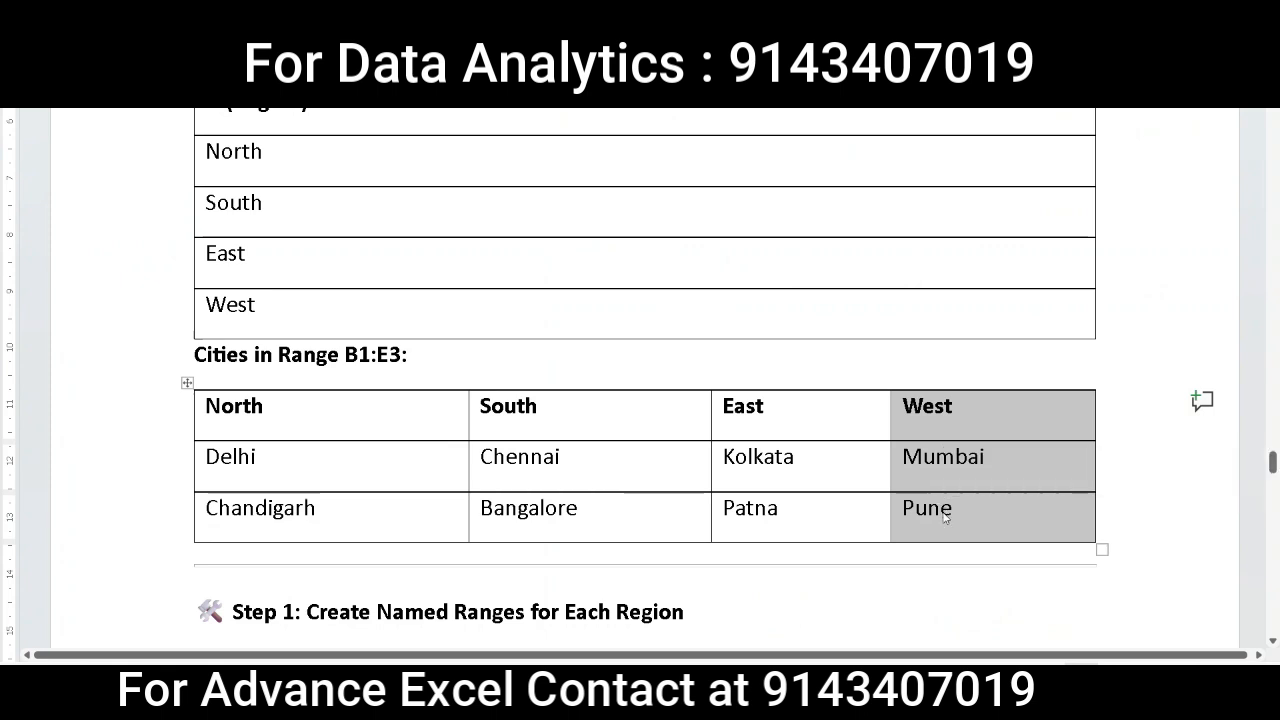
{"action": "right_click", "coordinate": [946, 514]}
{"action": "left_click", "coordinate": [1007, 229]}
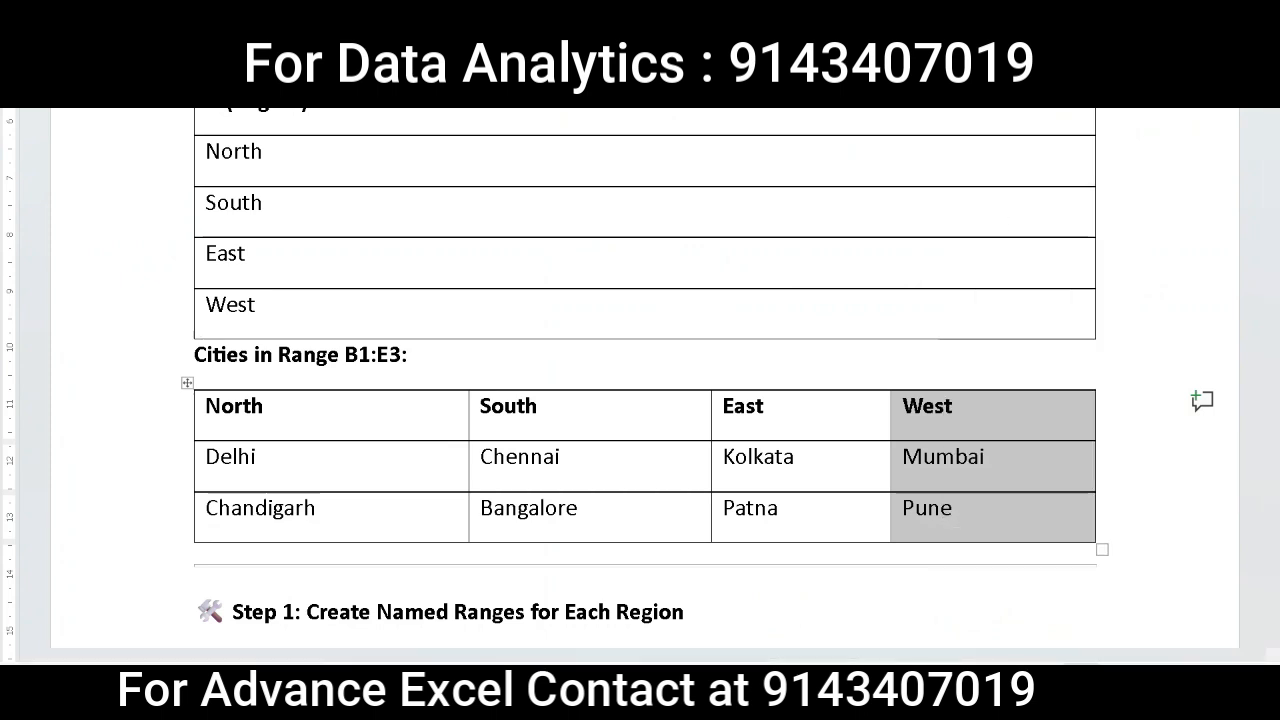
Step: Return to Sheet5 in Excel and paste the copied West column at E1, matching the destination formatting
{"action": "left_click", "coordinate": [935, 698]}
{"action": "left_click", "coordinate": [973, 655]}
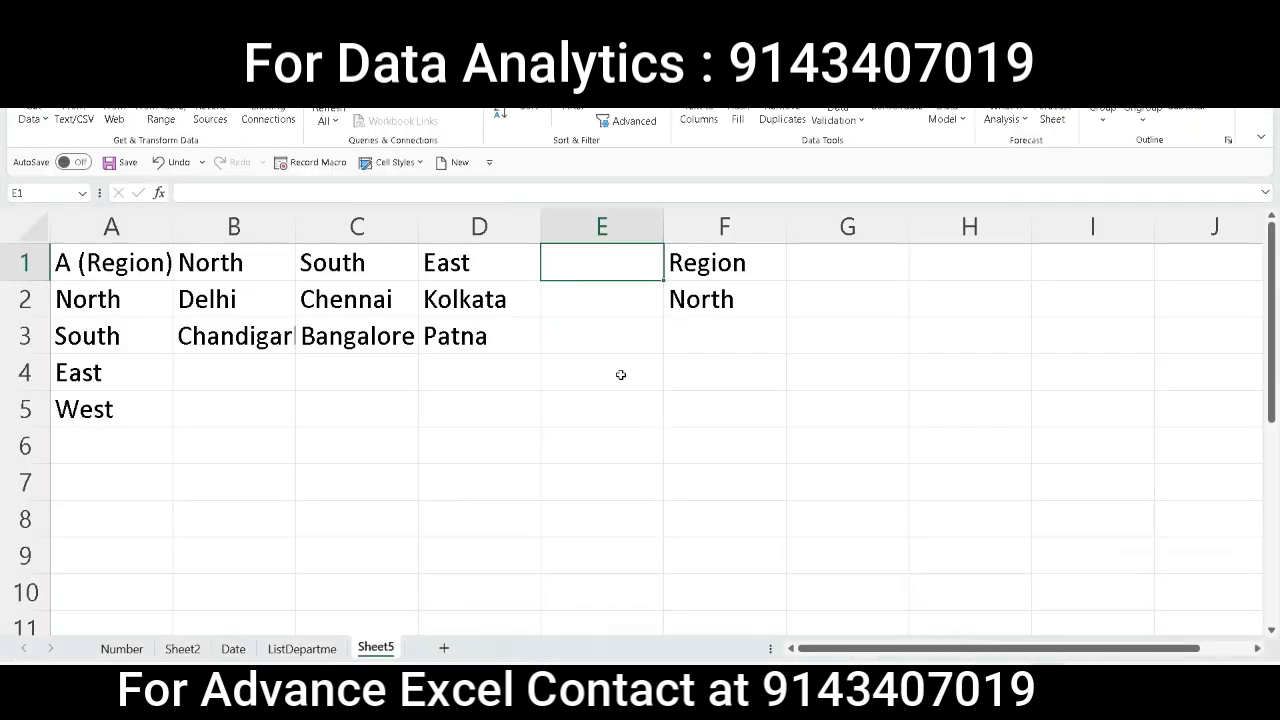
{"action": "right_click", "coordinate": [610, 268]}
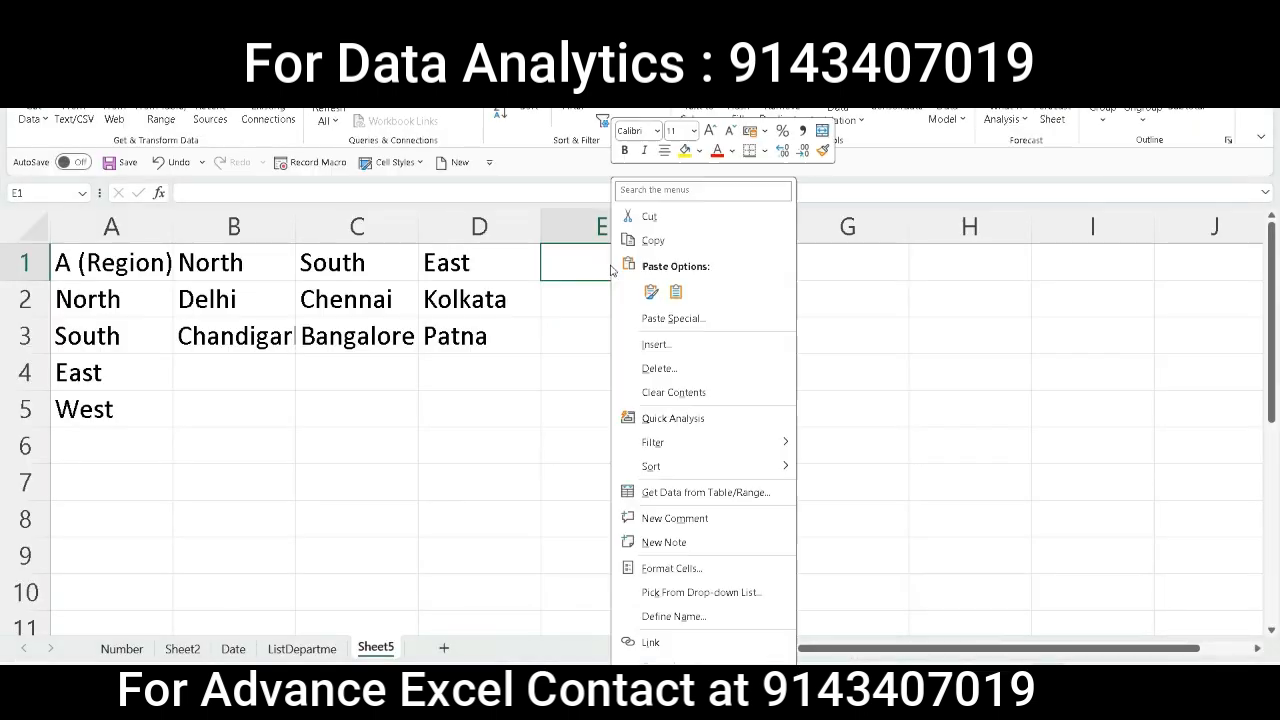
{"action": "left_click", "coordinate": [676, 291]}
{"action": "left_click", "coordinate": [599, 325]}
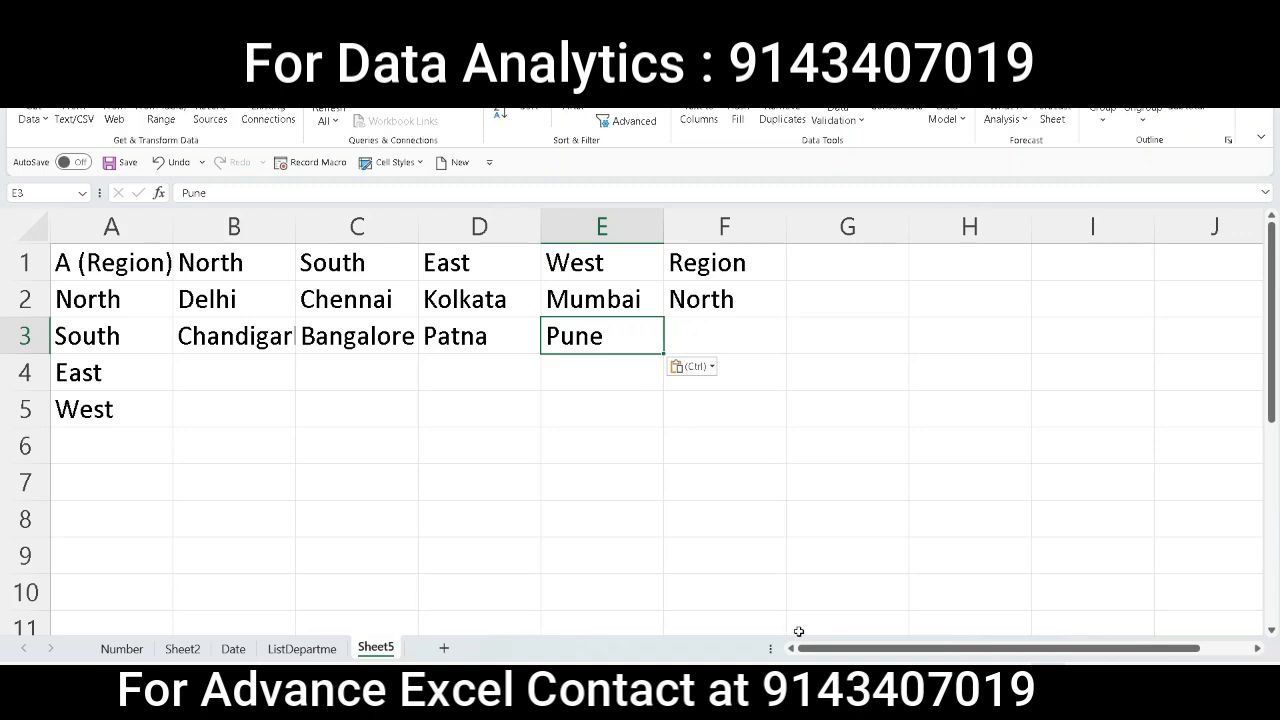
Step: Switch to the Word tutorial to examine Step 1 on creating named ranges for each region, and return to Sheet5 in Excel
{"action": "left_click", "coordinate": [898, 692]}
{"action": "left_click", "coordinate": [826, 622]}
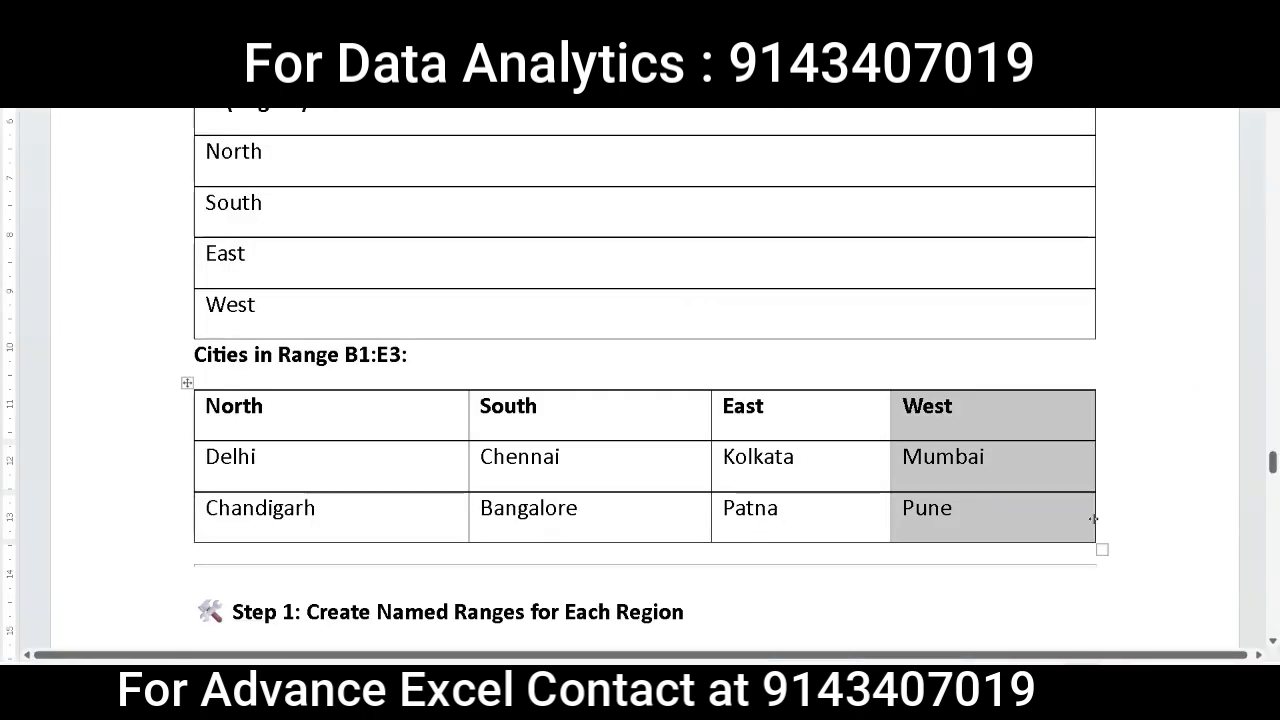
{"action": "left_click_drag", "start_coordinate": [1273, 460], "coordinate": [1273, 476]}
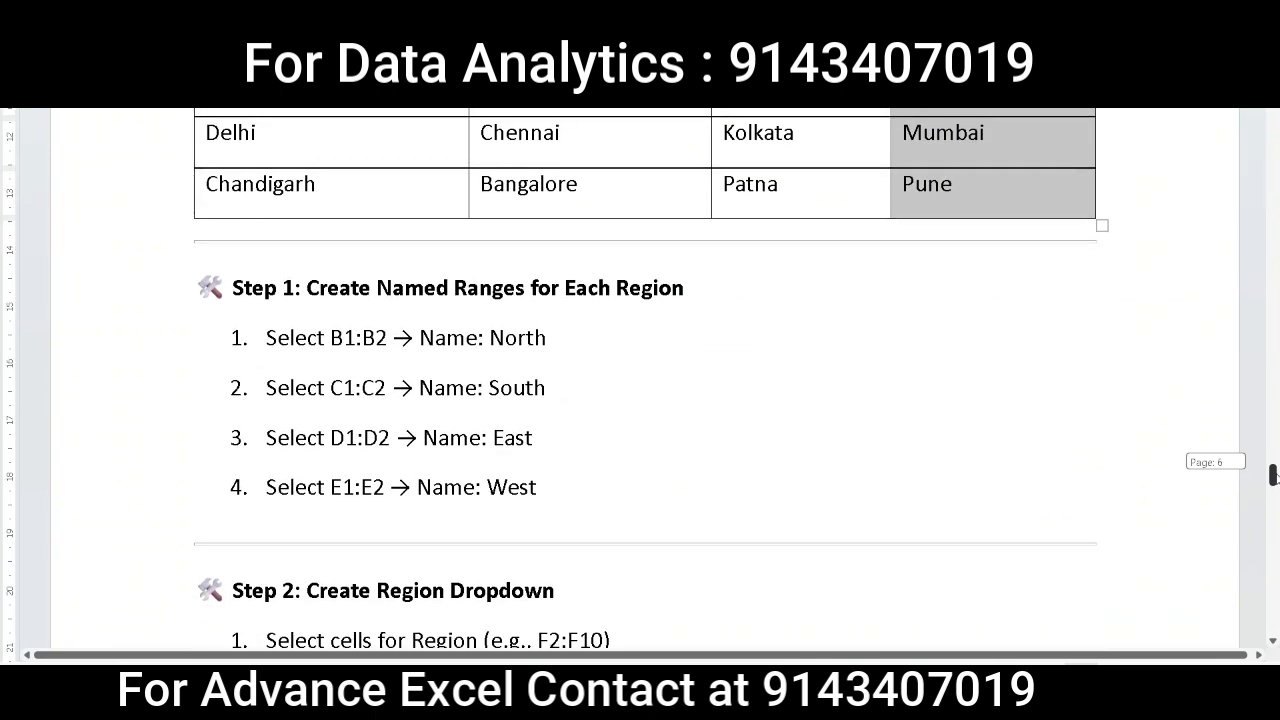
{"action": "left_click_drag", "start_coordinate": [1273, 474], "coordinate": [1273, 474]}
{"action": "left_click_drag", "start_coordinate": [490, 338], "coordinate": [535, 338]}
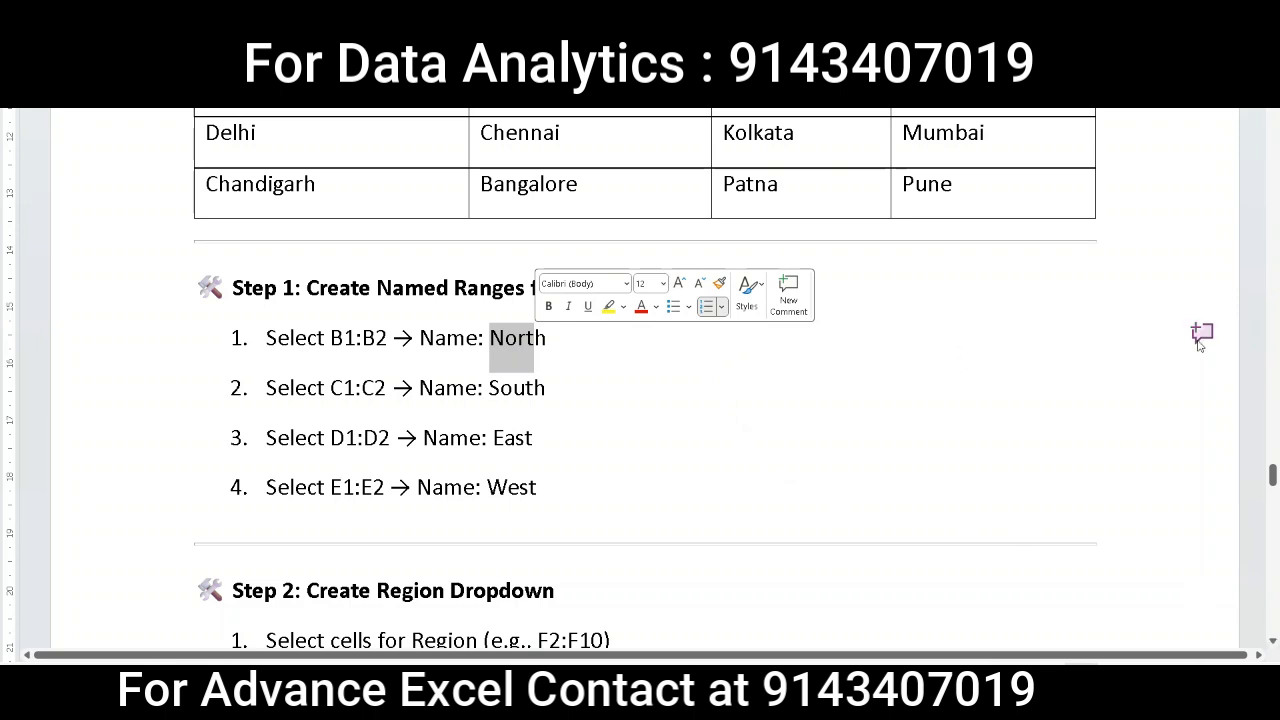
{"action": "left_click_drag", "start_coordinate": [1272, 466], "coordinate": [1273, 474]}
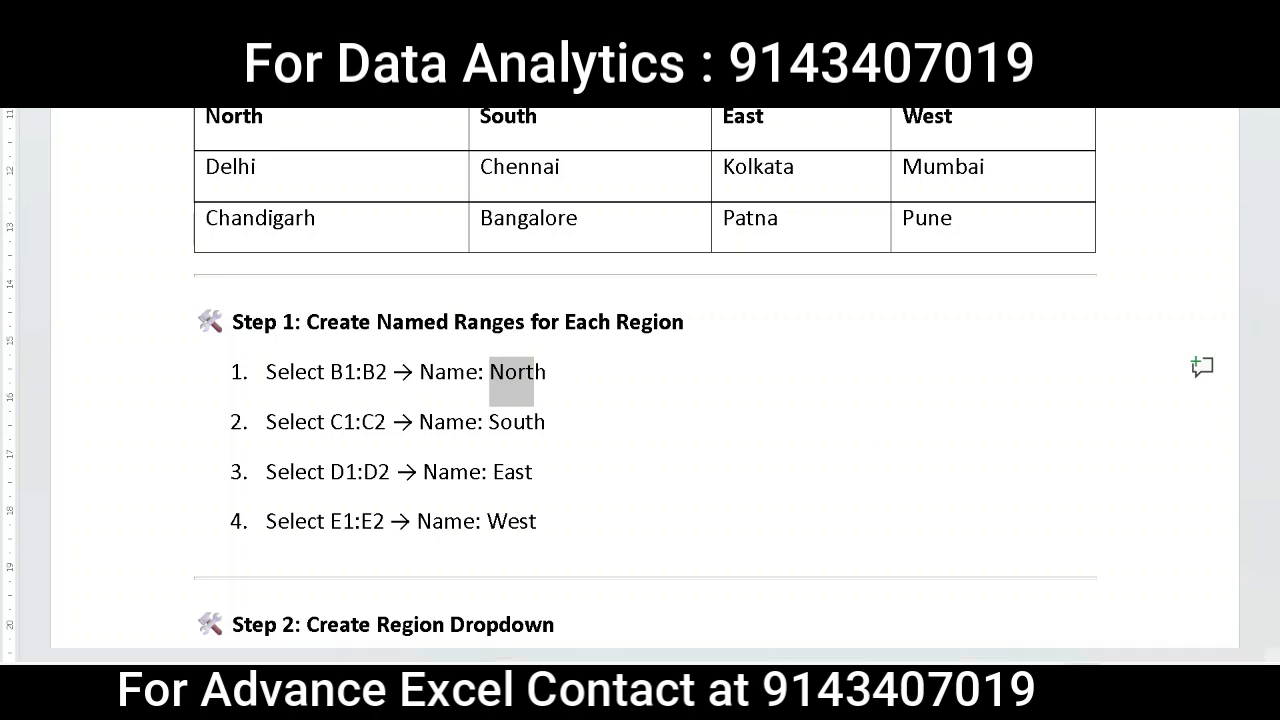
{"action": "mouse_move", "coordinate": [936, 697]}
{"action": "left_click", "coordinate": [981, 640]}
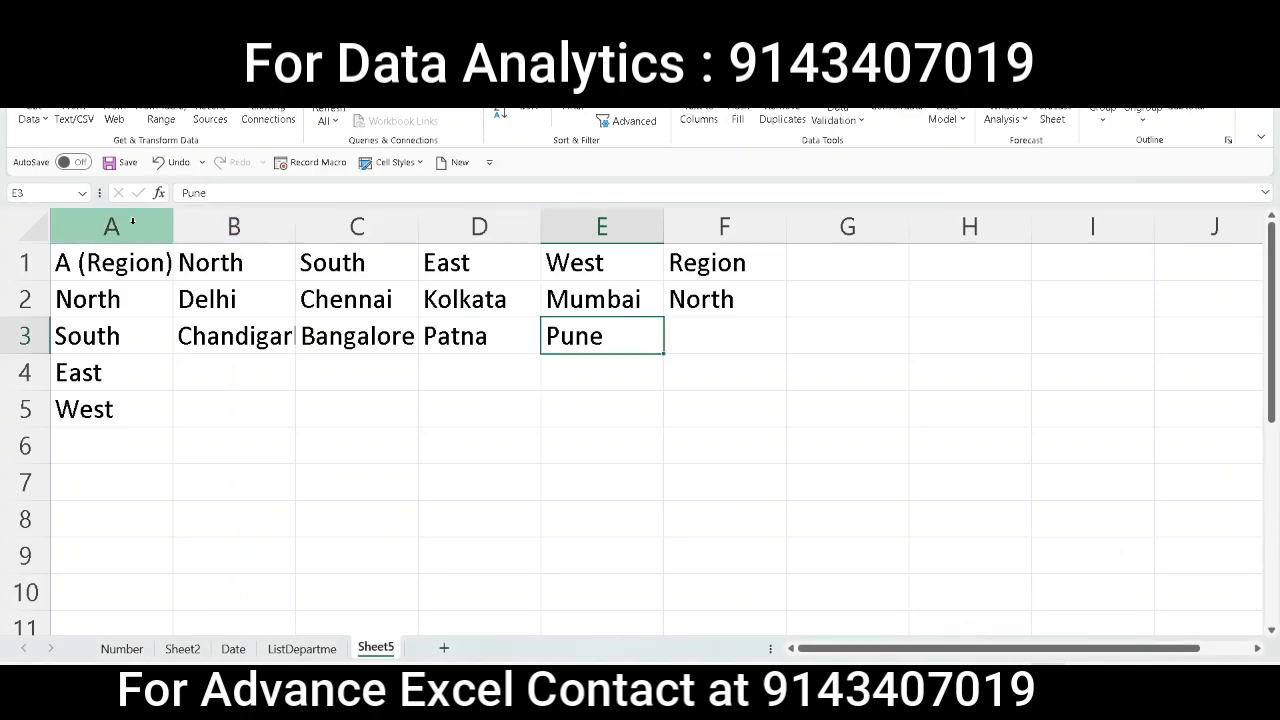
Step: Name the range B2:B3 North and the range C2:C3 South
{"action": "key", "text": "ctrl+v"}
{"action": "left_click_drag", "start_coordinate": [194, 302], "coordinate": [205, 333]}
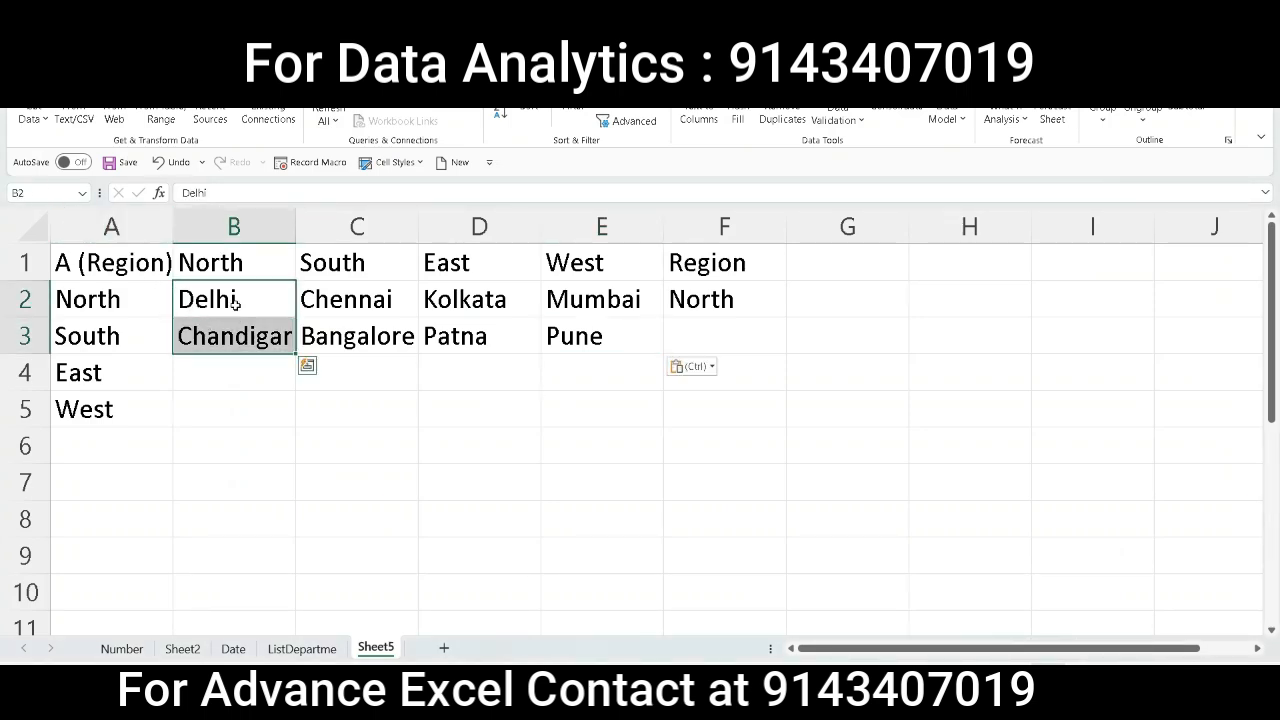
{"action": "left_click", "coordinate": [26, 193]}
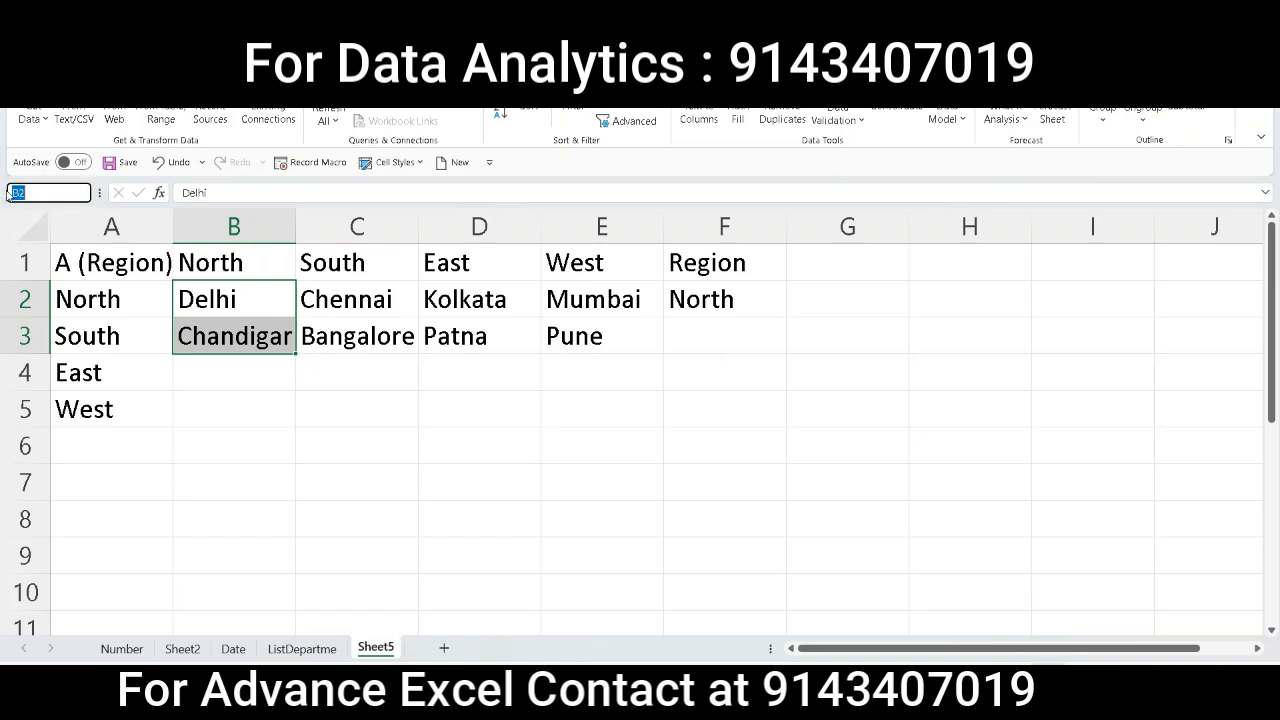
{"action": "type", "text": "No"}
{"action": "key", "text": "Return"}
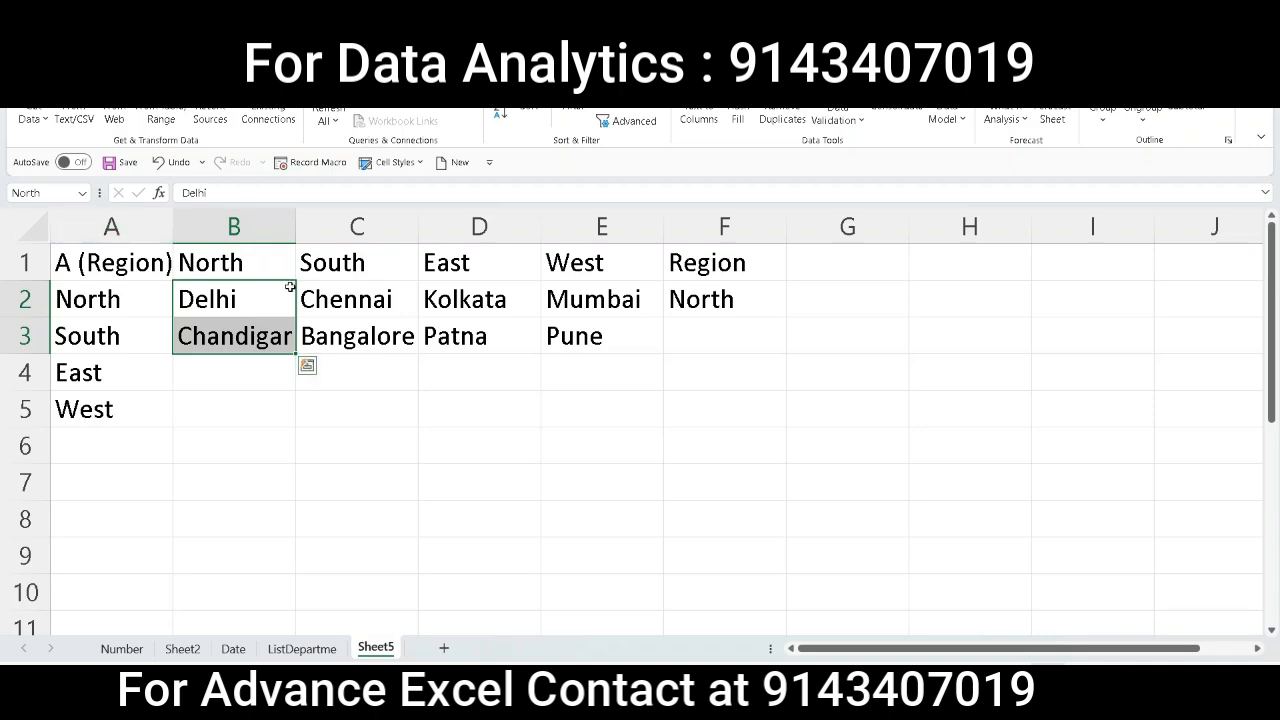
{"action": "left_click_drag", "start_coordinate": [326, 300], "coordinate": [319, 320]}
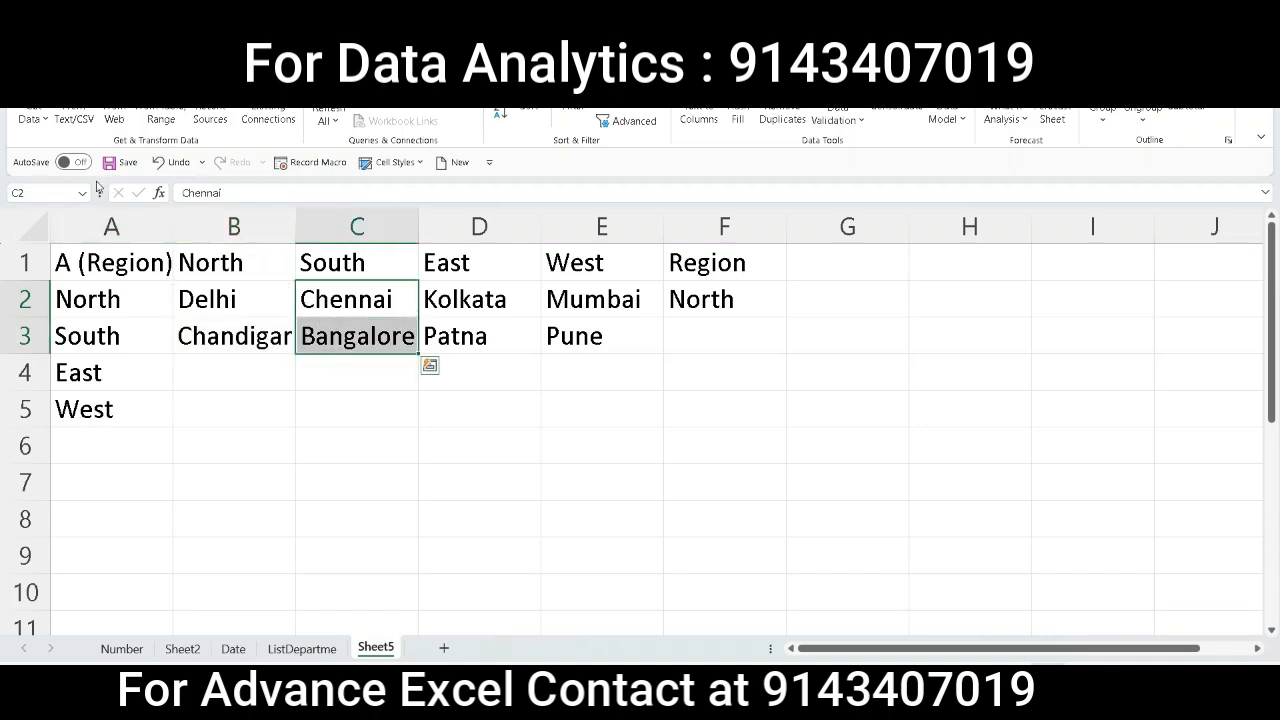
{"action": "left_click", "coordinate": [29, 190]}
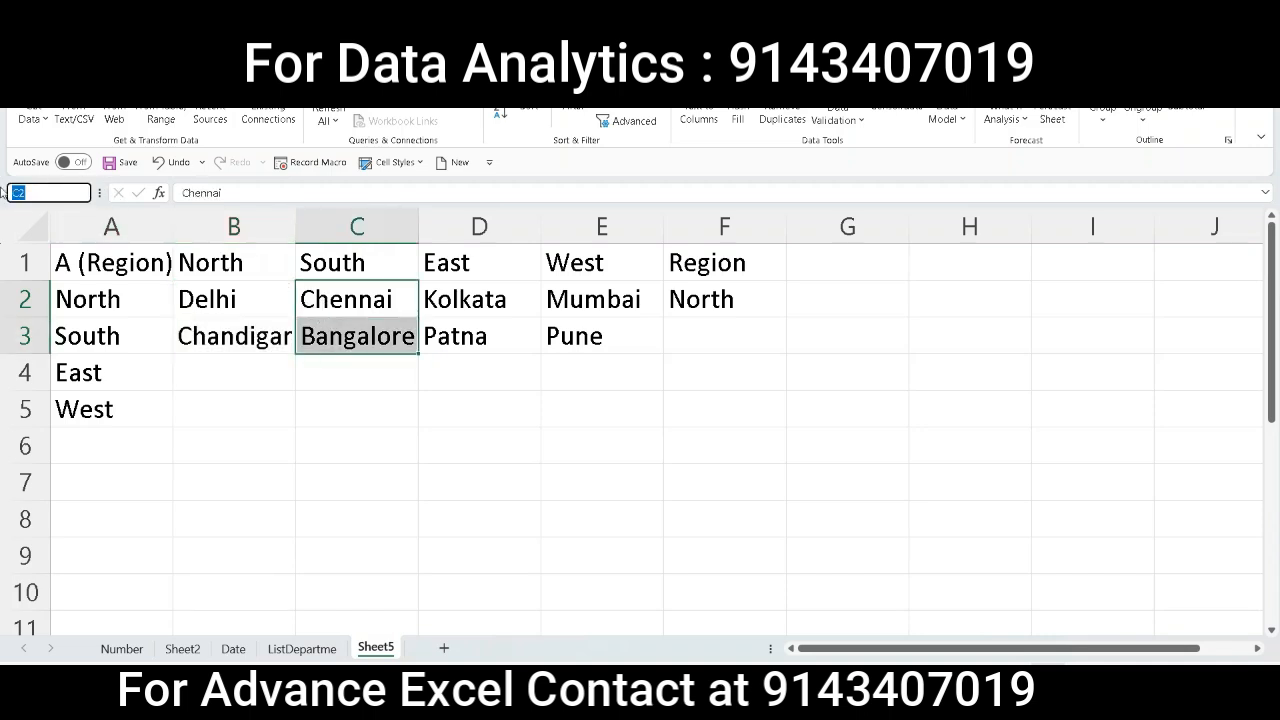
{"action": "type", "text": "South"}
{"action": "key", "text": "Return"}
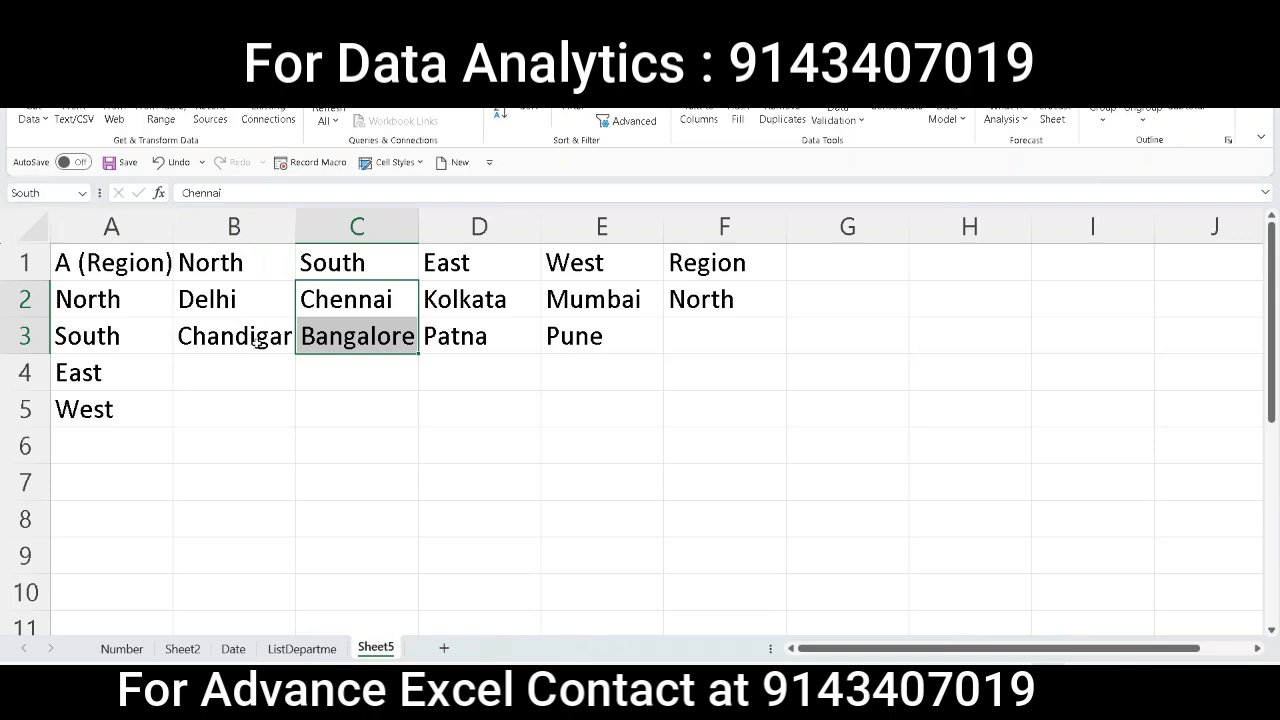
Step: Name the range D2:D3 East and the range E2:E3 West
{"action": "left_click_drag", "start_coordinate": [428, 290], "coordinate": [440, 334]}
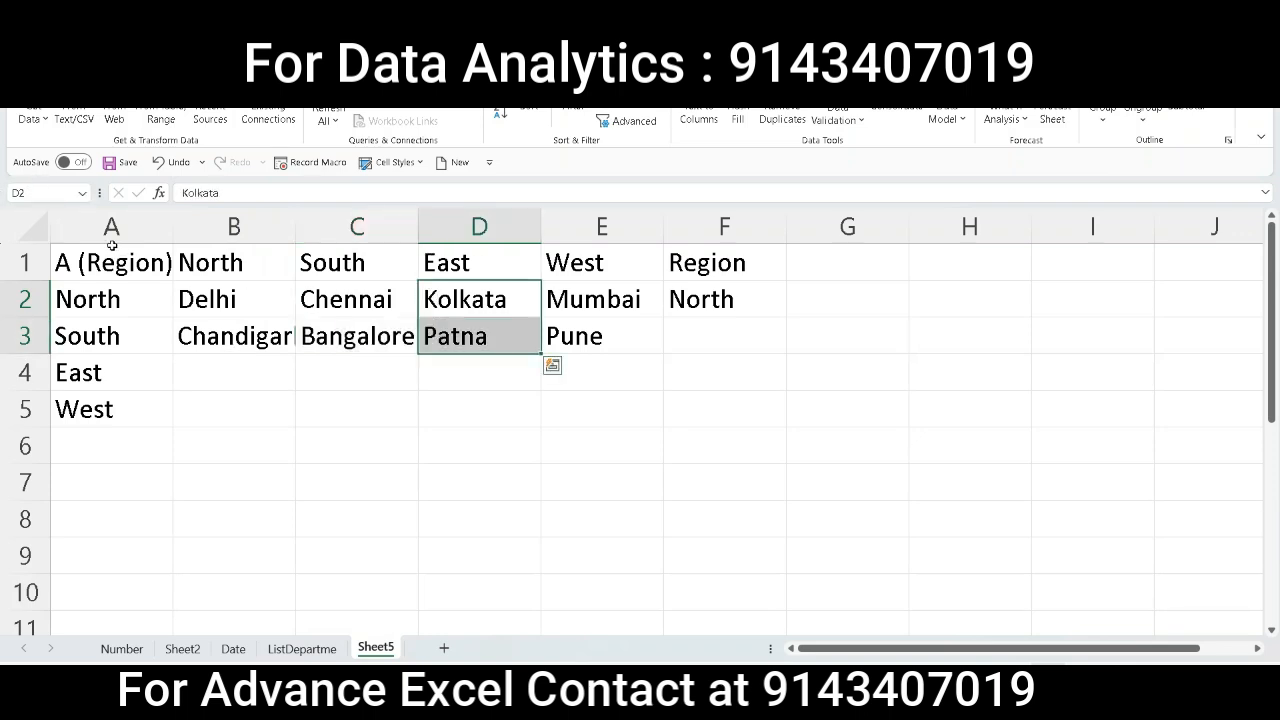
{"action": "left_click", "coordinate": [8, 192]}
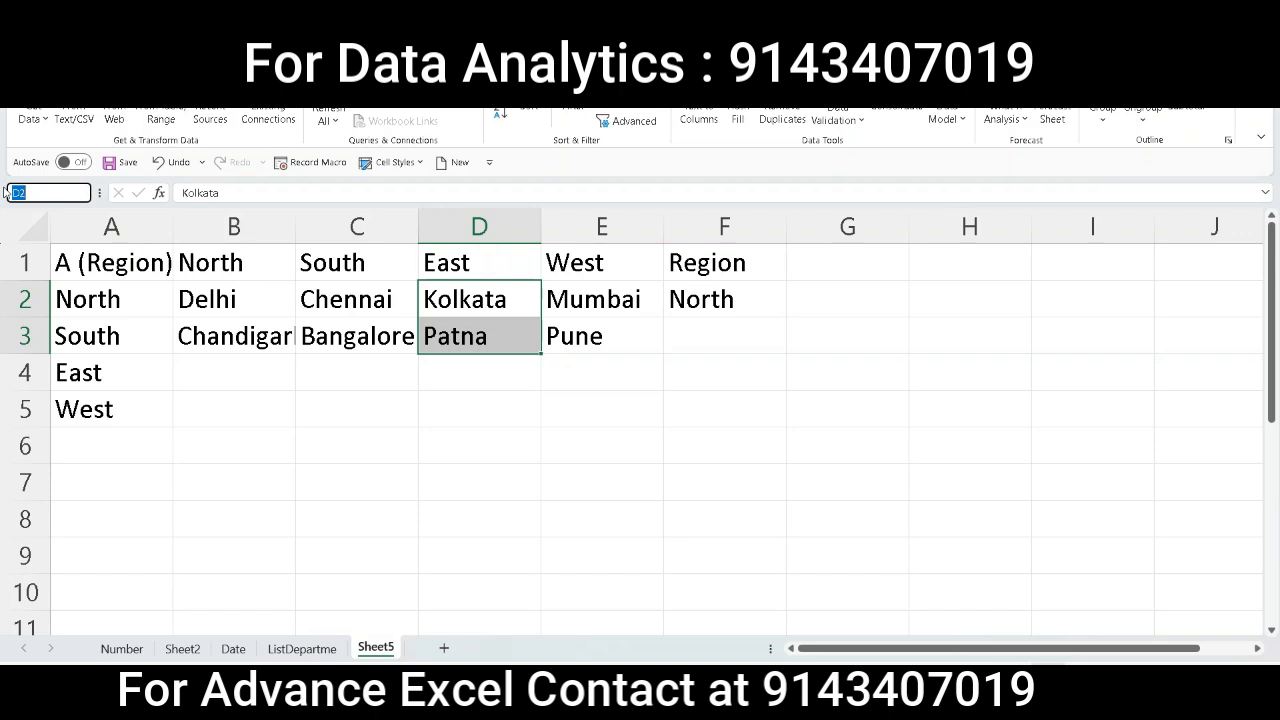
{"action": "type", "text": "East"}
{"action": "key", "text": "Return"}
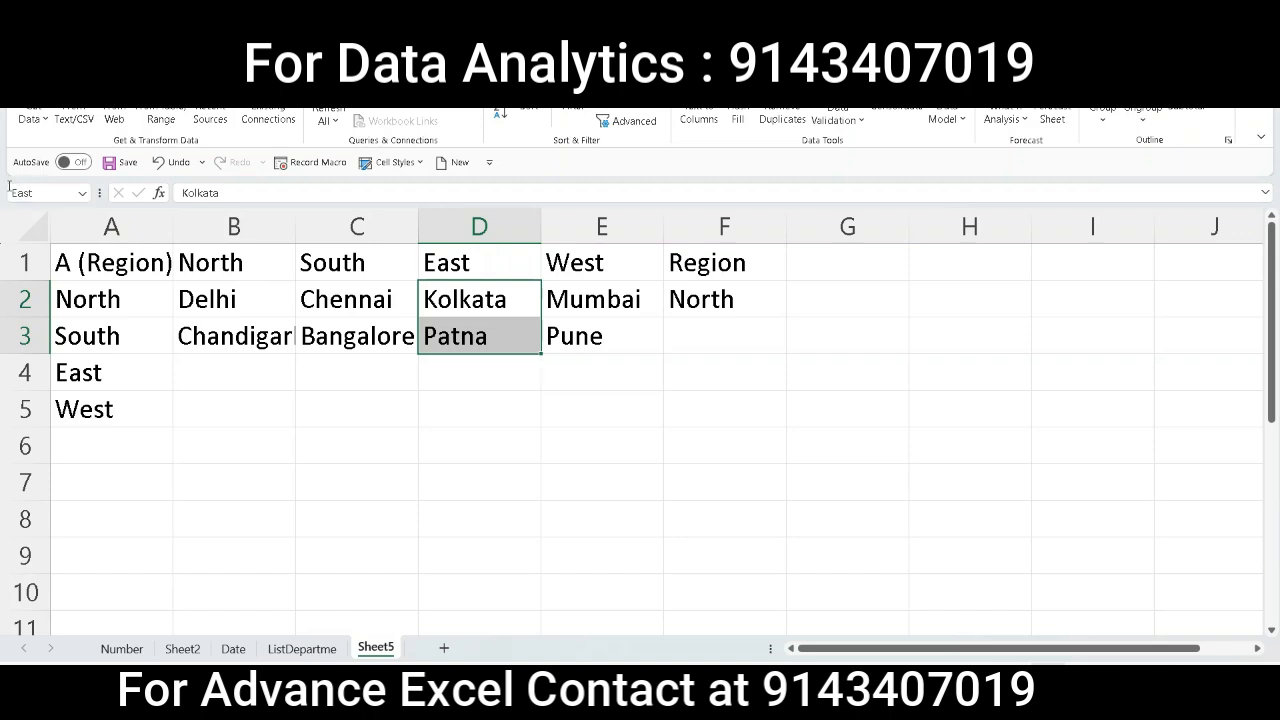
{"action": "left_click_drag", "start_coordinate": [558, 295], "coordinate": [556, 334]}
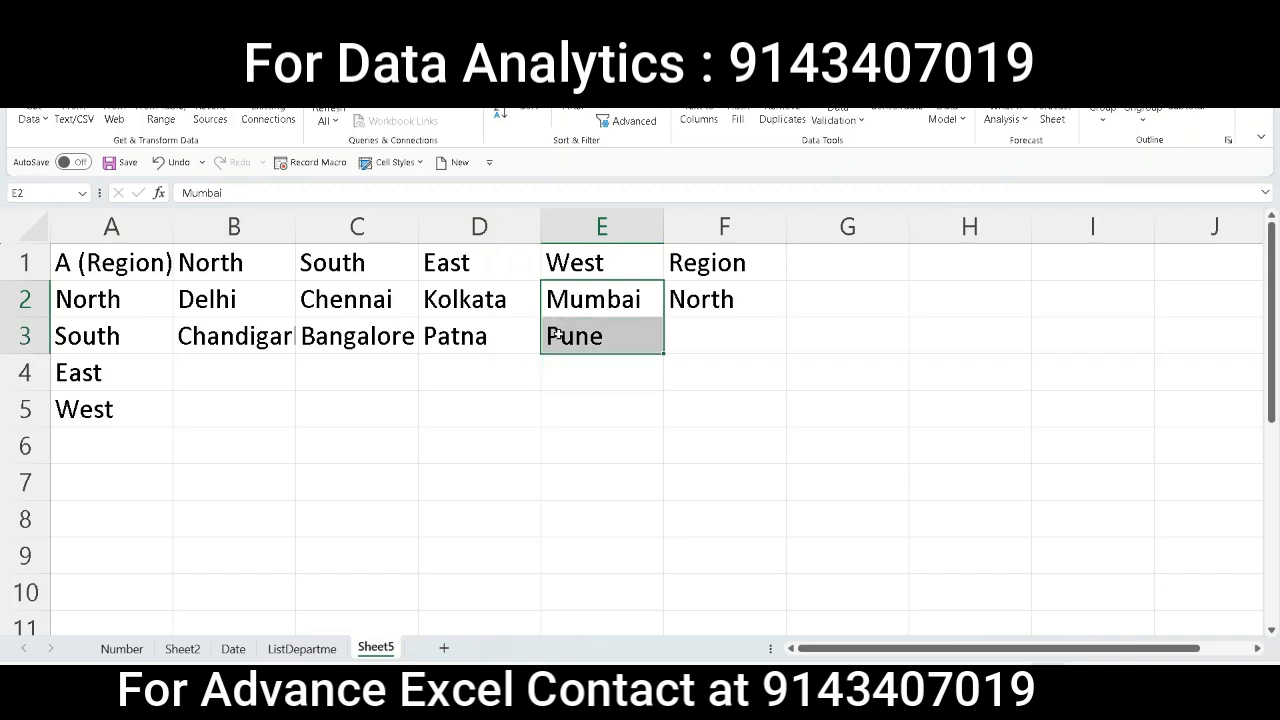
{"action": "left_click", "coordinate": [44, 193]}
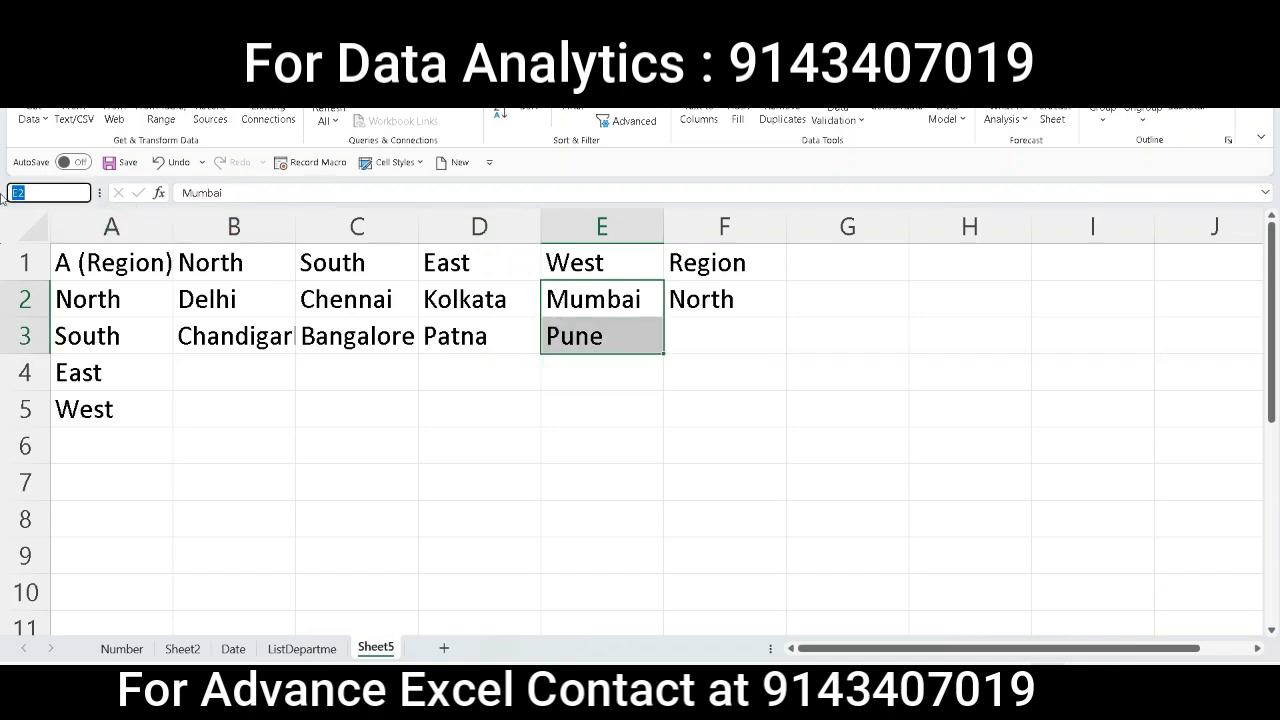
{"action": "type", "text": "West"}
{"action": "key", "text": "Return"}
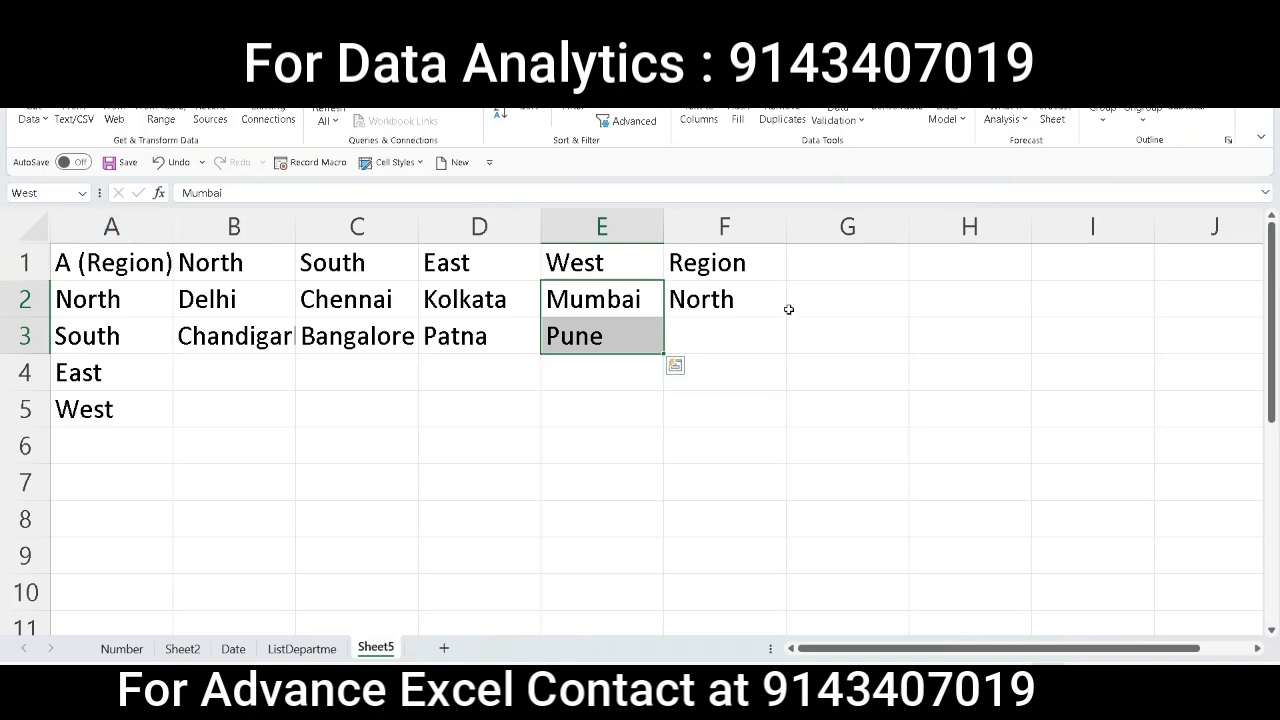
Step: Select the city ranges in columns B to E one after another to check their assigned names
{"action": "left_click_drag", "start_coordinate": [225, 308], "coordinate": [229, 337]}
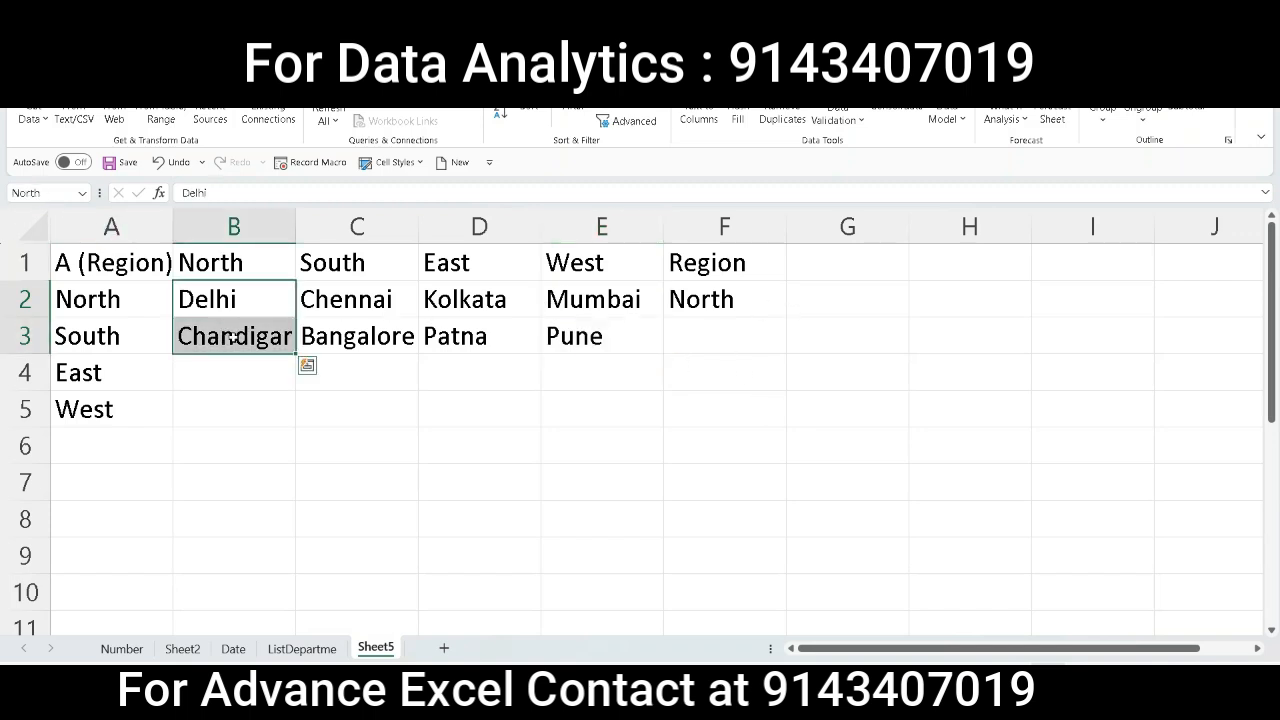
{"action": "left_click_drag", "start_coordinate": [346, 308], "coordinate": [346, 341]}
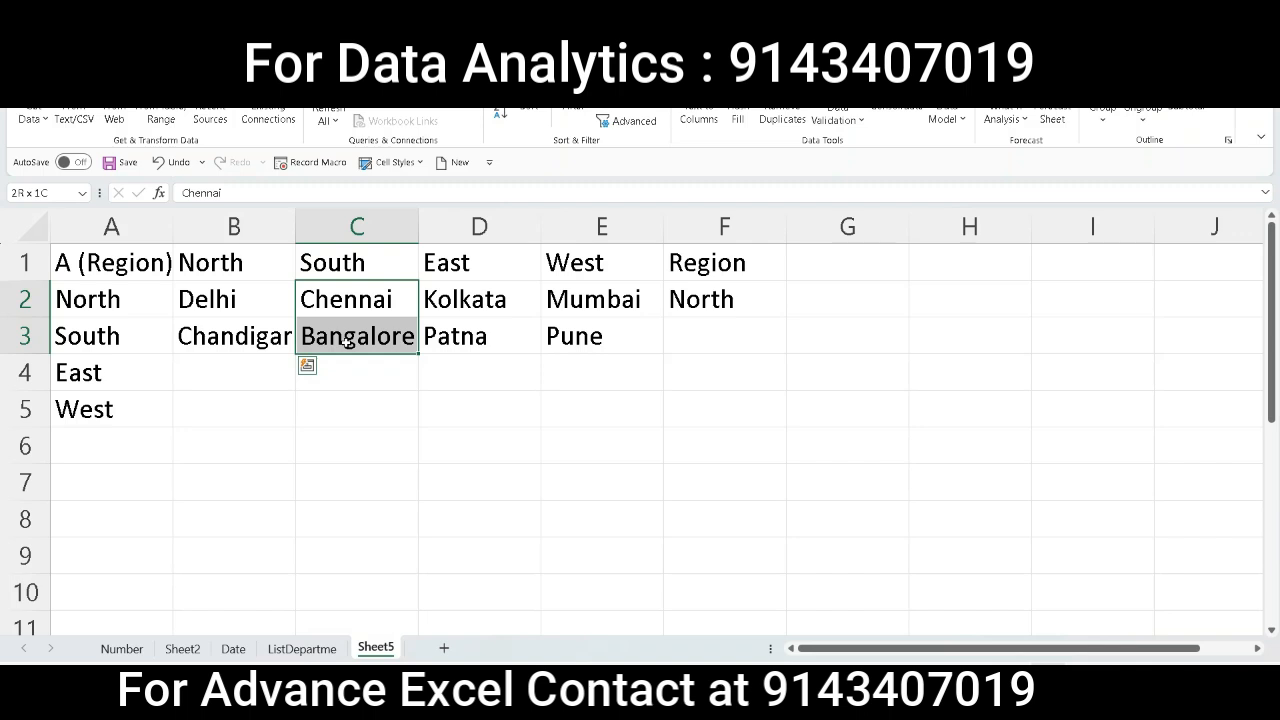
{"action": "left_click_drag", "start_coordinate": [466, 300], "coordinate": [470, 337]}
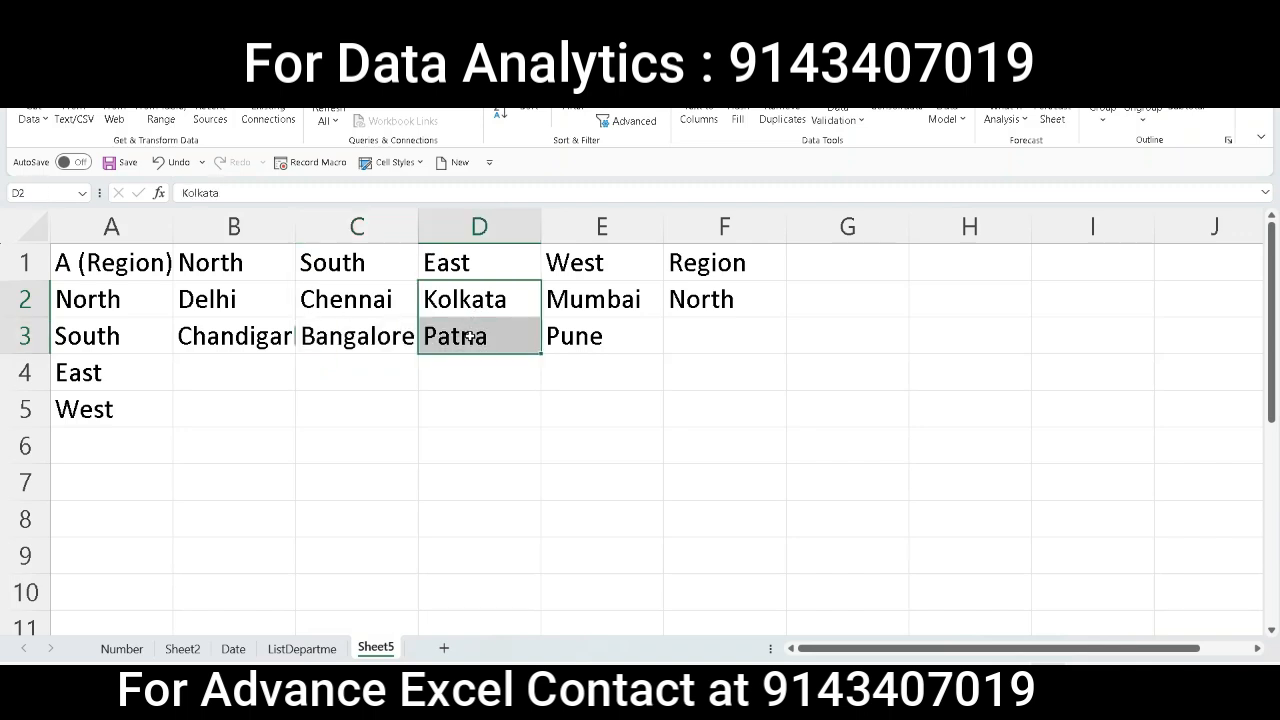
{"action": "left_click_drag", "start_coordinate": [594, 296], "coordinate": [590, 340]}
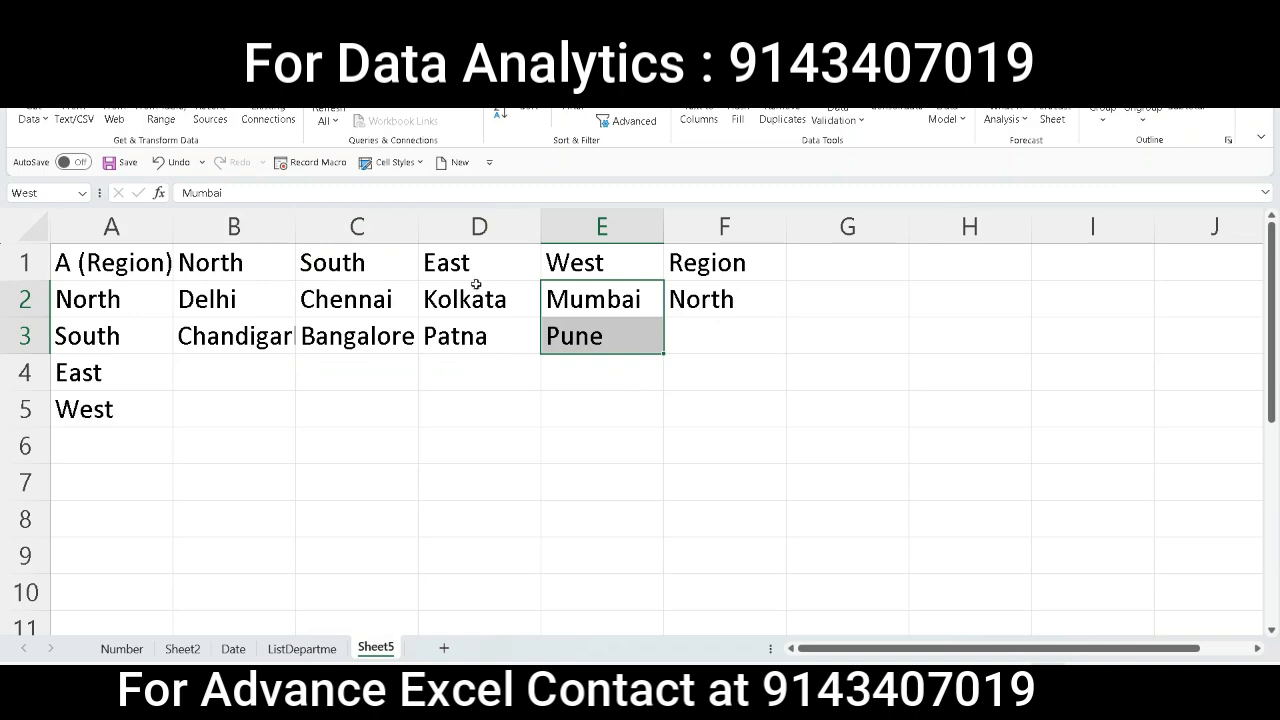
Step: Switch to the Word tutorial and examine the Step 2 instructions for creating the Region dropdown
{"action": "mouse_move", "coordinate": [898, 700]}
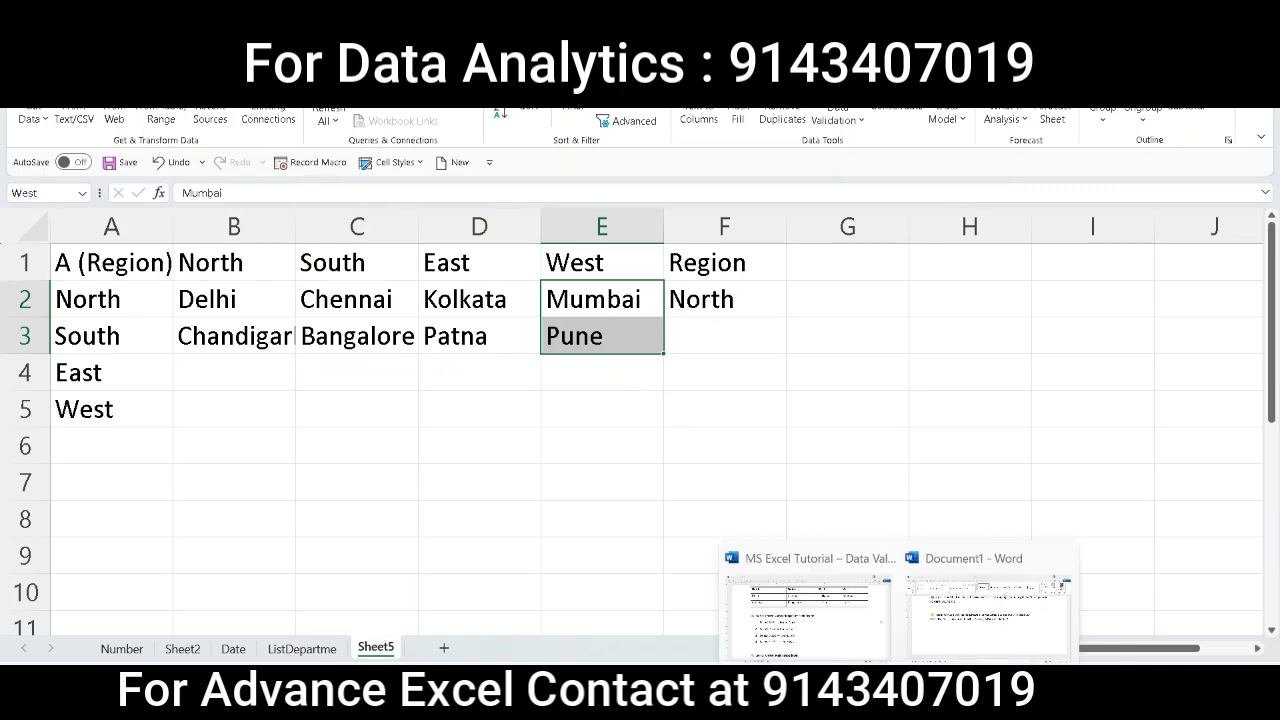
{"action": "left_click", "coordinate": [843, 648]}
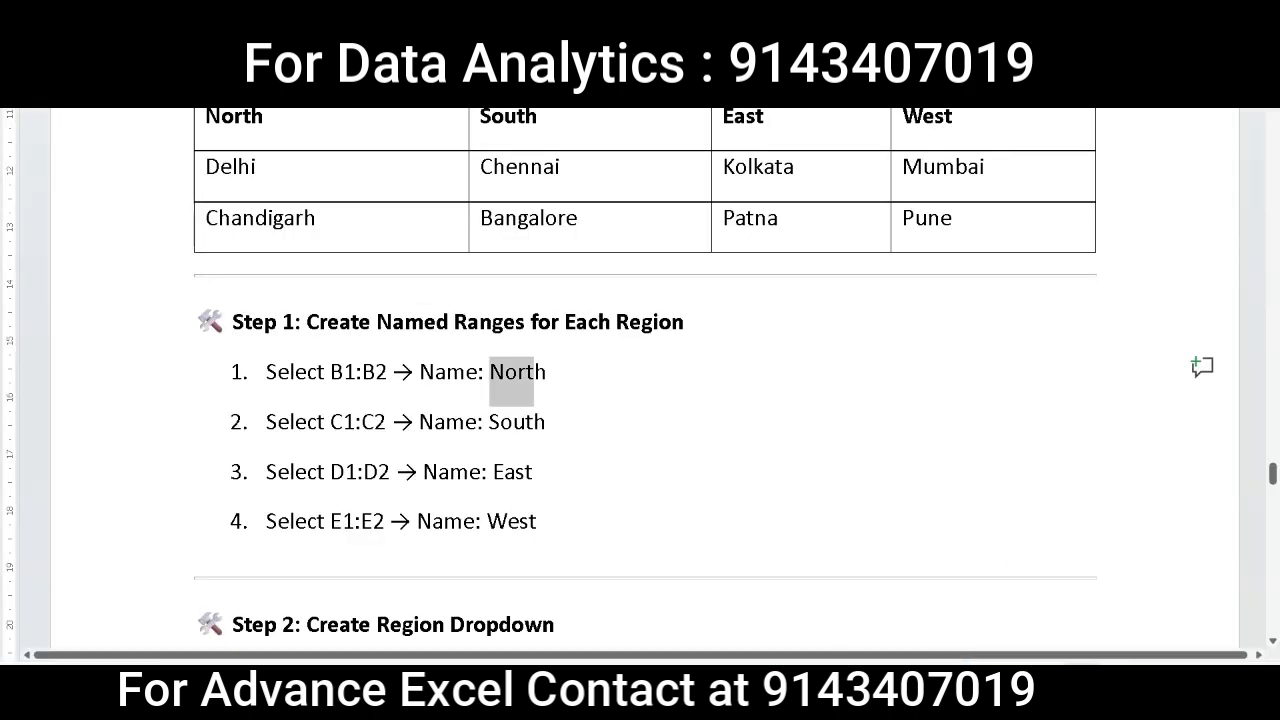
{"action": "scroll", "coordinate": [1268, 643], "scroll_direction": "down", "scroll_amount": 5}
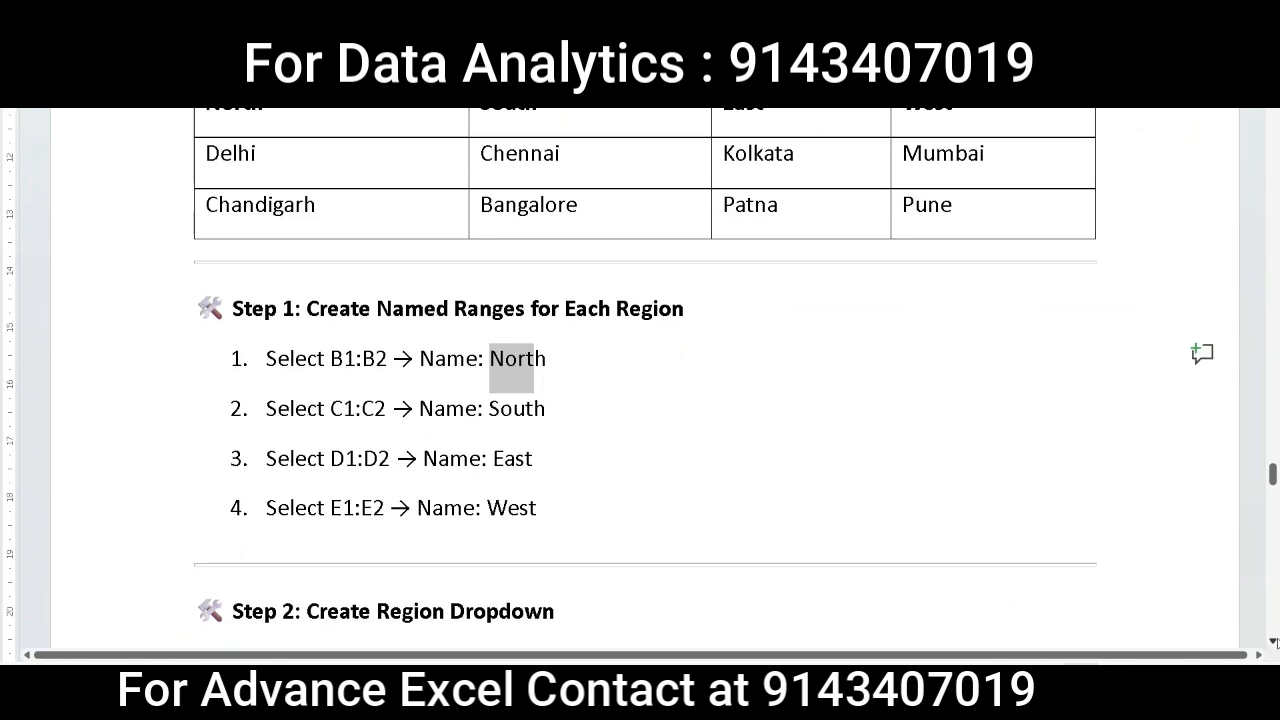
{"action": "scroll", "coordinate": [1275, 643], "scroll_direction": "down", "scroll_amount": 4}
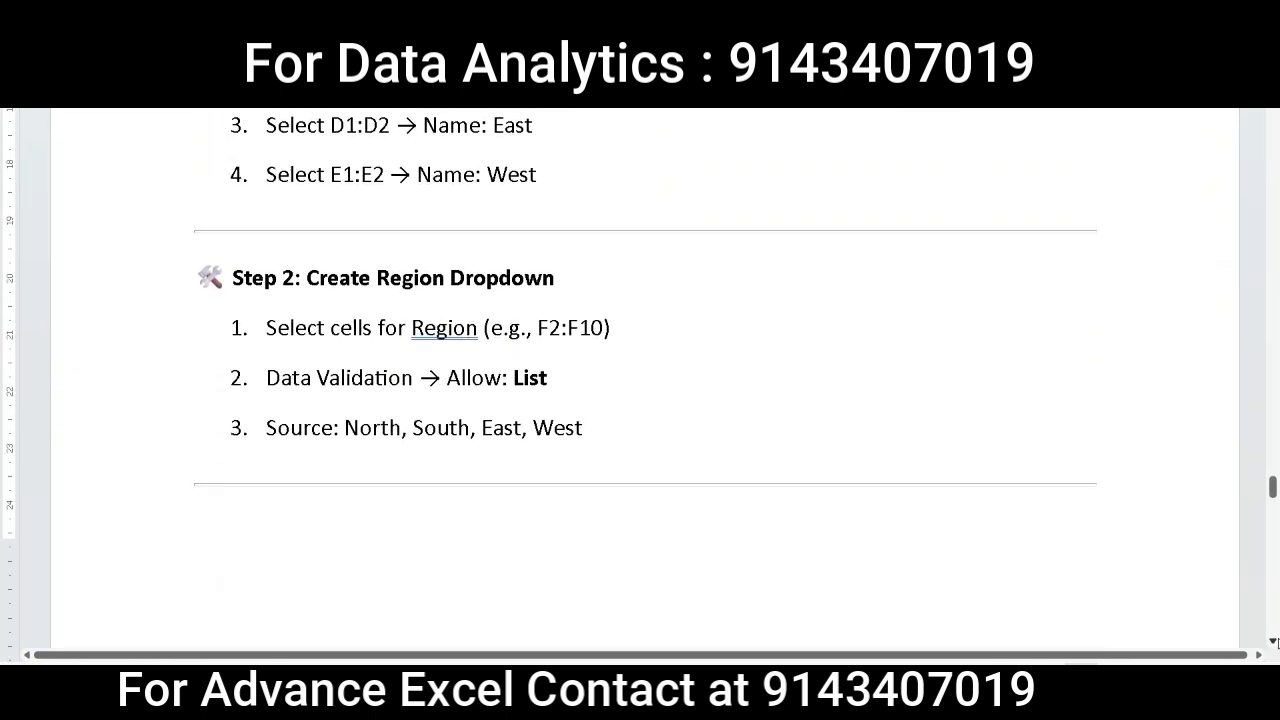